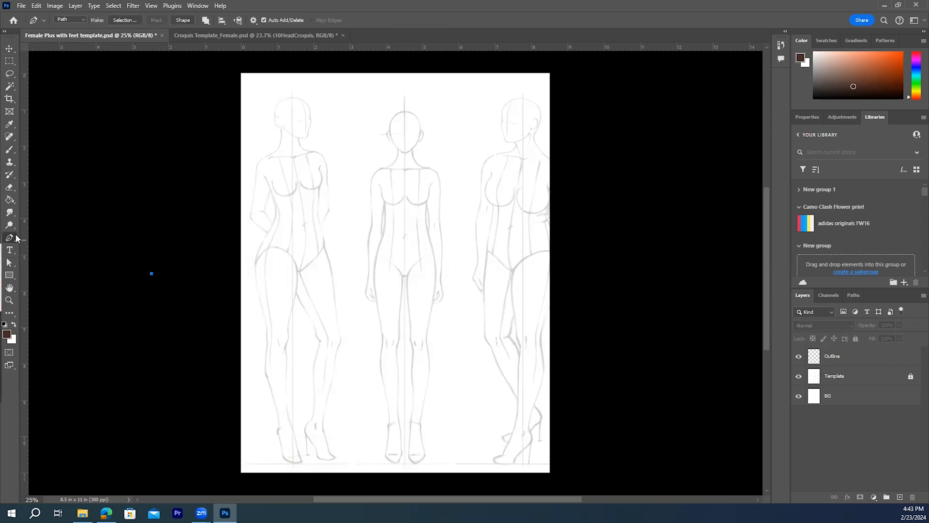
# Keep the Pen tool in Path mode and set its path operation to Combine Shapes.
pyautogui.click(82, 21)
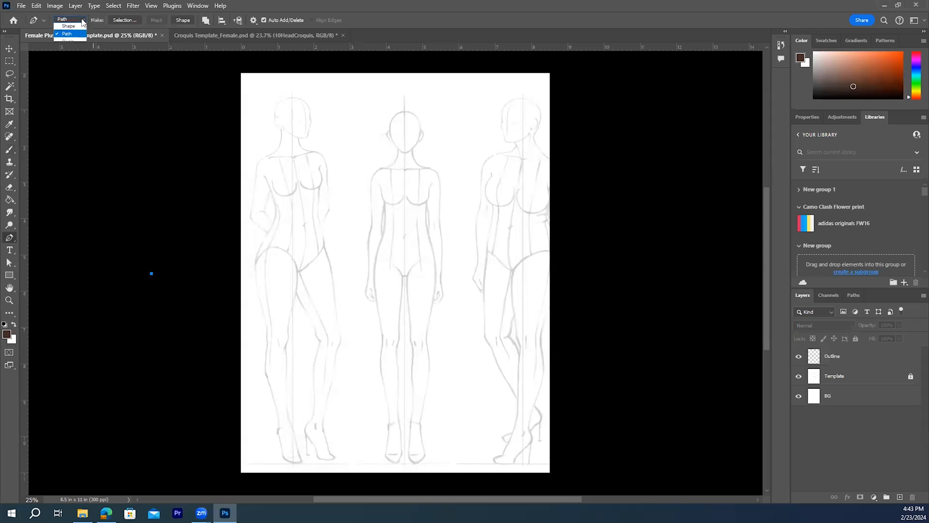
pyautogui.click(82, 21)
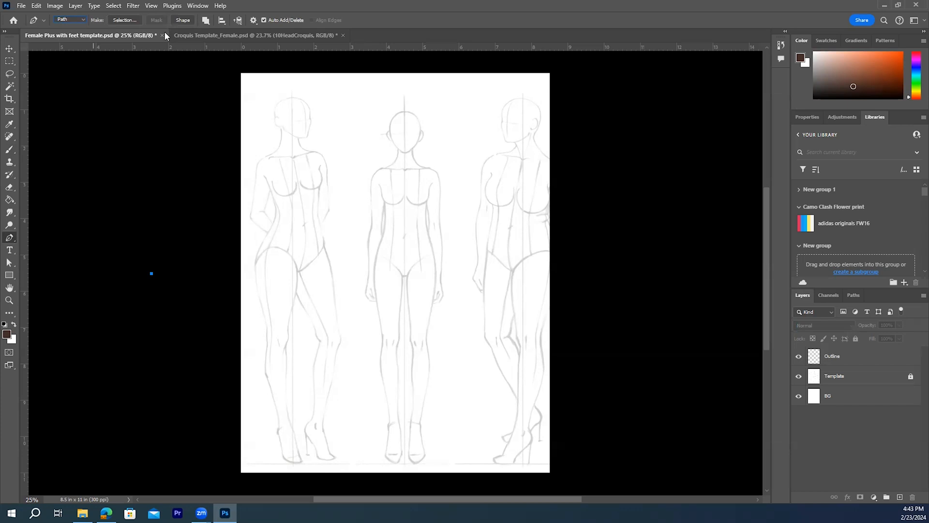
pyautogui.click(205, 21)
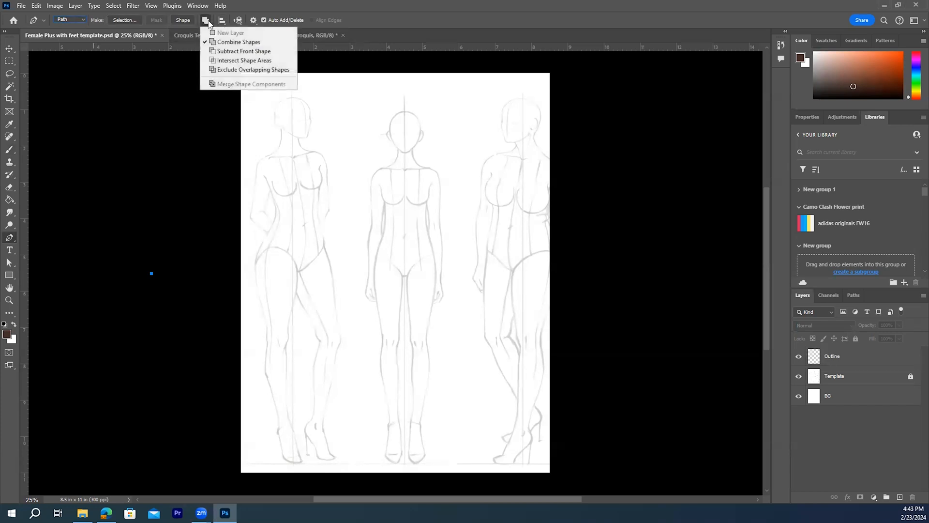
pyautogui.click(232, 42)
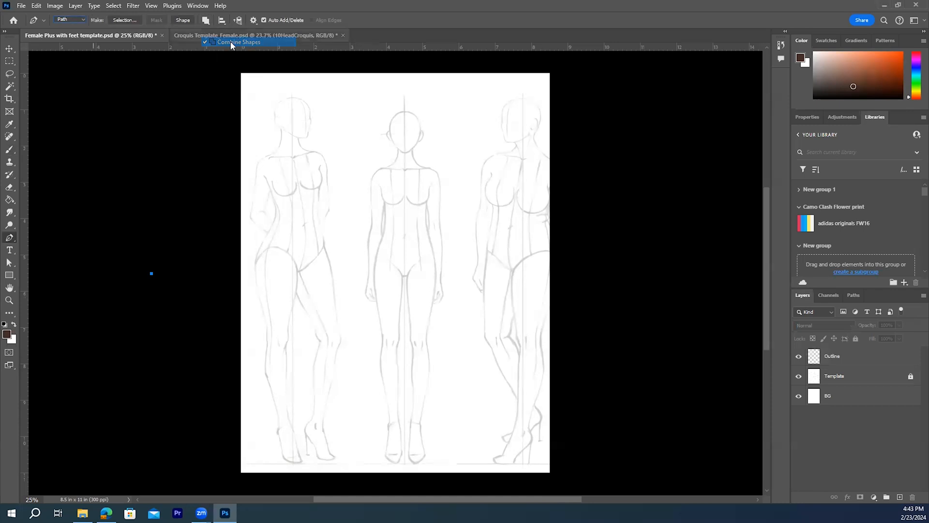
pyautogui.click(208, 23)
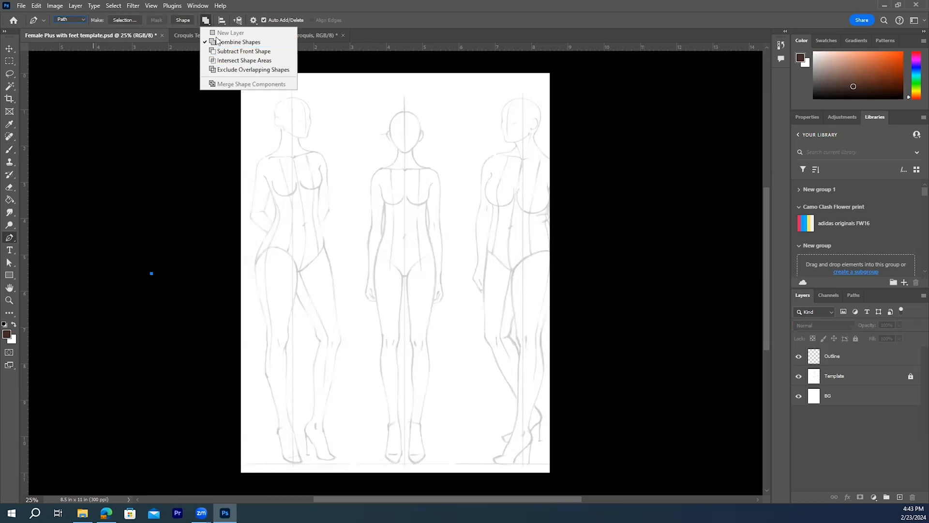
pyautogui.click(237, 43)
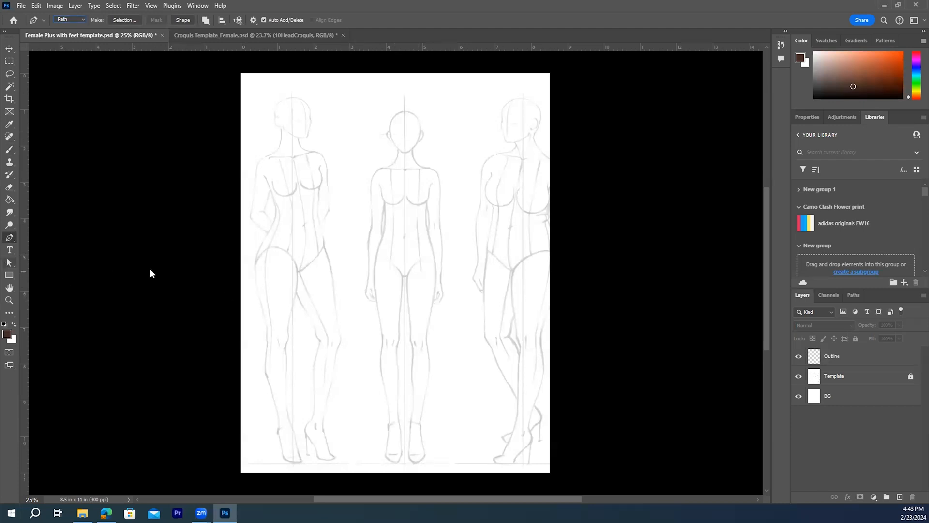
# Start a Pen path at the middle figure's crown and curve it down to the left ear, removing the outgoing handle there.
pyautogui.press('a')
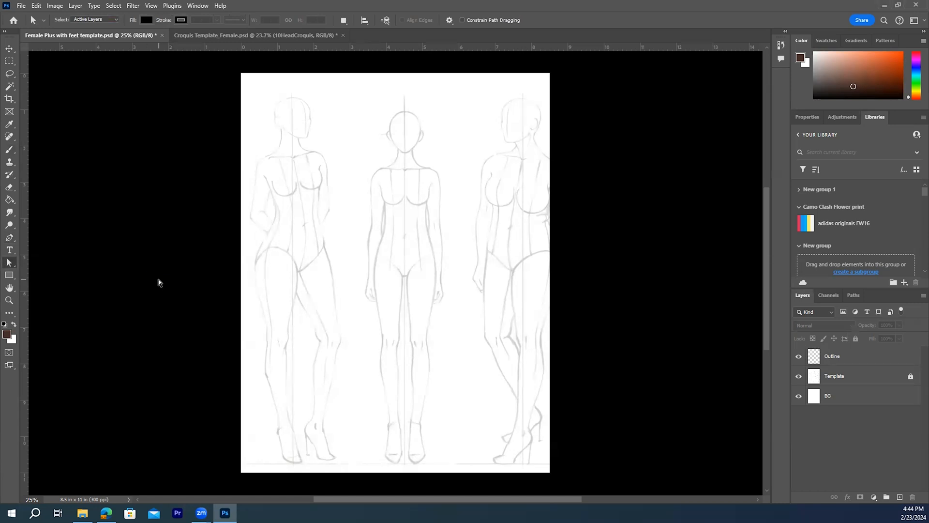
pyautogui.click(13, 237)
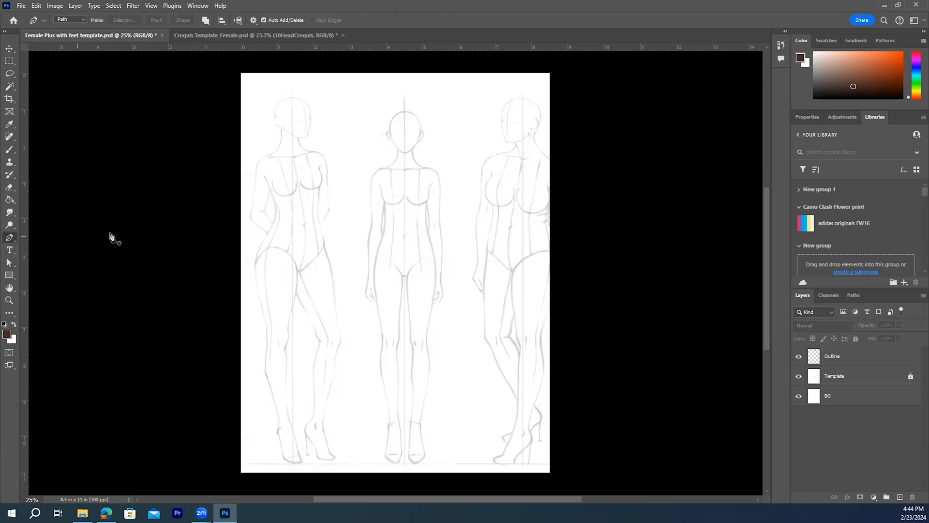
pyautogui.click(9, 300)
pyautogui.moveTo(408, 104); pyautogui.dragTo(440, 183)
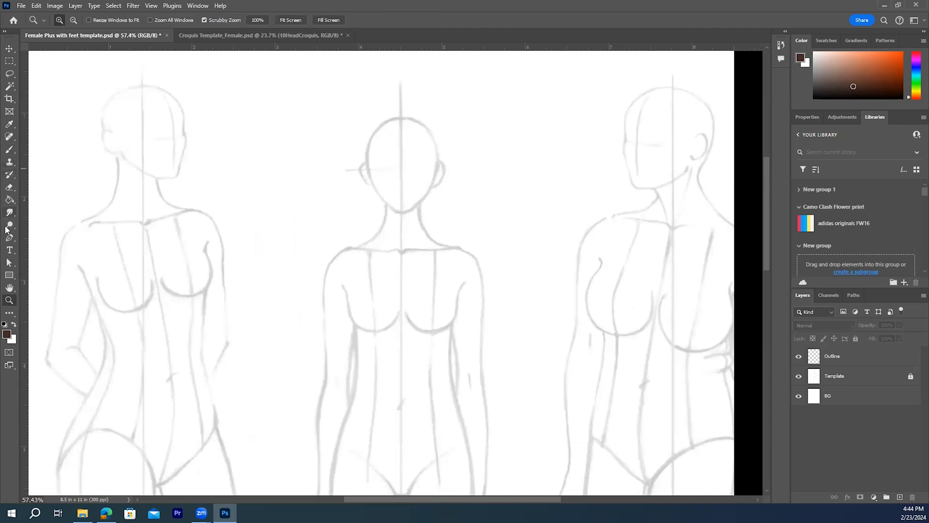
pyautogui.click(9, 241)
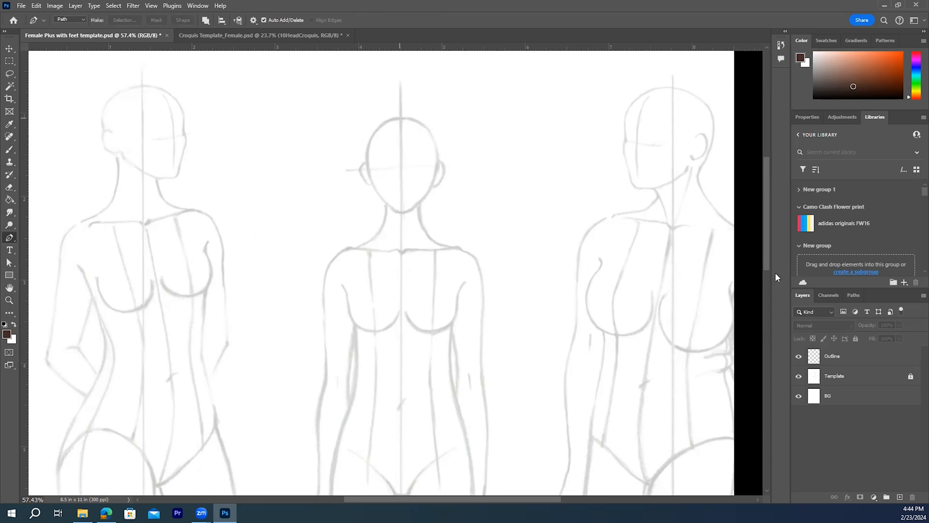
pyautogui.click(852, 297)
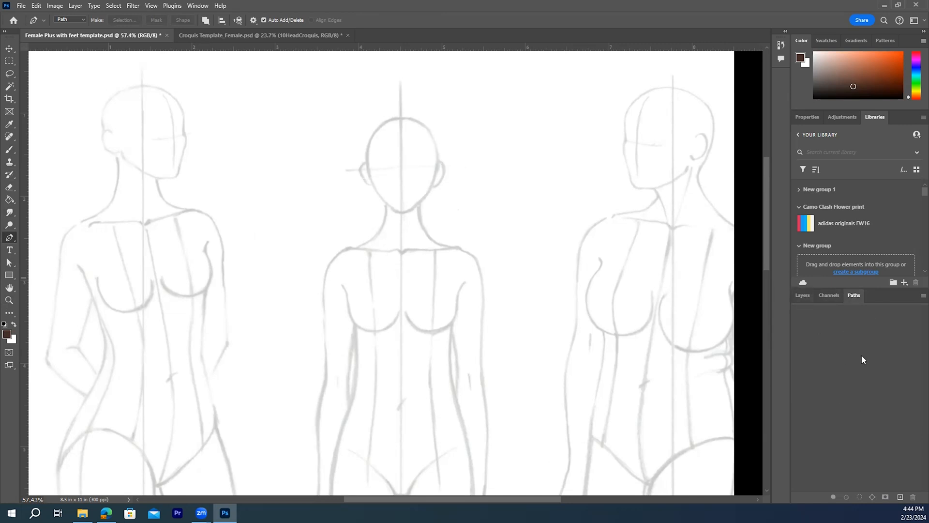
pyautogui.click(400, 119)
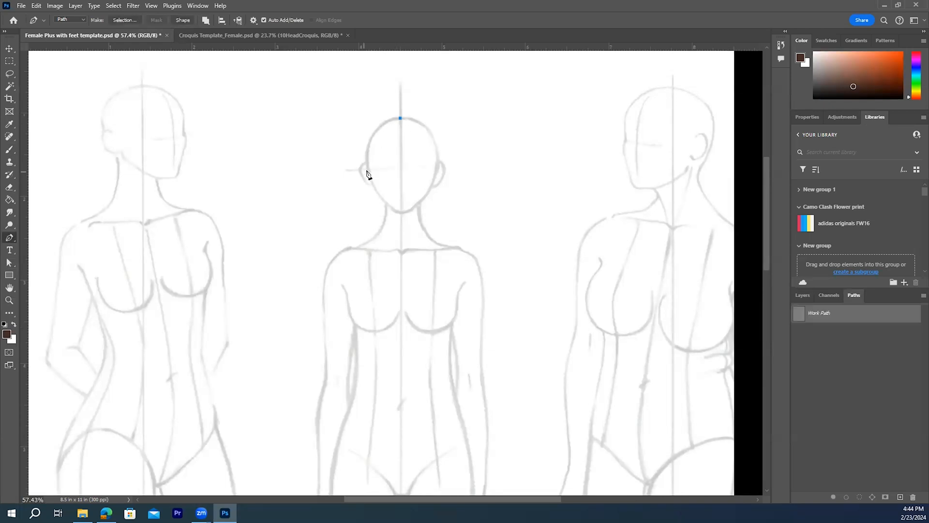
pyautogui.moveTo(367, 170); pyautogui.dragTo(409, 212)
pyautogui.hotkey('ctrl', 'z')
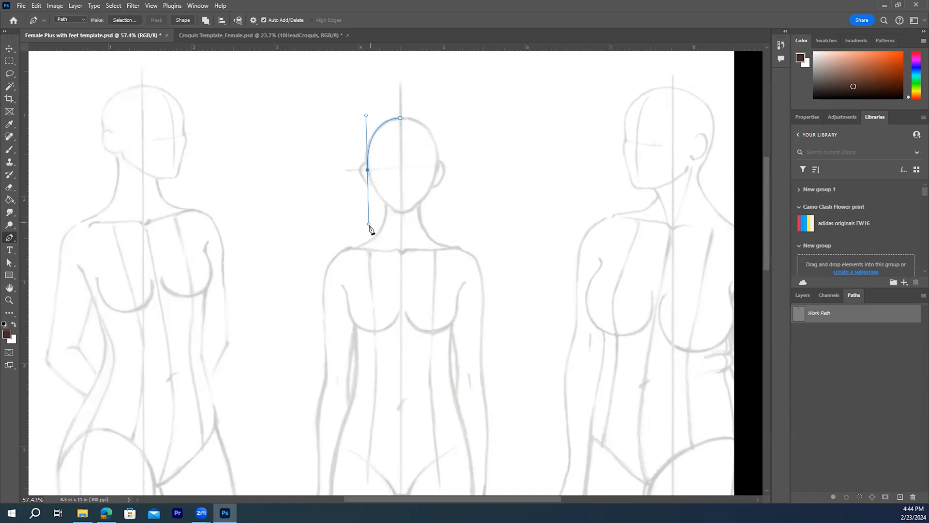
pyautogui.keyDown('alt'); pyautogui.click(368, 171); pyautogui.keyUp('alt')
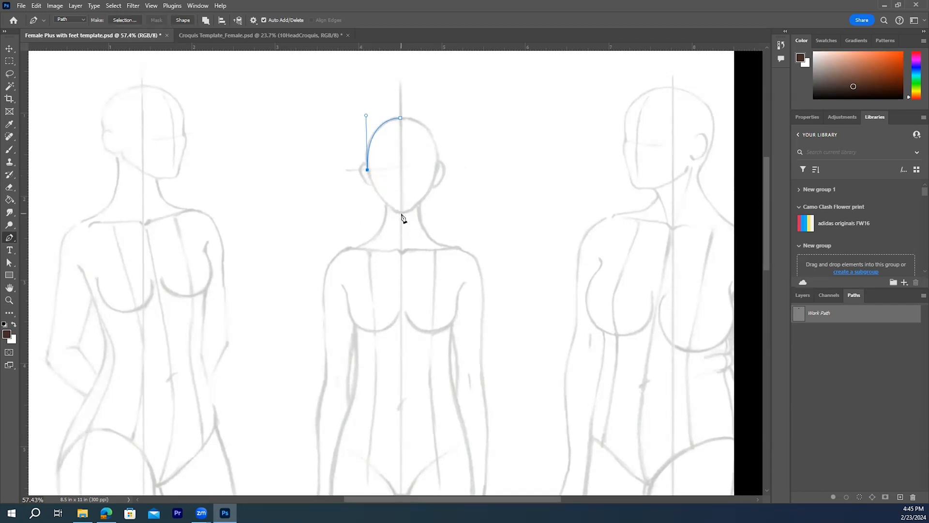
pyautogui.moveTo(401, 213); pyautogui.dragTo(420, 213)
pyautogui.click(426, 214)
pyautogui.hotkey('ctrl', 'z')
pyautogui.hotkey('ctrl', 'z')
# Continue the head path with curves through the chin and right ear, and close it at the crown.
pyautogui.moveTo(401, 213); pyautogui.dragTo(421, 212)
pyautogui.moveTo(437, 170); pyautogui.dragTo(439, 151)
pyautogui.click(439, 151)
pyautogui.moveTo(400, 119); pyautogui.dragTo(367, 124)
# Save the work path under the name Outline.
pyautogui.scroll(-2, 466, 215)
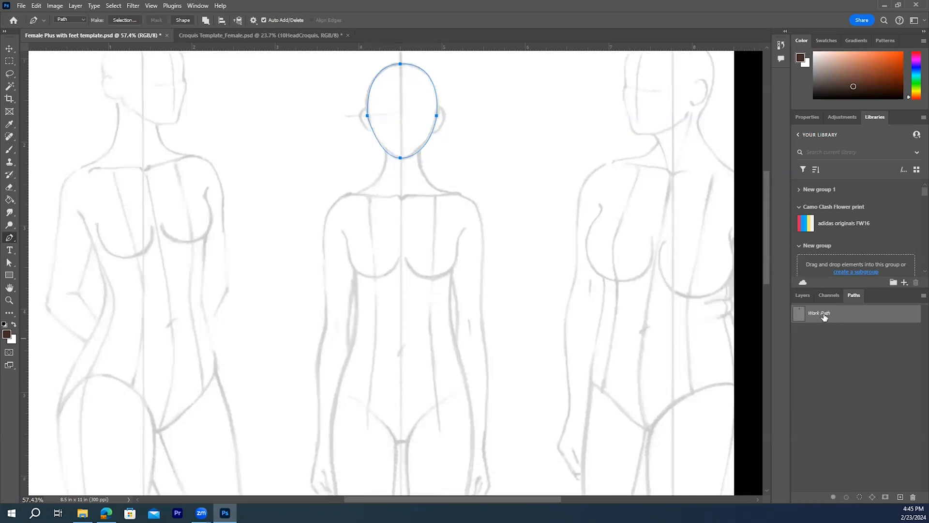
pyautogui.scroll(1, 426, 126)
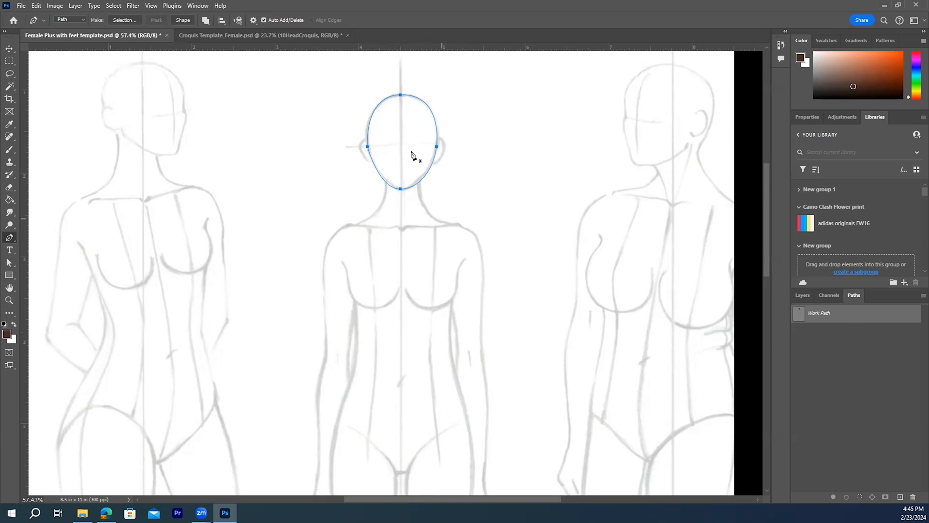
pyautogui.doubleClick(824, 314)
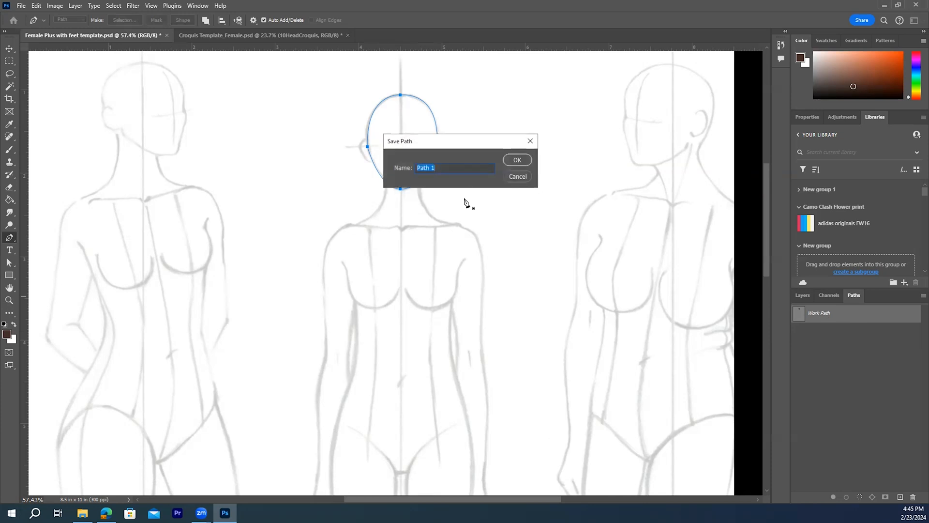
pyautogui.write('Outline')
pyautogui.click(520, 162)
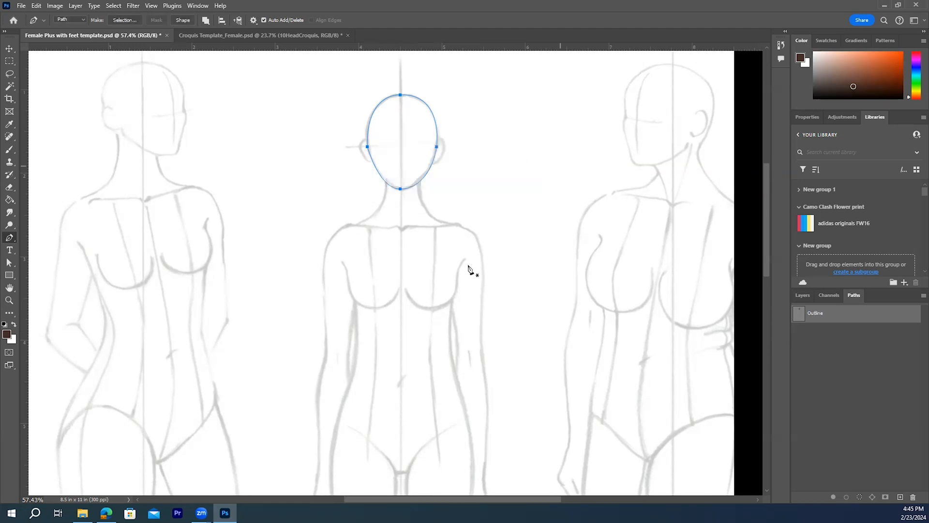
# Start a body path at the left side of the jaw and trace the neck, shoulder and upper arm of the middle figure.
pyautogui.scroll(-1, 390, 218)
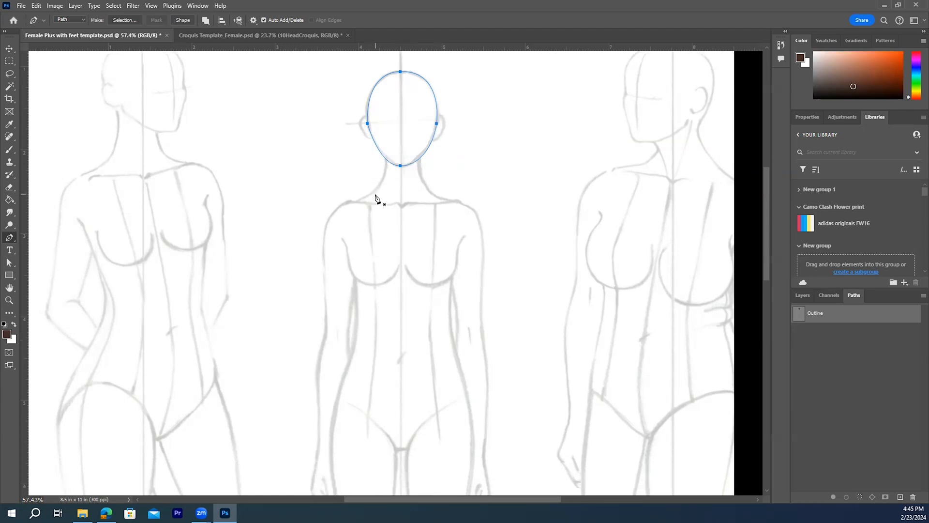
pyautogui.scroll(1, 407, 194)
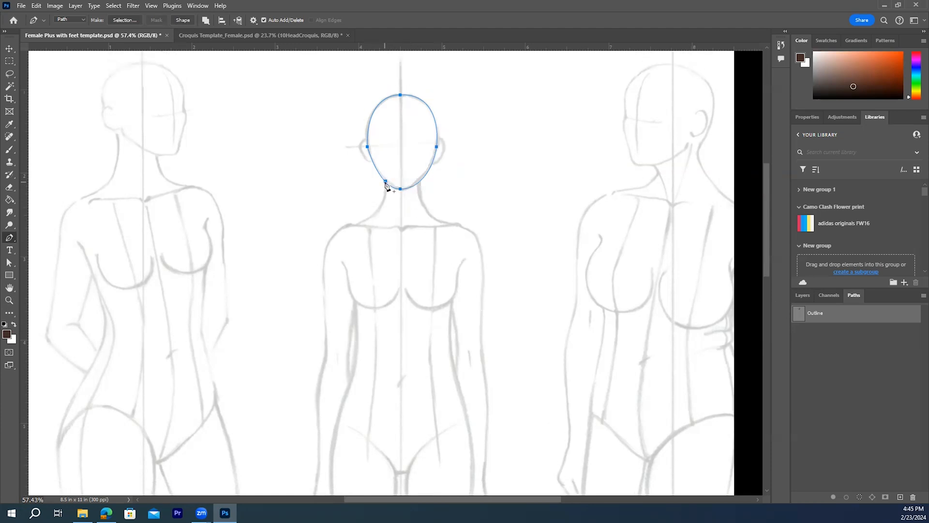
pyautogui.click(386, 182)
pyautogui.hotkey('ctrl', 'z')
pyautogui.click(385, 182)
pyautogui.click(382, 177)
pyautogui.click(386, 184)
pyautogui.moveTo(379, 208); pyautogui.dragTo(328, 228)
pyautogui.moveTo(323, 265); pyautogui.dragTo(315, 284)
# Extend the body path down the outer edge of the left arm, past the elbow to the wrist.
pyautogui.scroll(-3, 324, 261)
pyautogui.click(326, 265)
pyautogui.scroll(-1, 354, 274)
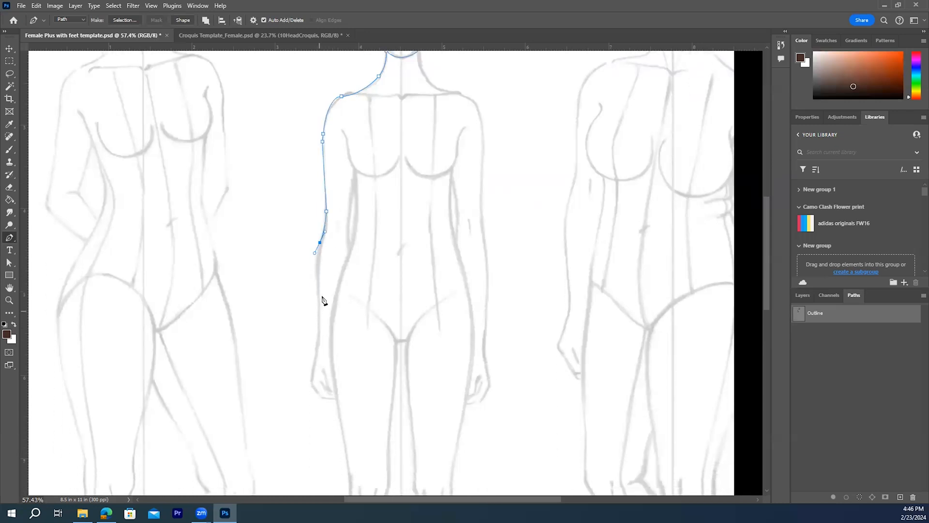
pyautogui.scroll(-1, 334, 281)
pyautogui.click(317, 326)
# Trace the outside of the left hand from the wrist around the fingertips to the thigh.
pyautogui.scroll(-1, 319, 348)
pyautogui.moveTo(317, 325); pyautogui.dragTo(312, 342)
pyautogui.click(311, 355)
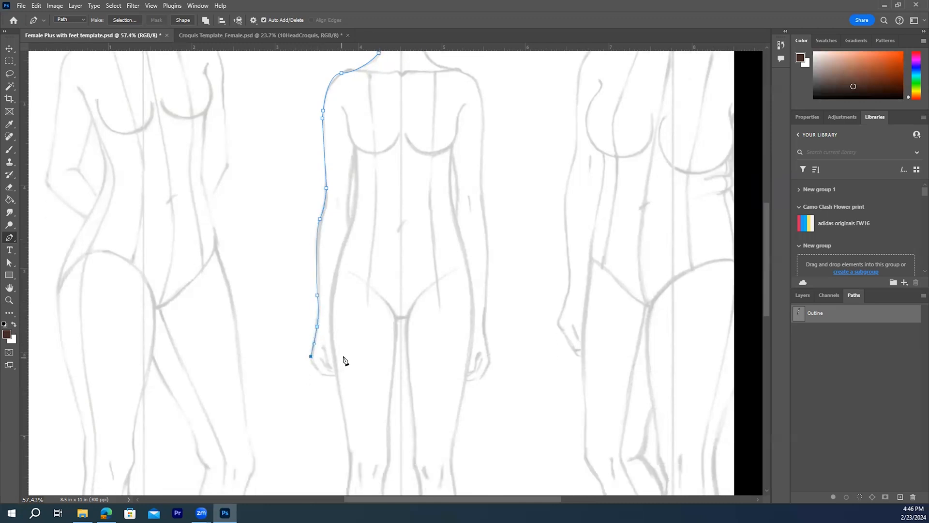
pyautogui.scroll(-2, 344, 358)
pyautogui.click(318, 318)
pyautogui.click(337, 322)
# Trace the outer edge of the left leg from the thigh past the knee and calf to the ankle.
pyautogui.scroll(-3, 348, 325)
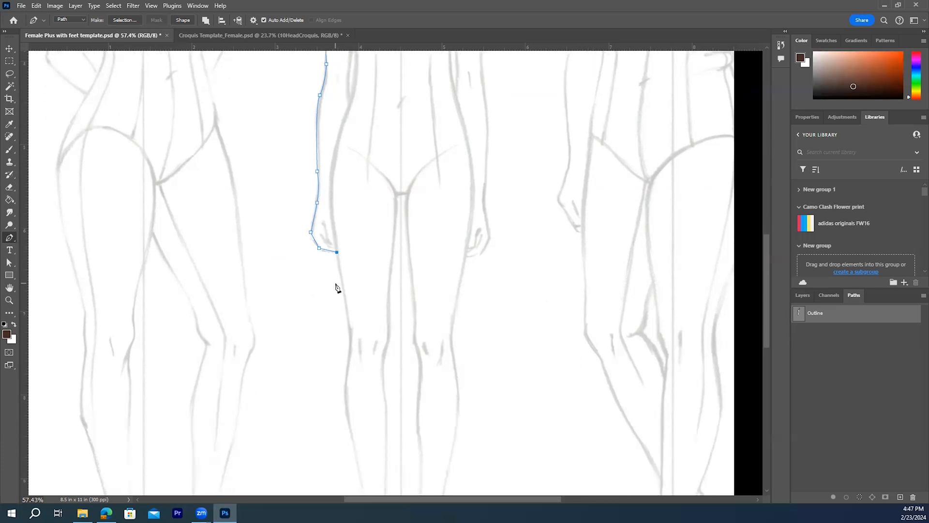
pyautogui.scroll(-1, 338, 281)
pyautogui.click(343, 268)
pyautogui.click(351, 305)
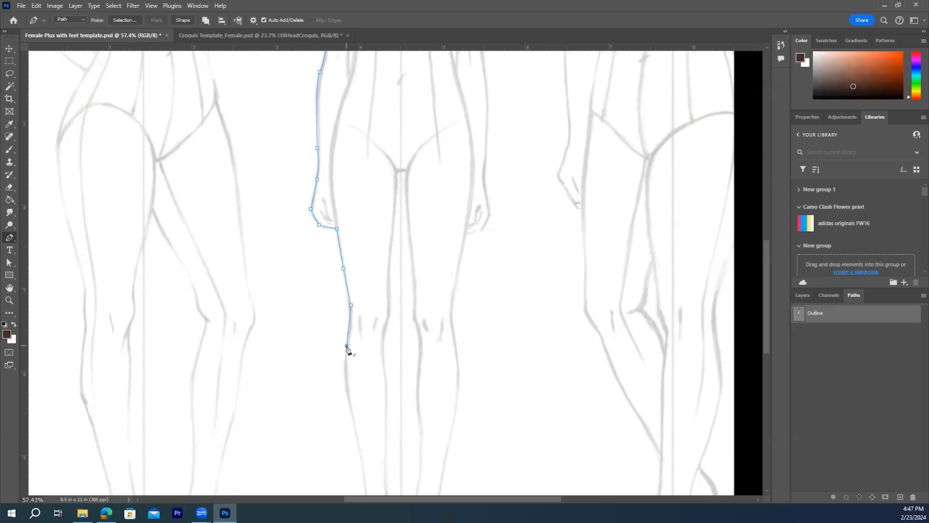
pyautogui.scroll(-3, 368, 339)
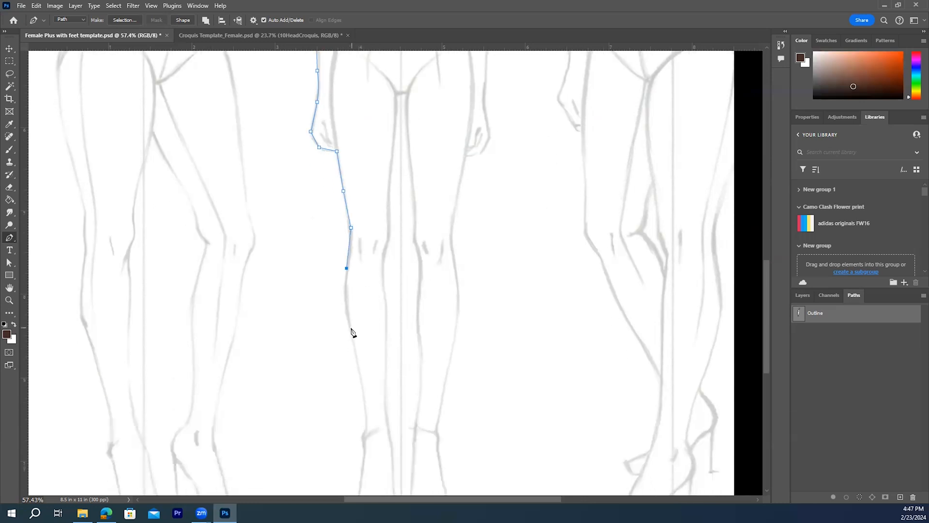
pyautogui.moveTo(351, 328); pyautogui.dragTo(357, 346)
pyautogui.scroll(-2, 366, 378)
pyautogui.click(366, 381)
pyautogui.scroll(-2, 371, 365)
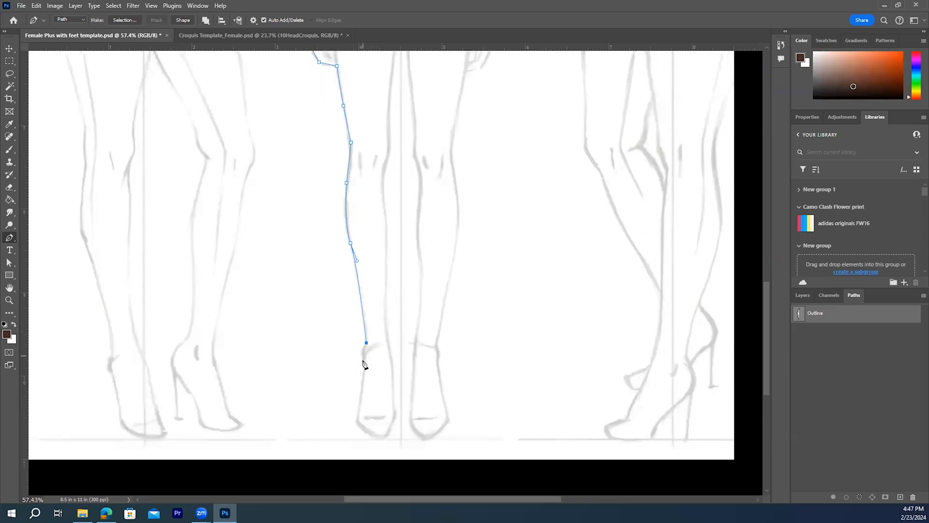
# Trace the left foot from the outer ankle around the toes and back up its inner side.
pyautogui.moveTo(366, 370); pyautogui.dragTo(367, 373)
pyautogui.click(356, 420)
pyautogui.click(395, 417)
pyautogui.click(393, 363)
# Trace the inner edge of the left leg from the ankle up the calf to just above the knee.
pyautogui.scroll(2, 390, 319)
pyautogui.moveTo(386, 335); pyautogui.dragTo(387, 316)
pyautogui.click(386, 264)
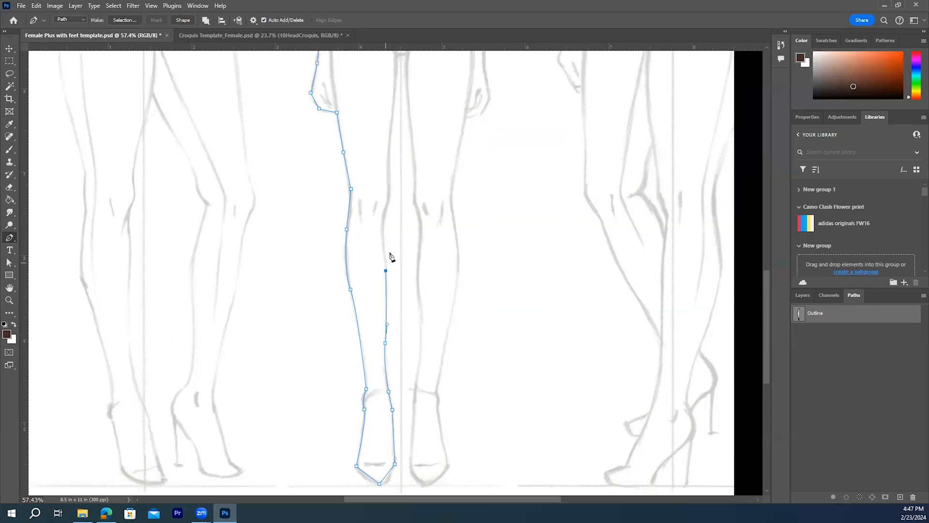
pyautogui.scroll(3, 390, 261)
pyautogui.moveTo(383, 265); pyautogui.dragTo(388, 259)
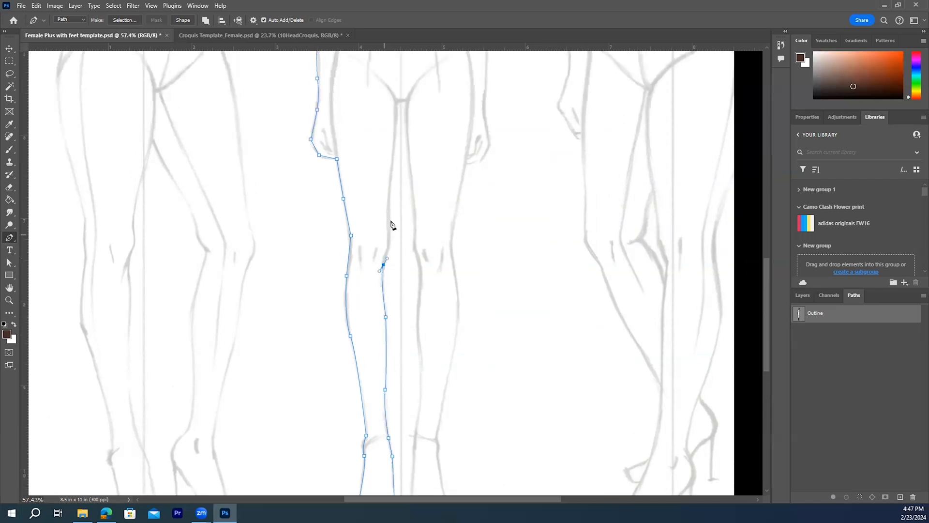
pyautogui.moveTo(389, 221); pyautogui.dragTo(387, 203)
# Continue the path up the left leg's inner thigh and across the crotch to the right leg.
pyautogui.scroll(1, 392, 212)
pyautogui.scroll(3, 391, 212)
pyautogui.scroll(2, 344, 204)
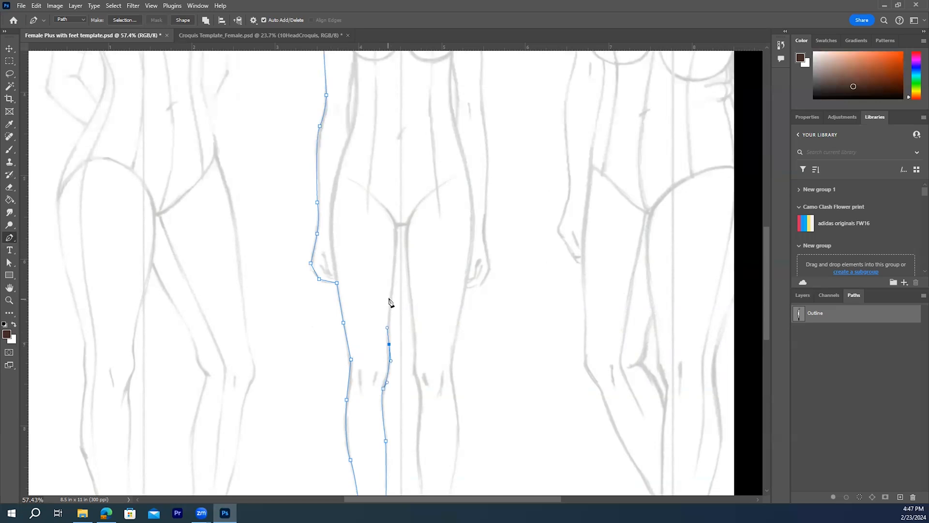
pyautogui.scroll(2, 391, 303)
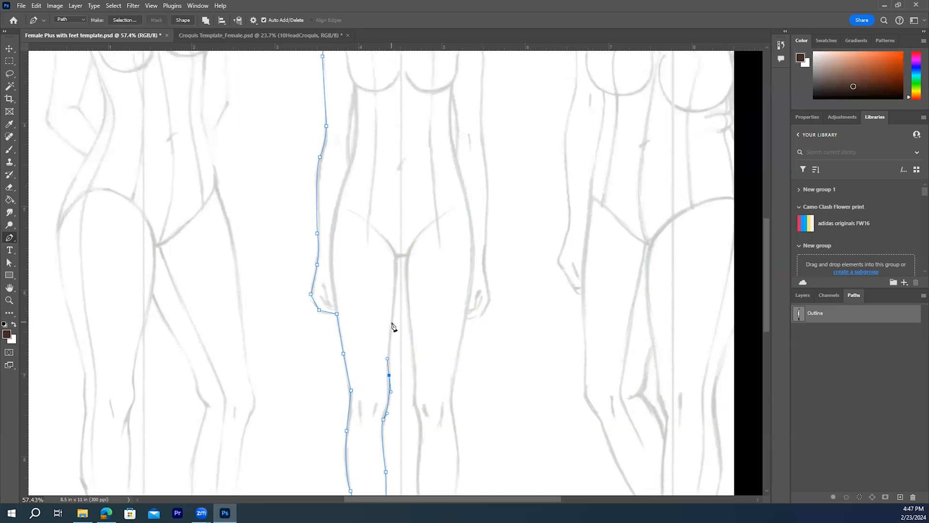
pyautogui.click(392, 322)
pyautogui.click(394, 287)
pyautogui.click(396, 258)
pyautogui.click(407, 255)
# Trace the right leg's inner edge from the crotch down the thigh to just below the knee.
pyautogui.click(408, 283)
pyautogui.scroll(-2, 428, 315)
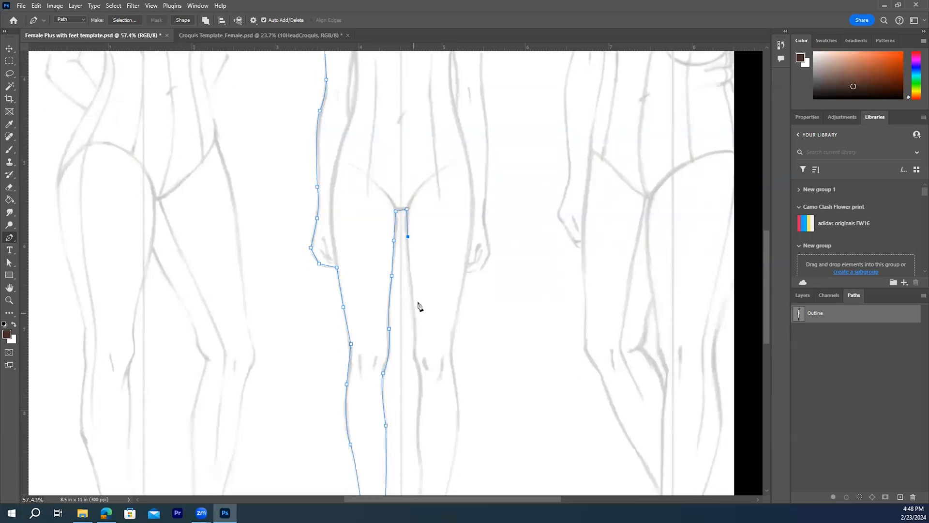
pyautogui.click(415, 304)
pyautogui.scroll(-3, 422, 315)
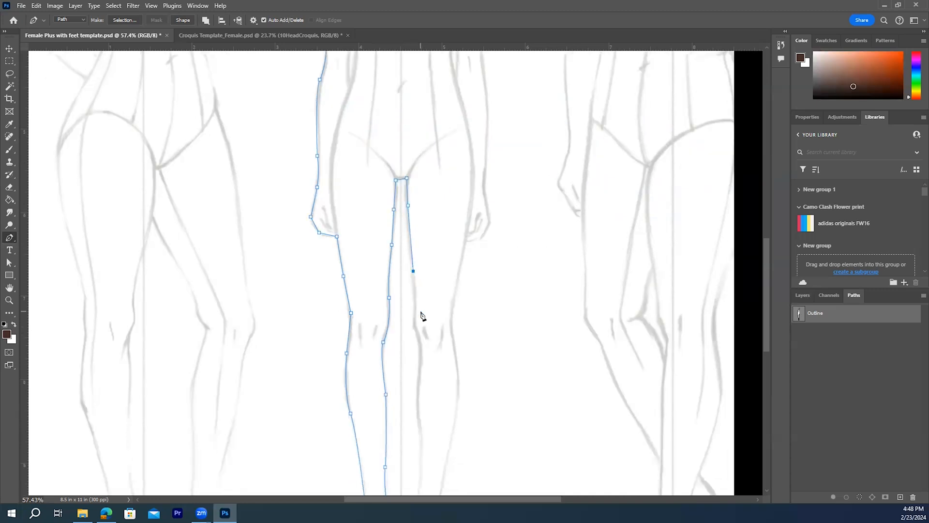
pyautogui.scroll(-1, 428, 271)
pyautogui.click(415, 260)
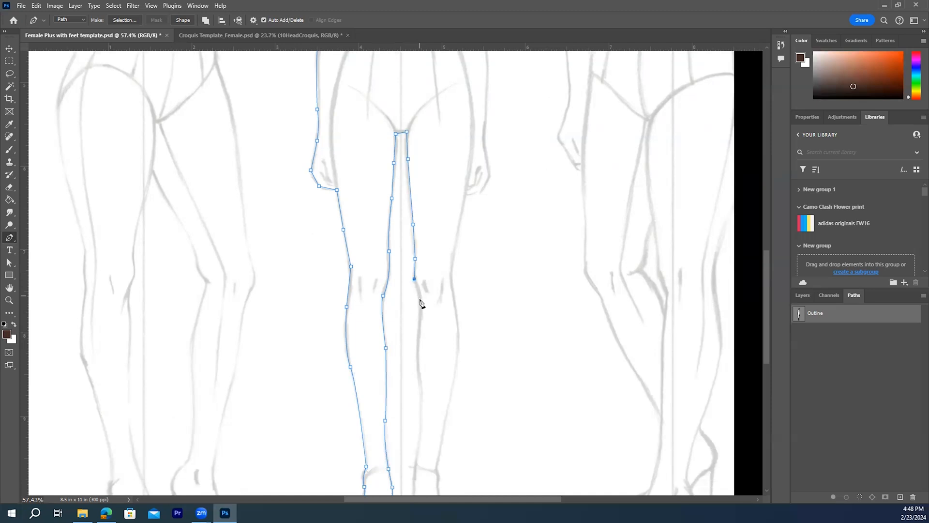
pyautogui.click(419, 300)
# Extend the path down the right leg's inner calf to the ankle.
pyautogui.scroll(-3, 418, 314)
pyautogui.click(418, 326)
pyautogui.scroll(-4, 419, 341)
pyautogui.click(420, 334)
pyautogui.click(415, 358)
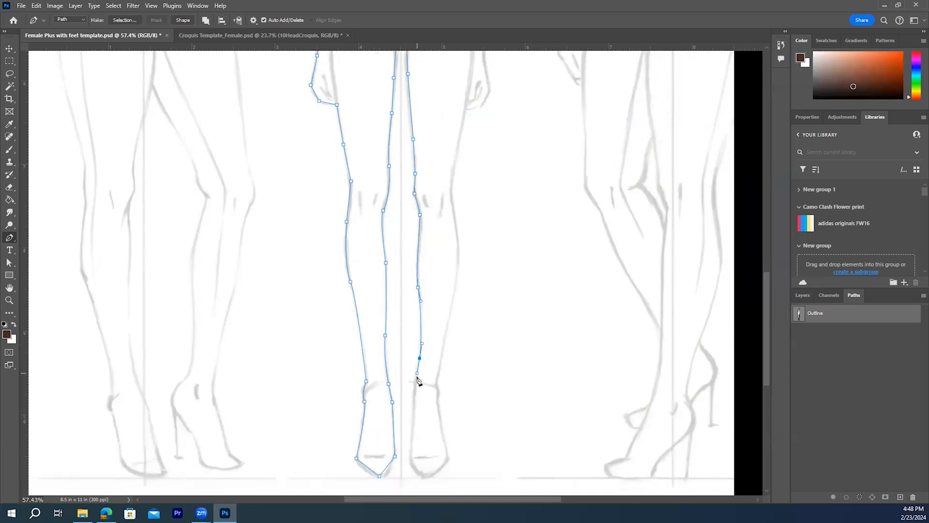
# Trace the right foot around the toes up to a curved anchor at the outer ankle, undoing the extra anchor up the calf.
pyautogui.scroll(-1, 417, 426)
pyautogui.click(411, 427)
pyautogui.click(422, 445)
pyautogui.click(449, 427)
pyautogui.click(438, 368)
pyautogui.moveTo(437, 354); pyautogui.dragTo(430, 343)
pyautogui.click(453, 270)
pyautogui.hotkey('ctrl', 'z')
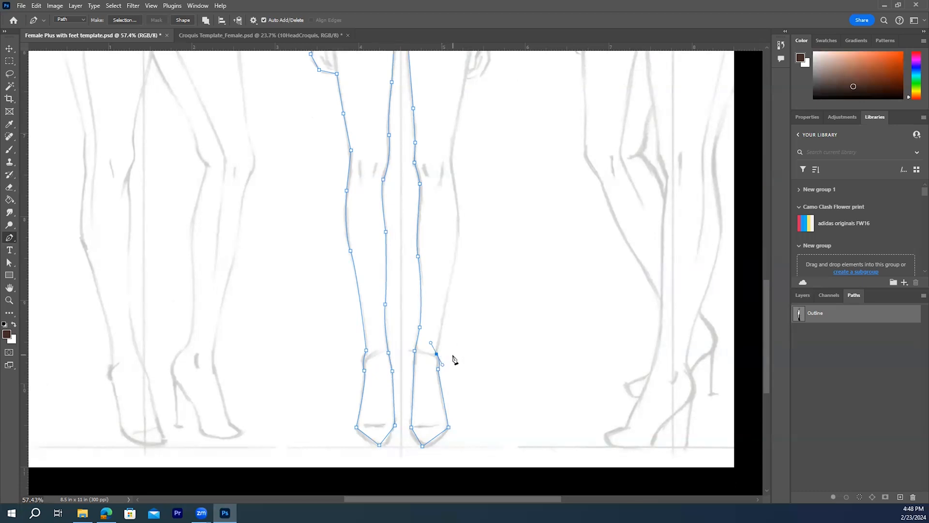
# Trace the right leg's outer edge from the ankle up the calf and thigh to the right hand's inner corner.
pyautogui.click(453, 271)
pyautogui.scroll(2, 467, 242)
pyautogui.scroll(2, 452, 242)
pyautogui.moveTo(457, 246); pyautogui.dragTo(446, 220)
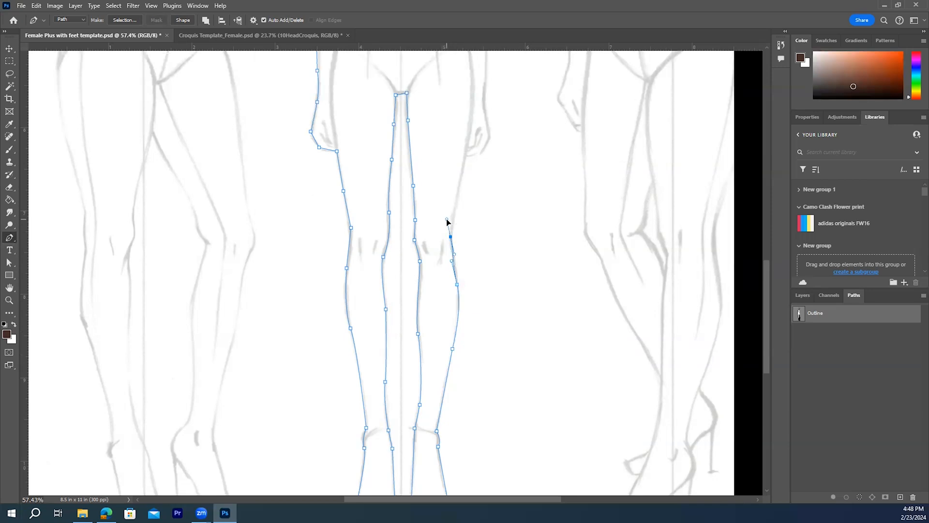
pyautogui.scroll(2, 448, 220)
pyautogui.click(462, 215)
pyautogui.scroll(3, 472, 220)
pyautogui.click(465, 279)
# Continue the path around the right hand's fingertips and up the outer wrist and forearm to the elbow.
pyautogui.click(480, 276)
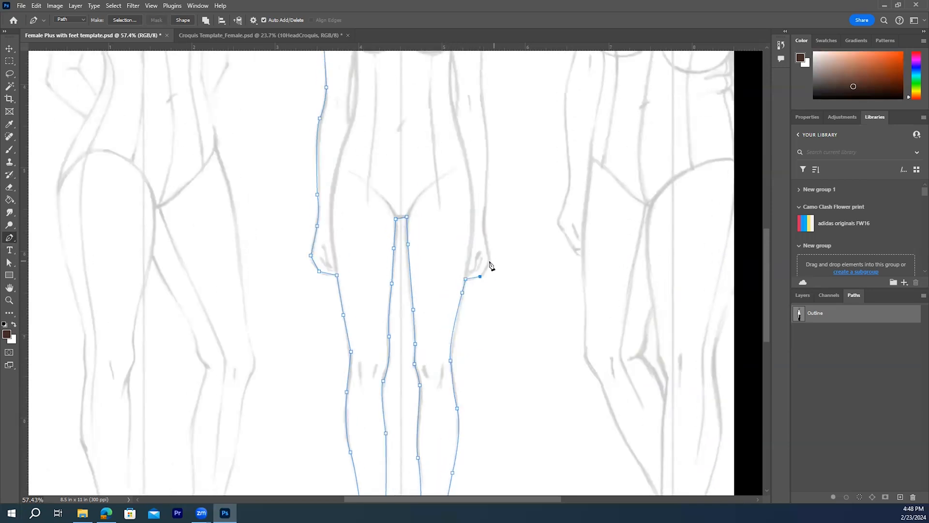
pyautogui.click(489, 261)
pyautogui.scroll(1, 489, 261)
pyautogui.click(484, 261)
pyautogui.click(486, 232)
pyautogui.scroll(1, 490, 229)
pyautogui.click(488, 214)
pyautogui.scroll(2, 484, 210)
pyautogui.click(481, 210)
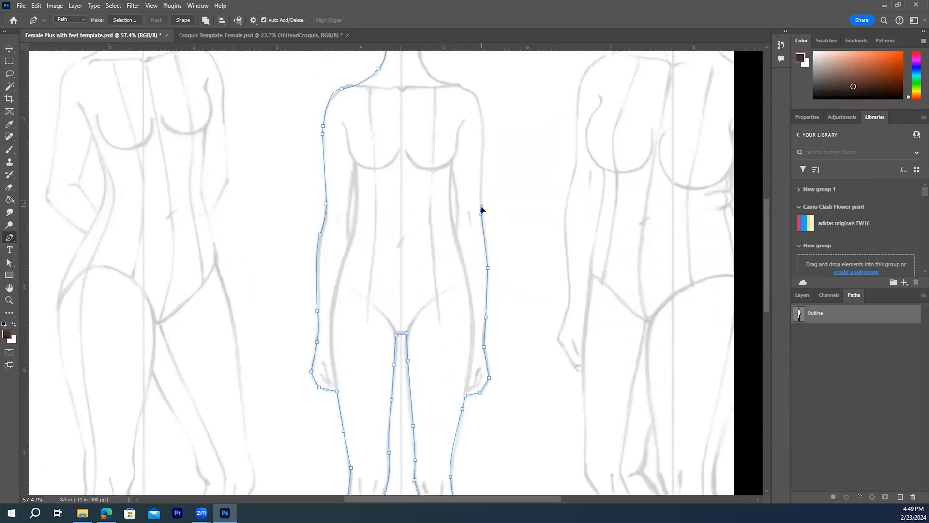
# Trace the right upper arm and shoulder, and curve the path up the neck to meet the jaw.
pyautogui.scroll(1, 482, 208)
pyautogui.click(483, 190)
pyautogui.scroll(1, 483, 192)
pyautogui.click(481, 191)
pyautogui.scroll(1, 479, 194)
pyautogui.click(474, 209)
pyautogui.click(456, 199)
pyautogui.moveTo(435, 196); pyautogui.dragTo(428, 190)
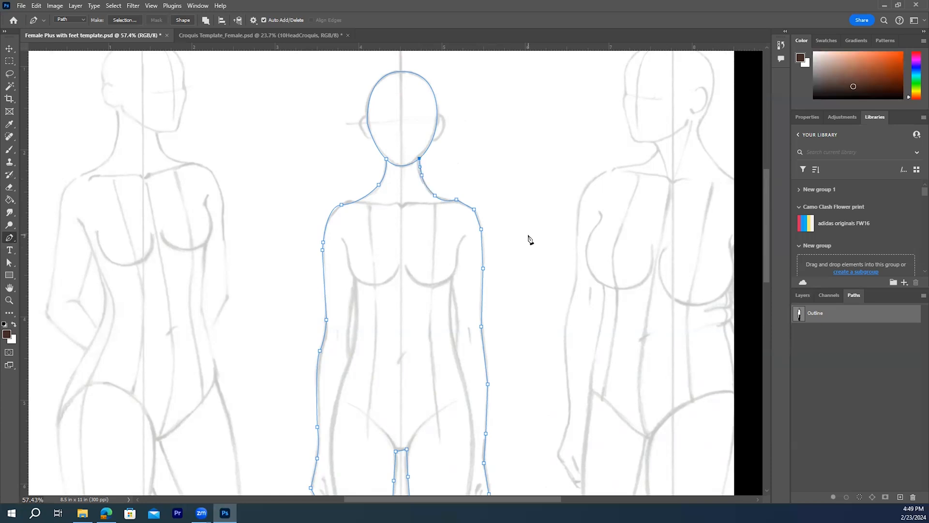
# Turn off Auto Add/Delete for the Pen tool and deselect the body path, undoing the stray segment drawn to the left hand.
pyautogui.scroll(-3, 530, 240)
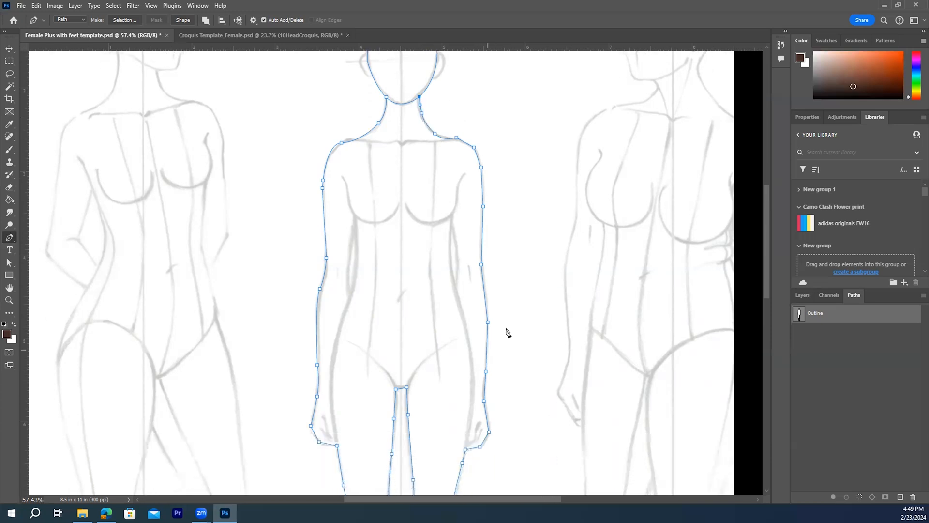
pyautogui.scroll(-3, 492, 314)
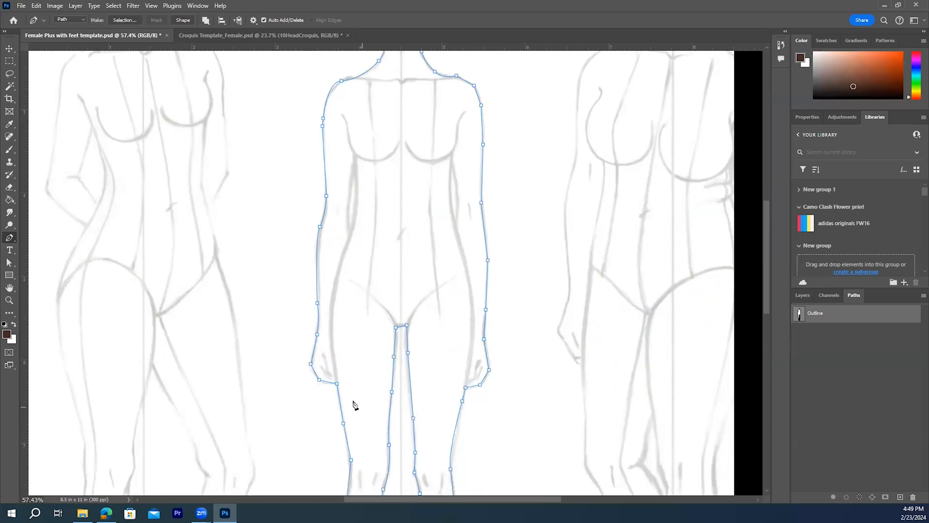
pyautogui.scroll(-2, 351, 402)
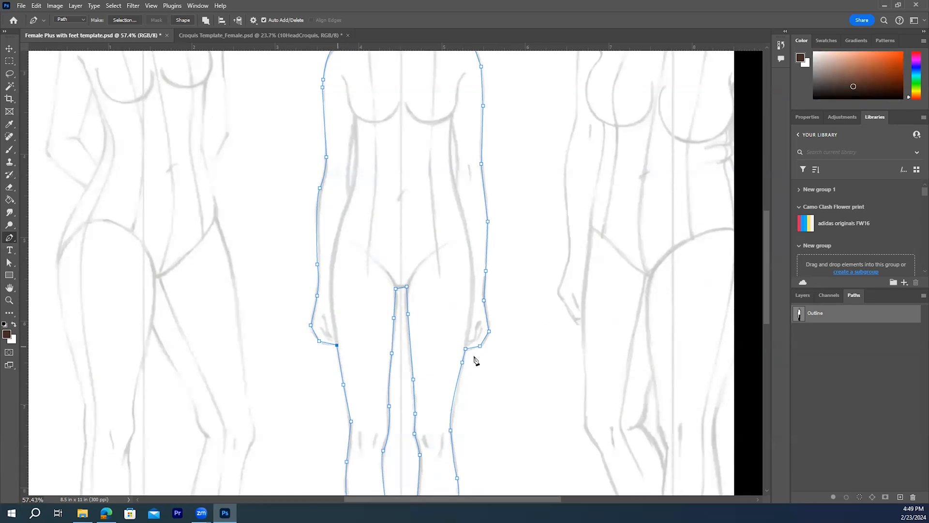
pyautogui.scroll(2, 373, 339)
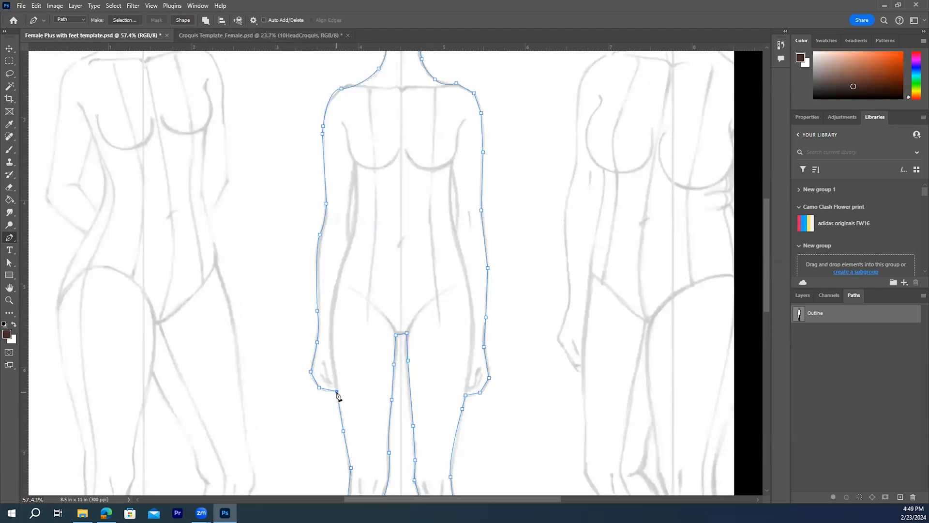
pyautogui.click(337, 392)
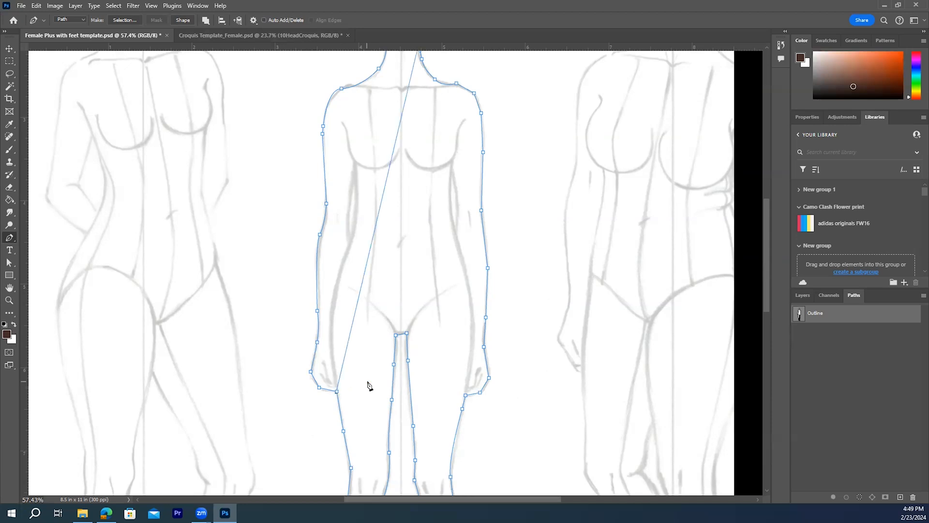
pyautogui.hotkey('ctrl', 'z')
pyautogui.scroll(3, 483, 178)
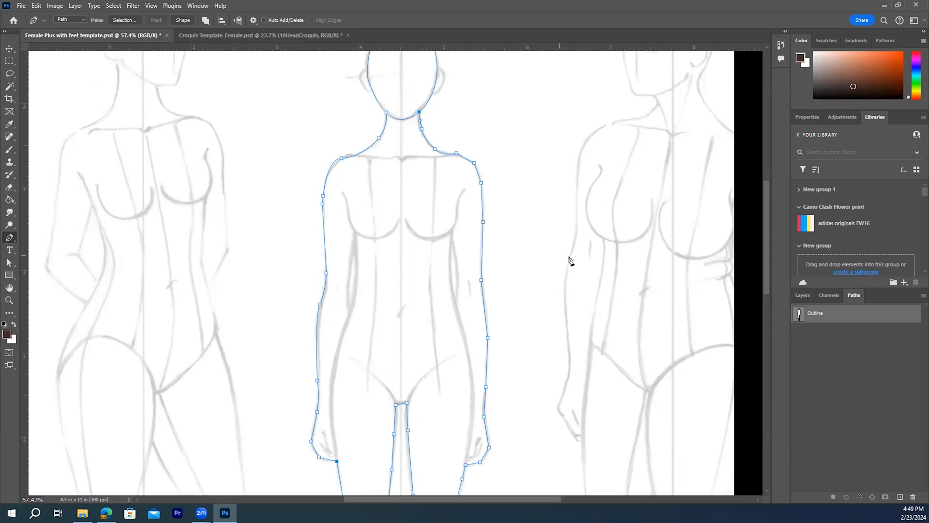
pyautogui.scroll(-1, 561, 261)
pyautogui.scroll(-1, 562, 271)
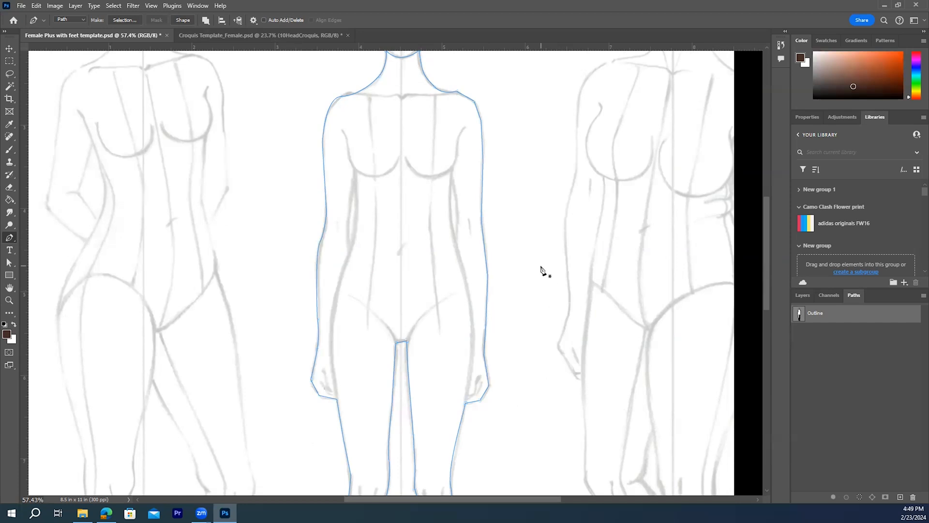
pyautogui.scroll(1, 544, 270)
pyautogui.scroll(1, 544, 270)
pyautogui.scroll(1, 542, 271)
pyautogui.scroll(-3, 533, 290)
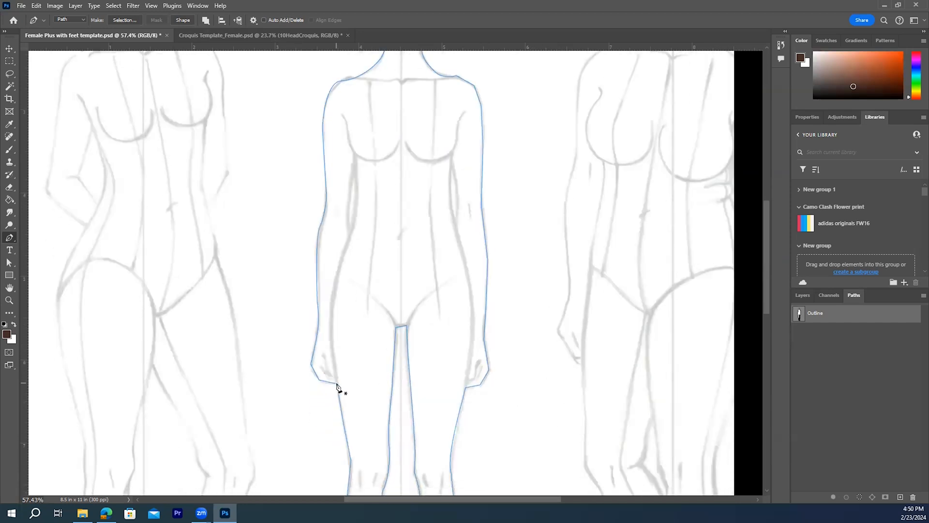
# Start a new subpath at the left hand's inner corner and trace up the left hip to a corner anchor at the waist.
pyautogui.click(337, 383)
pyautogui.click(336, 287)
pyautogui.moveTo(347, 242); pyautogui.dragTo(358, 217)
pyautogui.click(348, 210)
pyautogui.hotkey('ctrl', 'z')
pyautogui.keyDown('alt'); pyautogui.click(348, 242); pyautogui.keyUp('alt')
# Continue the subpath from the waist up the left arm's inner edge to the armpit crease, and end it there.
pyautogui.click(348, 218)
pyautogui.click(350, 186)
pyautogui.click(353, 164)
pyautogui.click(354, 152)
pyautogui.click(350, 139)
pyautogui.click(347, 124)
pyautogui.click(343, 115)
pyautogui.keyDown('ctrl'); pyautogui.click(507, 234); pyautogui.keyUp('ctrl')
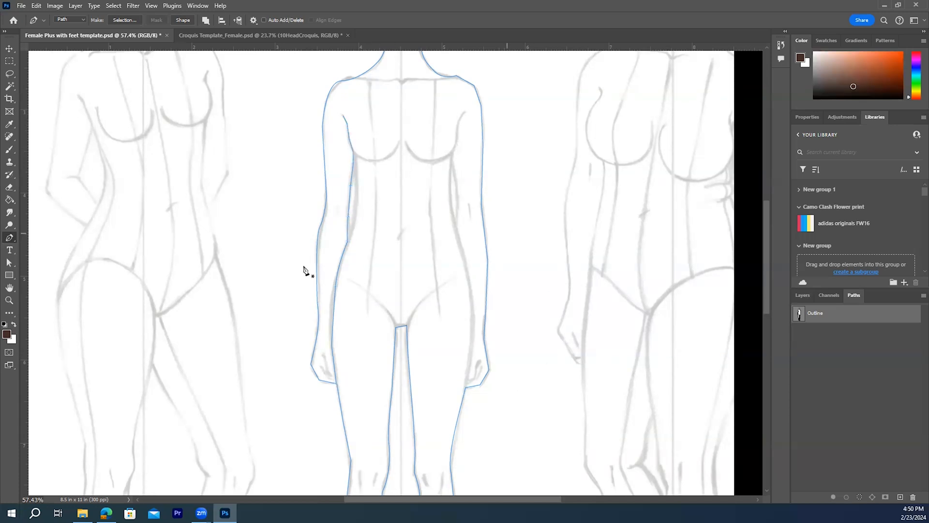
# Start another subpath at the right hand's inner corner and trace up the right hip toward the waist.
pyautogui.scroll(-1, 426, 286)
pyautogui.click(465, 379)
pyautogui.click(472, 342)
pyautogui.click(474, 310)
pyautogui.click(468, 267)
pyautogui.click(459, 236)
# Continue the subpath from the right waist up the torso's side to the end of the armpit crease.
pyautogui.click(453, 206)
pyautogui.click(449, 171)
pyautogui.click(452, 143)
pyautogui.click(457, 124)
pyautogui.click(458, 115)
pyautogui.click(465, 103)
pyautogui.scroll(-2, 487, 215)
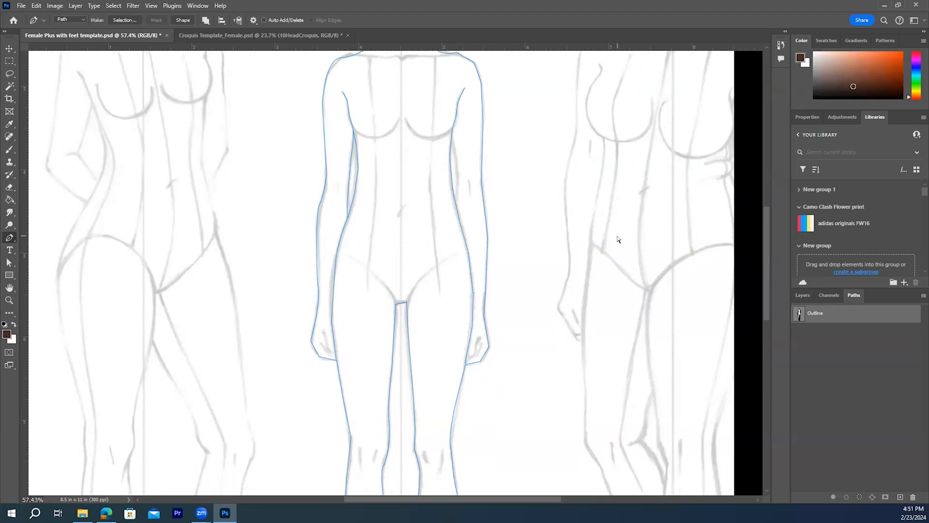
# Trace the right arm's inner edge from below the armpit to the waist, finishing with a curved anchor.
pyautogui.click(451, 139)
pyautogui.click(457, 168)
pyautogui.click(454, 201)
pyautogui.moveTo(455, 213); pyautogui.dragTo(452, 216)
# Review the traced croquis outline from the head down to the legs.
pyautogui.scroll(-1, 534, 228)
pyautogui.scroll(4, 534, 228)
pyautogui.scroll(2, 534, 228)
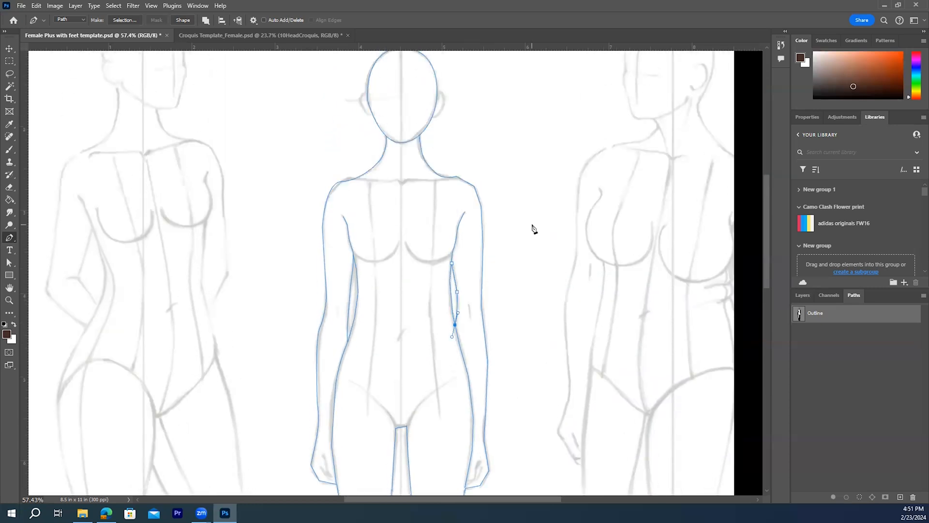
pyautogui.scroll(-7, 534, 228)
pyautogui.scroll(-10, 534, 228)
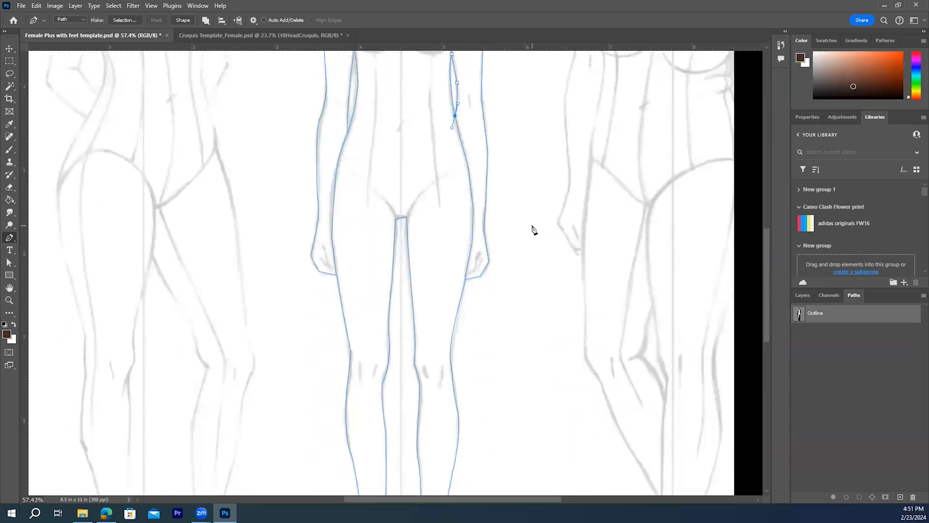
pyautogui.scroll(-1, 532, 234)
pyautogui.scroll(5, 532, 234)
pyautogui.scroll(5, 549, 207)
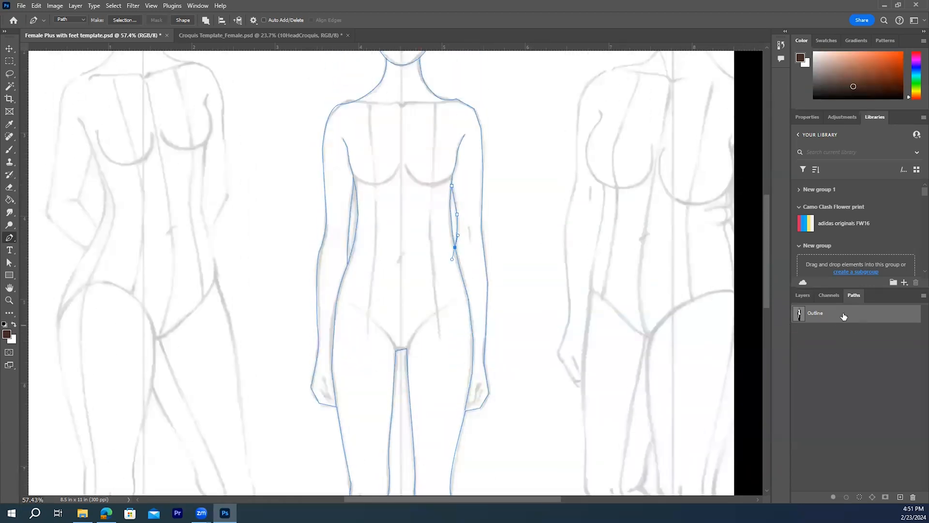
# Deselect the Outline path and select it again, keeping its name.
pyautogui.click(839, 334)
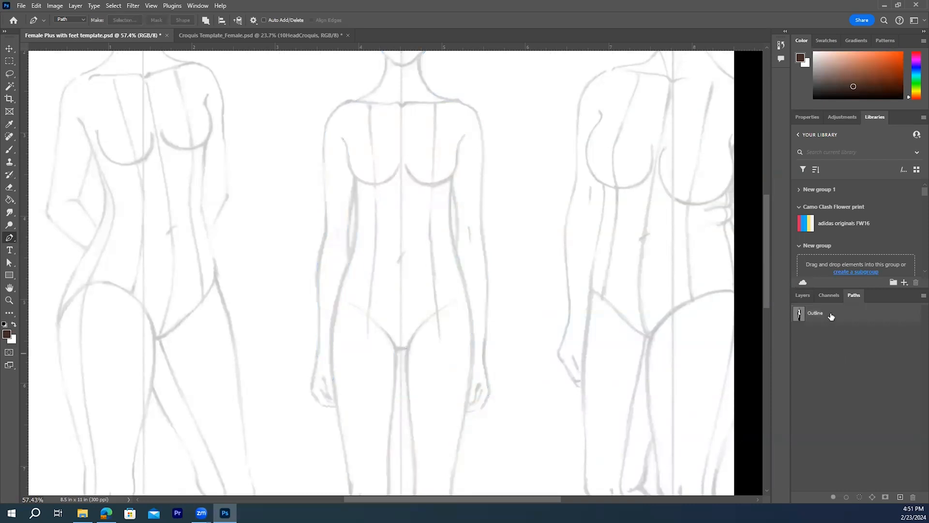
pyautogui.doubleClick(831, 316)
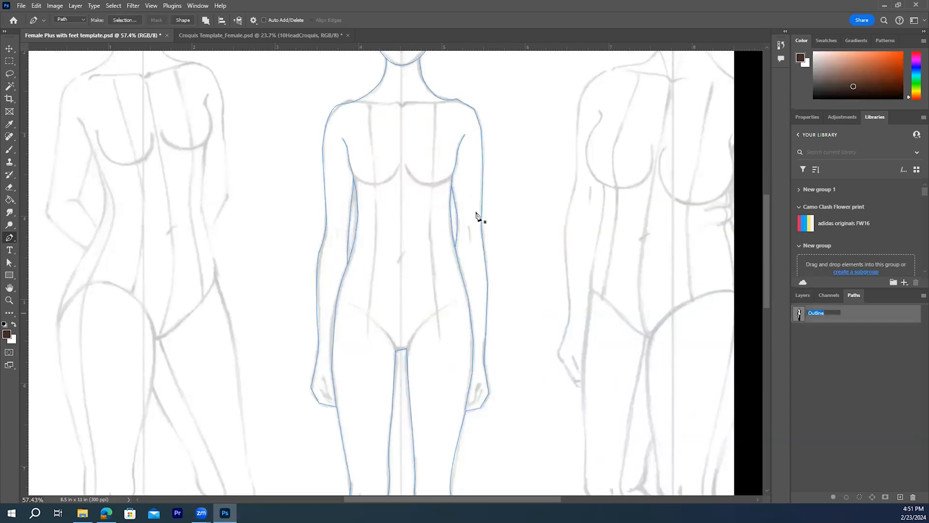
pyautogui.press('Return')
# Trace the left ear with curved anchors as a separate open subpath using the Pen tool, and deselect it.
pyautogui.moveTo(766, 280); pyautogui.dragTo(760, 244)
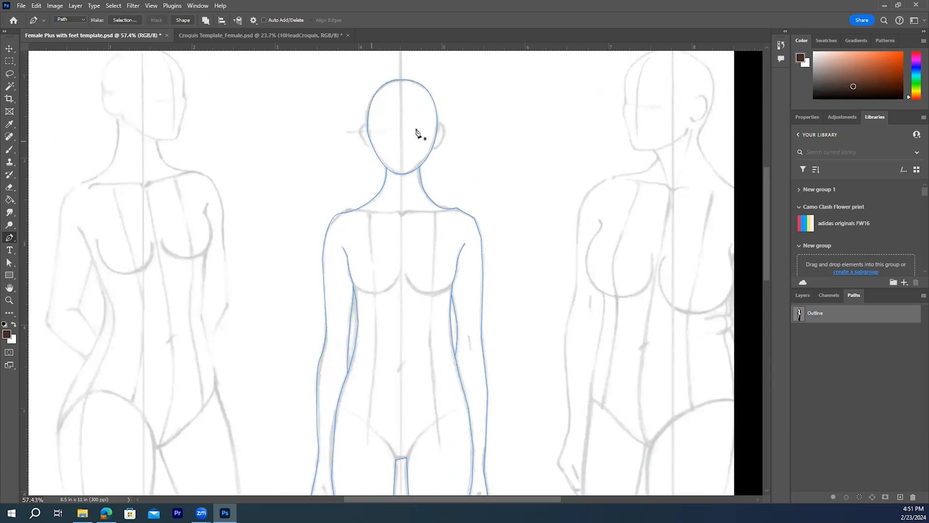
pyautogui.scroll(3, 399, 139)
pyautogui.scroll(2, 380, 176)
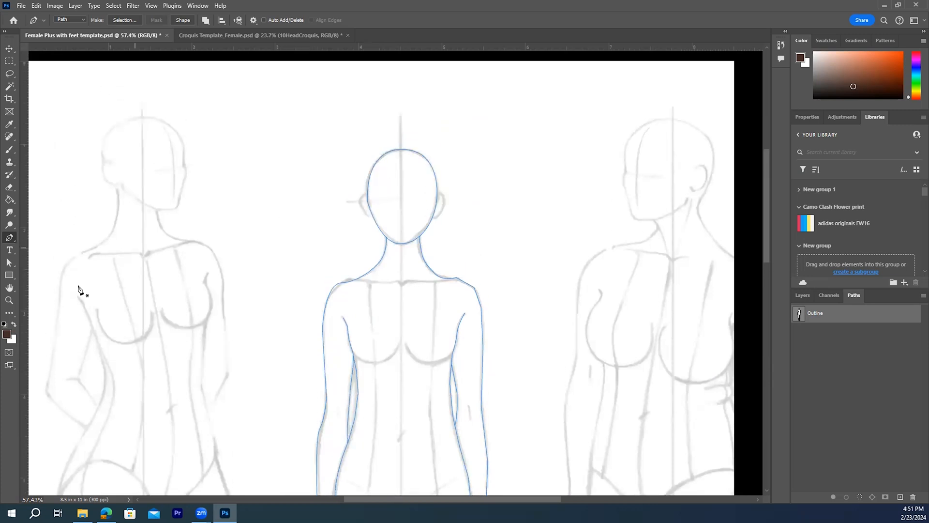
pyautogui.click(9, 300)
pyautogui.moveTo(392, 188); pyautogui.dragTo(422, 223)
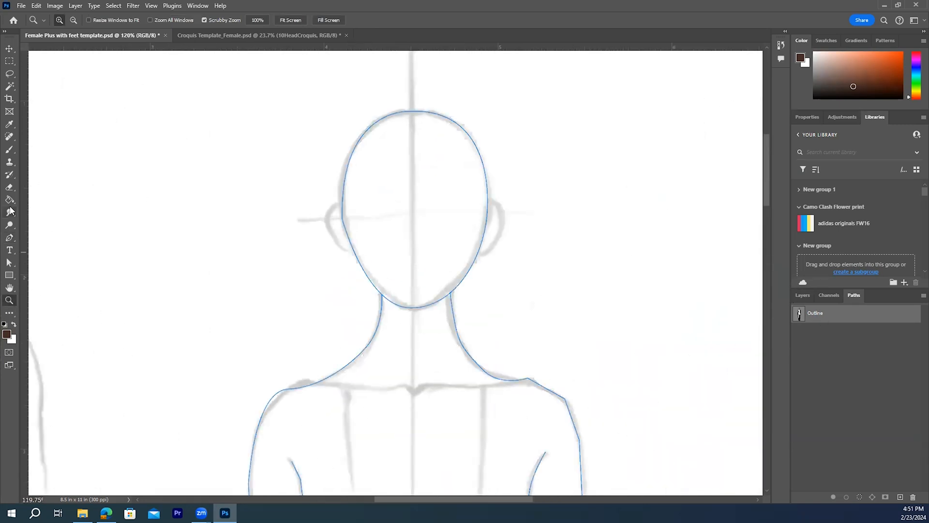
pyautogui.click(9, 238)
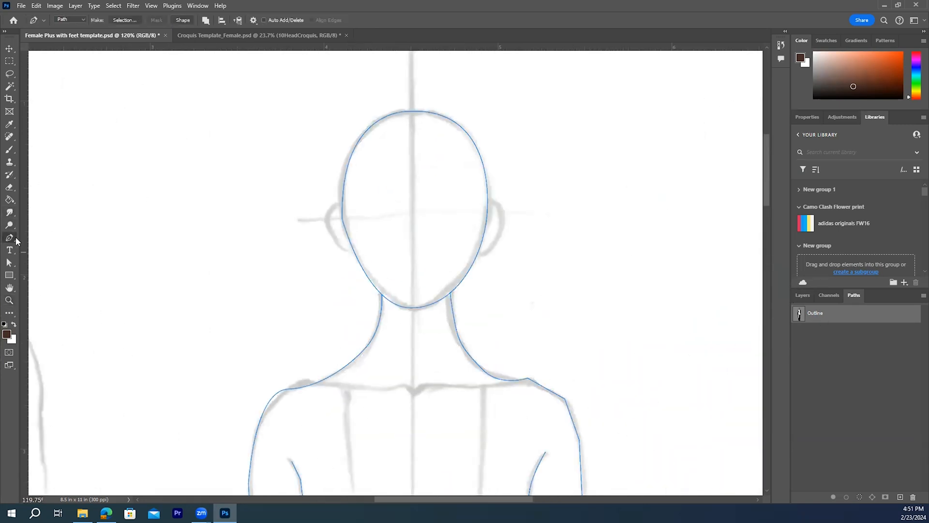
pyautogui.click(343, 203)
pyautogui.moveTo(327, 223); pyautogui.dragTo(331, 247)
pyautogui.moveTo(353, 247); pyautogui.dragTo(355, 240)
pyautogui.click(488, 200)
pyautogui.hotkey('ctrl', 'z')
pyautogui.keyDown('ctrl'); pyautogui.click(595, 249); pyautogui.keyUp('ctrl')
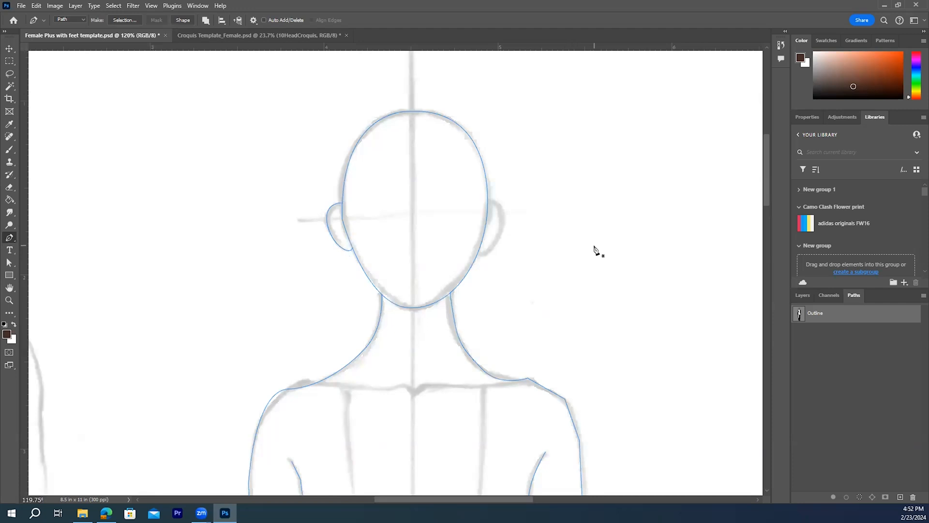
# Trace the right ear with curved anchors from the head's side down to the jaw, and deselect the subpath.
pyautogui.click(488, 203)
pyautogui.moveTo(504, 211); pyautogui.dragTo(504, 227)
pyautogui.moveTo(479, 248); pyautogui.dragTo(470, 224)
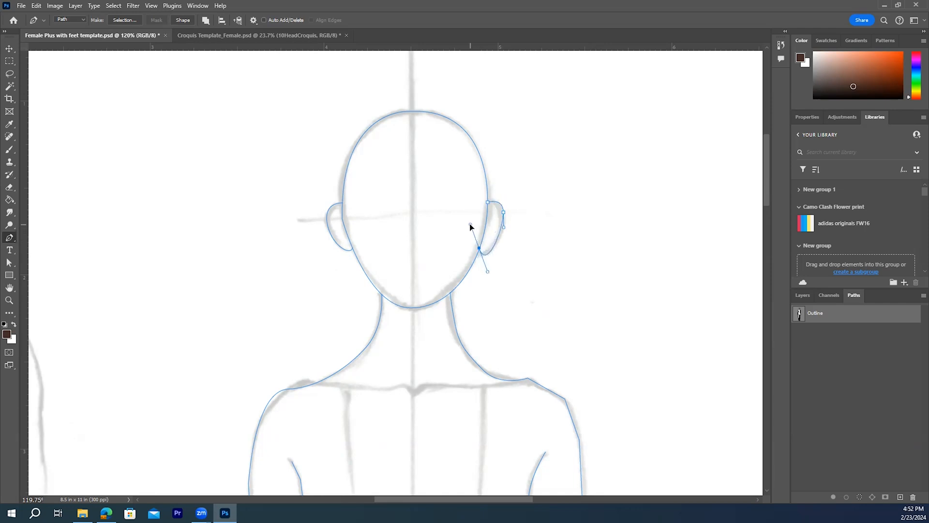
pyautogui.keyDown('ctrl'); pyautogui.click(551, 248); pyautogui.keyUp('ctrl')
# Shift the head outline's anchor beside the left ear slightly down and inward with the Curvature Pen tool.
pyautogui.click(10, 264)
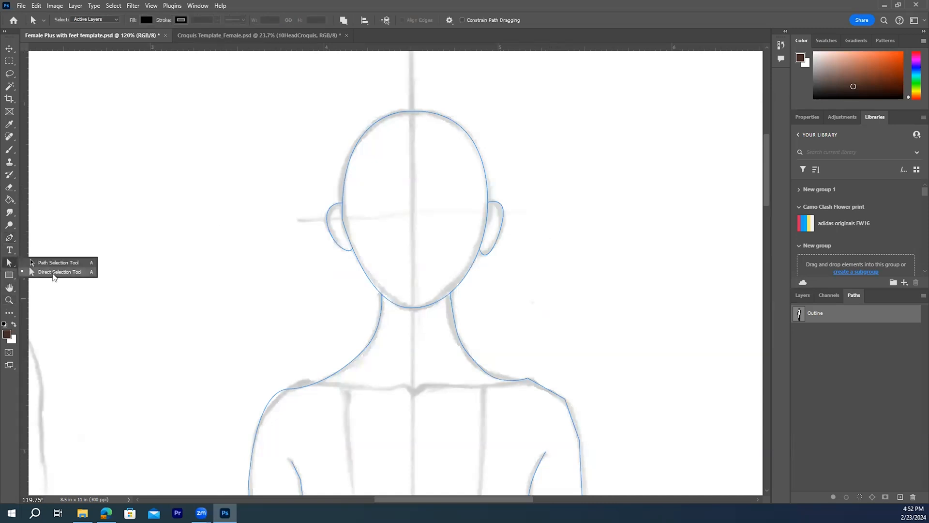
pyautogui.click(29, 266)
pyautogui.click(343, 221)
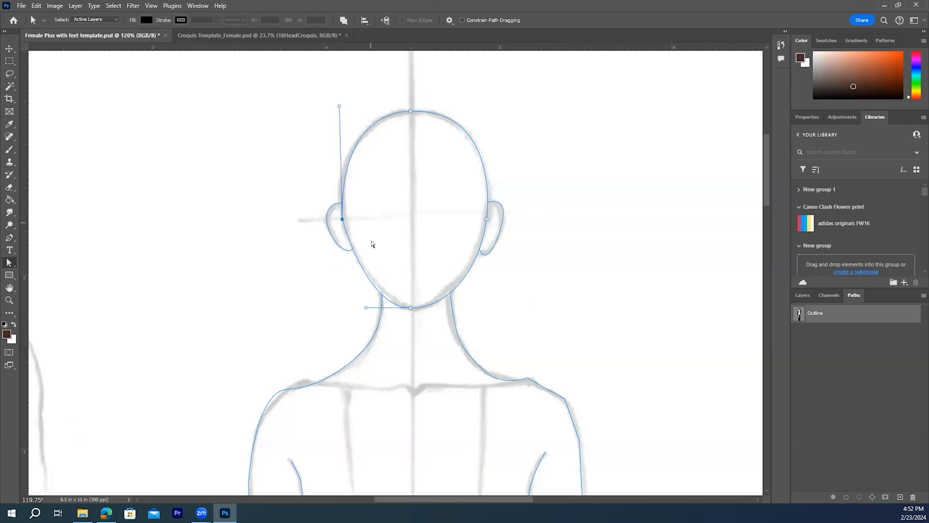
pyautogui.scroll(-3, 373, 244)
pyautogui.scroll(4, 372, 243)
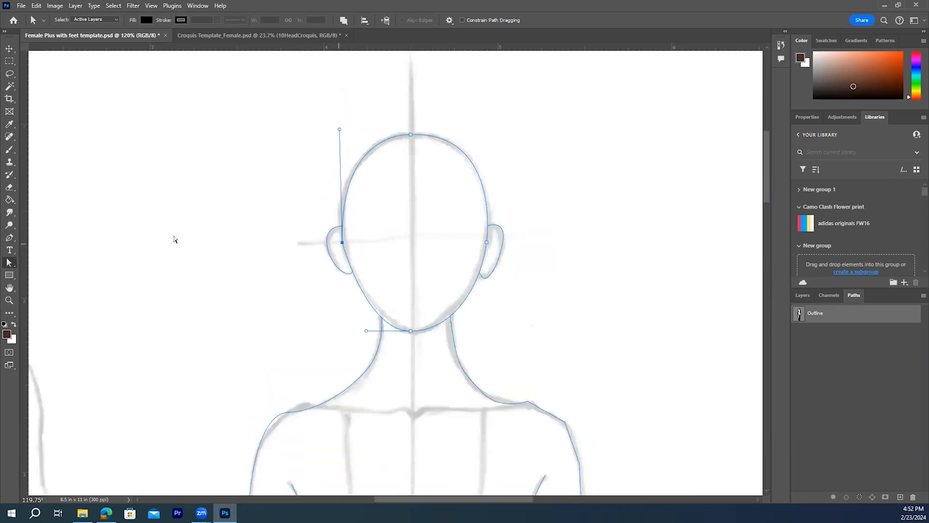
pyautogui.click(14, 239)
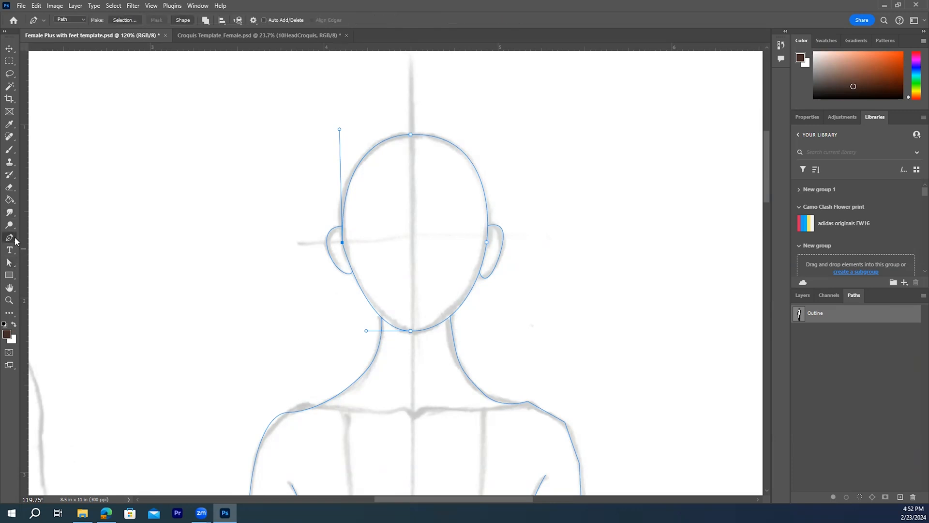
pyautogui.rightClick(13, 238)
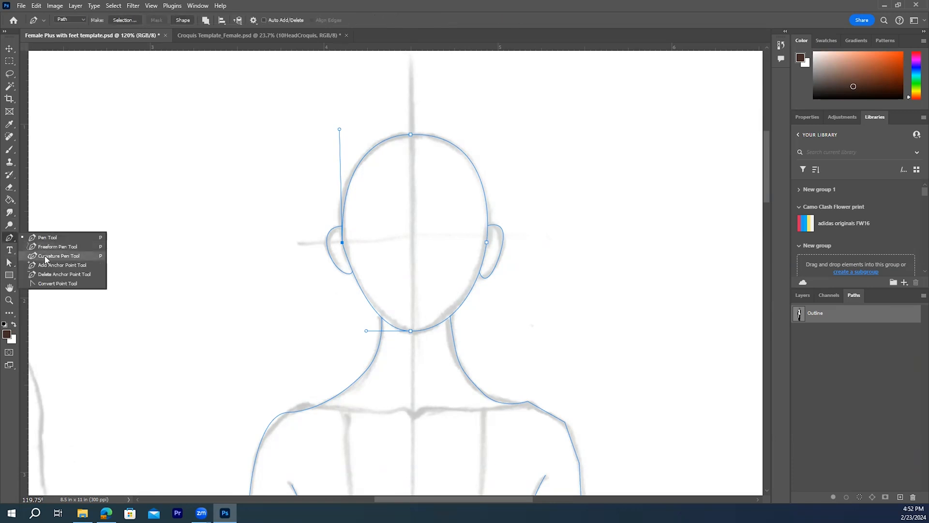
pyautogui.click(44, 256)
pyautogui.moveTo(341, 242); pyautogui.dragTo(345, 250)
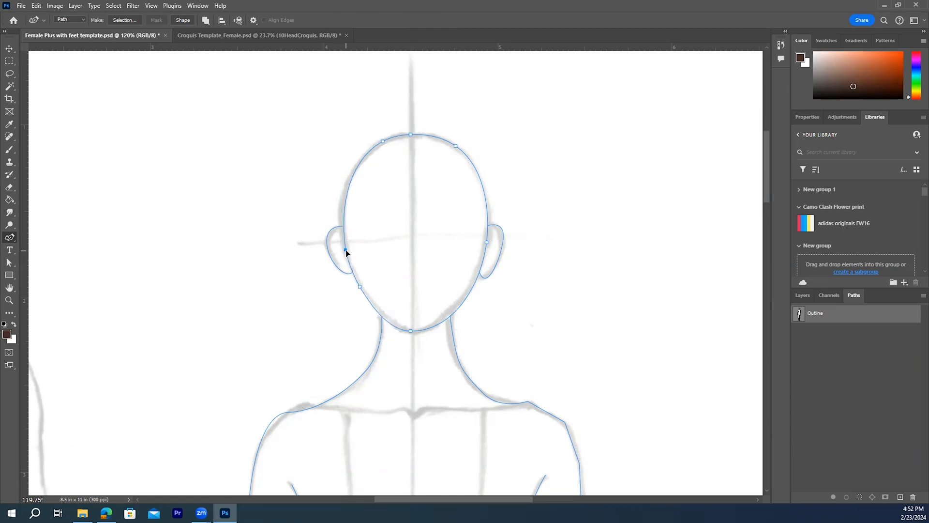
# Check the head, neck and shoulder outlines against the sketch.
pyautogui.scroll(-2, 416, 271)
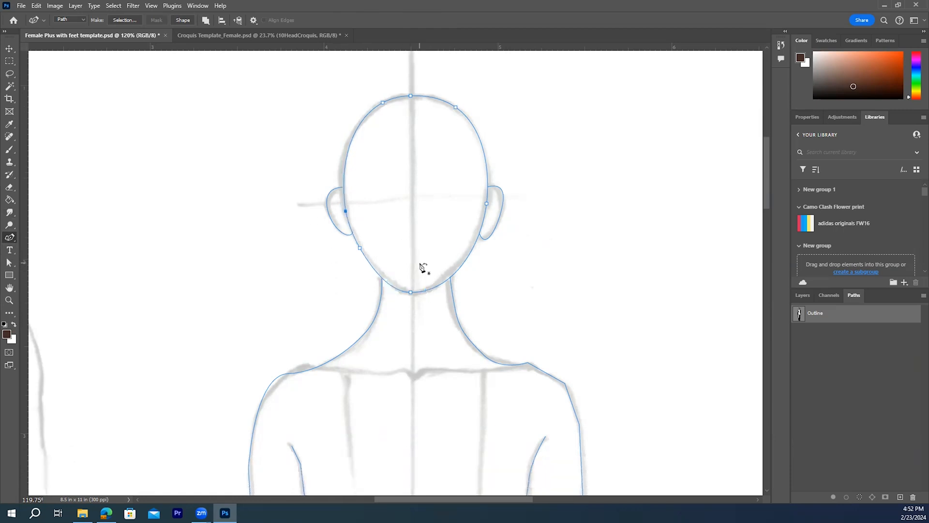
pyautogui.scroll(2, 419, 267)
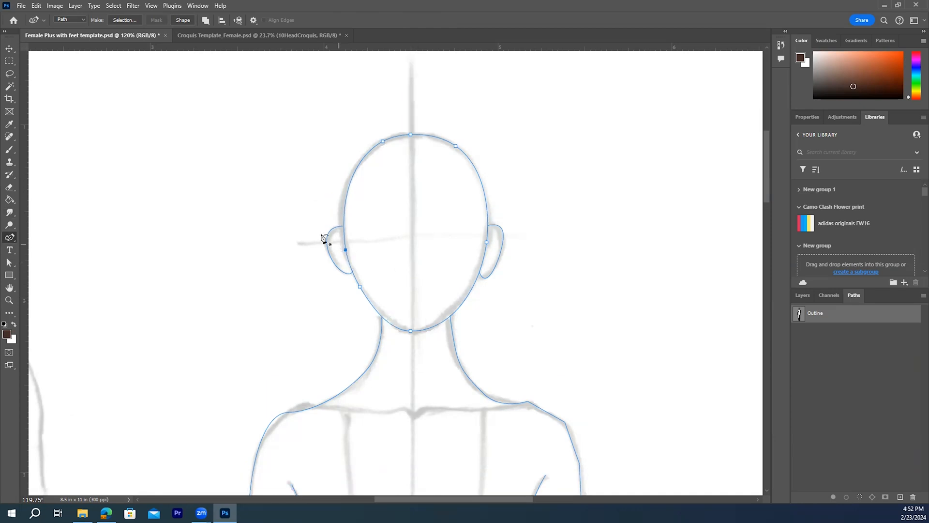
pyautogui.scroll(-2, 322, 239)
pyautogui.scroll(2, 333, 206)
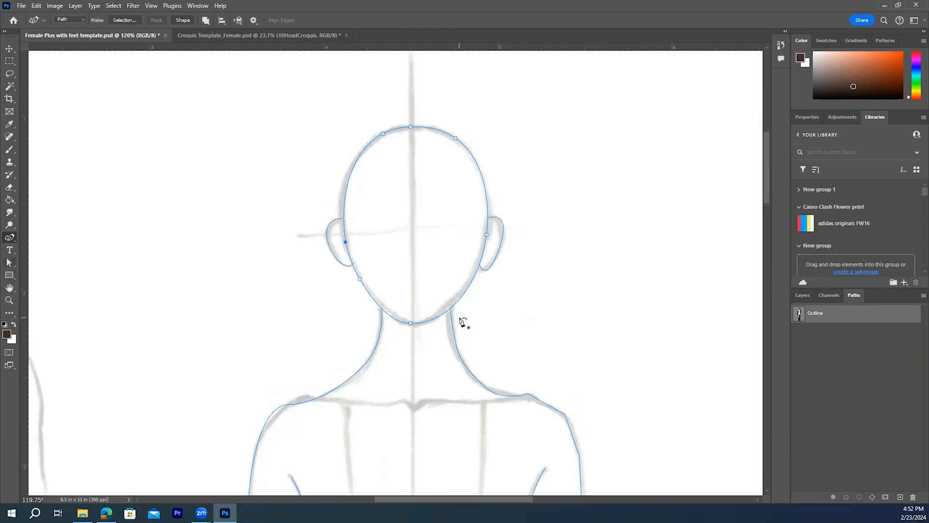
pyautogui.scroll(-2, 460, 319)
pyautogui.scroll(-3, 380, 290)
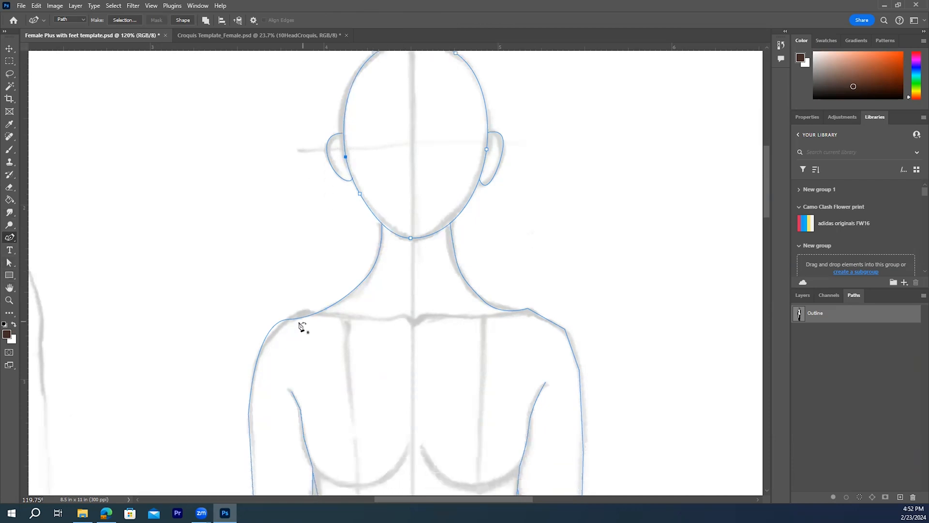
# Fit the path's left shoulder, left neck base and right shoulder curves to the sketch by adding and moving curvature anchors.
pyautogui.click(272, 297)
pyautogui.moveTo(272, 298); pyautogui.dragTo(270, 303)
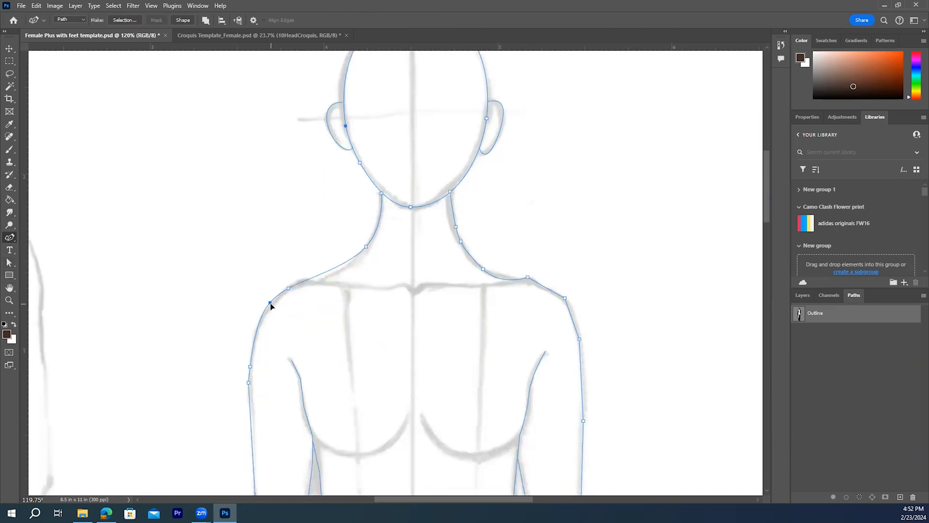
pyautogui.click(324, 279)
pyautogui.scroll(-2, 371, 298)
pyautogui.click(498, 224)
pyautogui.moveTo(499, 226); pyautogui.dragTo(534, 227)
# Refine the right waist-to-hip curve and nudge the anchor where the left hand meets the thigh with the Direct Selection tool.
pyautogui.scroll(-5, 535, 321)
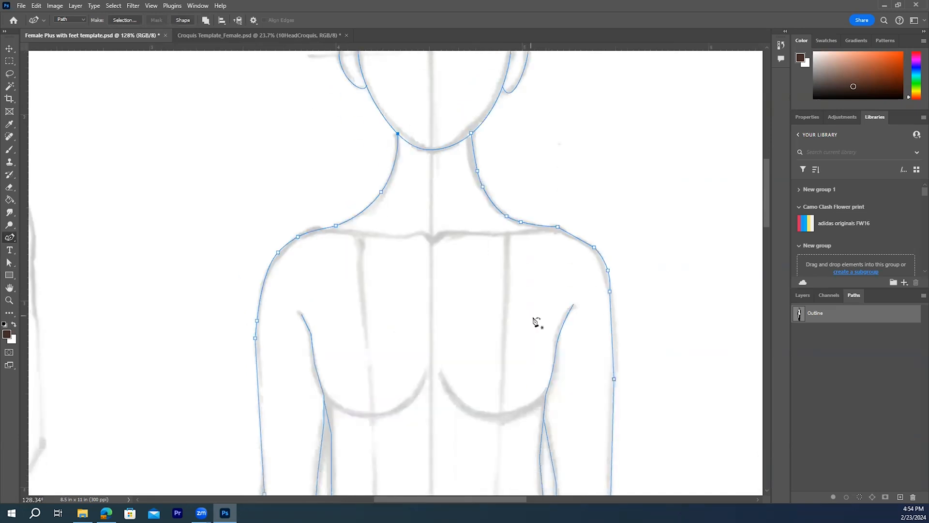
pyautogui.scroll(-5, 574, 329)
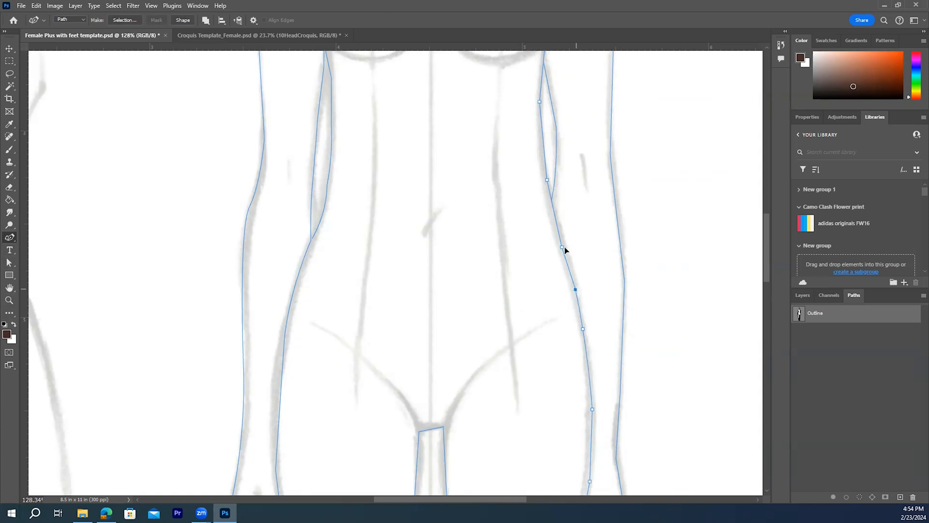
pyautogui.scroll(-3, 565, 249)
pyautogui.scroll(-4, 294, 278)
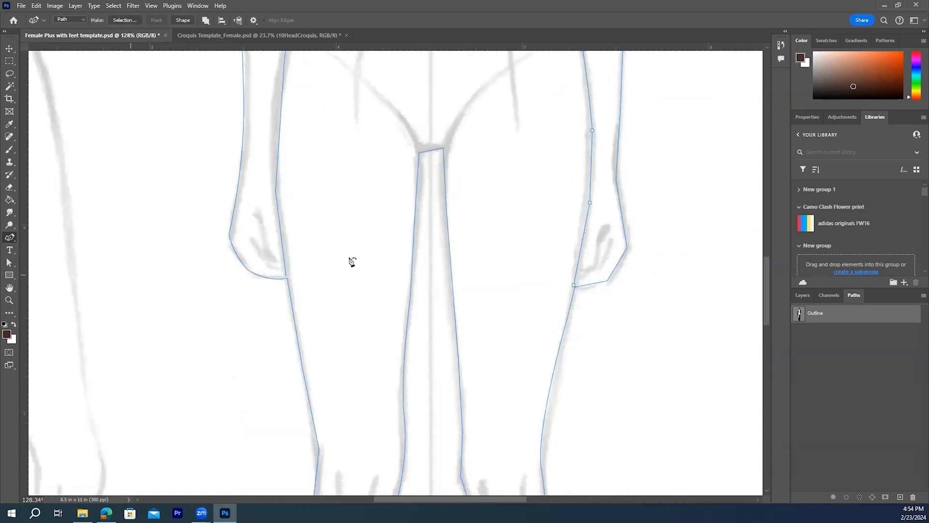
pyautogui.click(9, 264)
pyautogui.moveTo(286, 281); pyautogui.dragTo(288, 285)
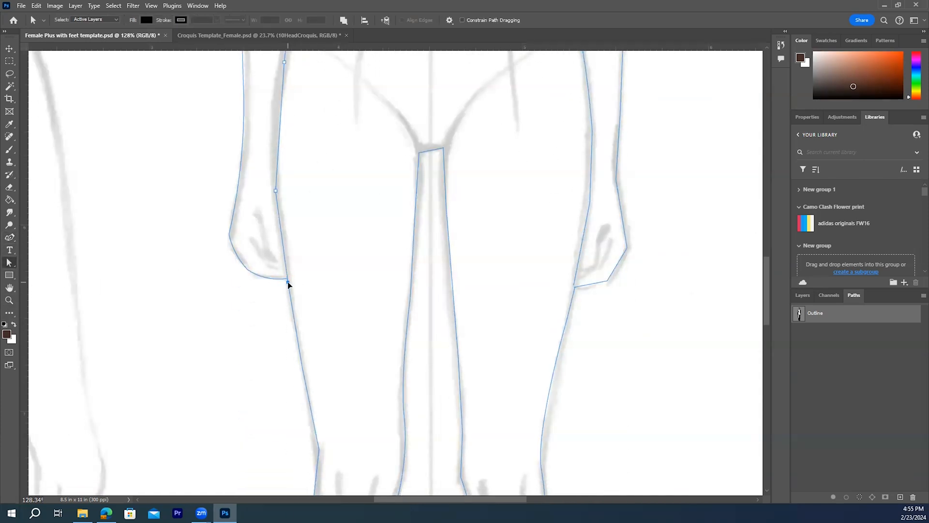
# Smooth the left hip curve and reshape the short crotch segment between the legs with the Curvature Pen tool.
pyautogui.press('p')
pyautogui.scroll(3, 300, 216)
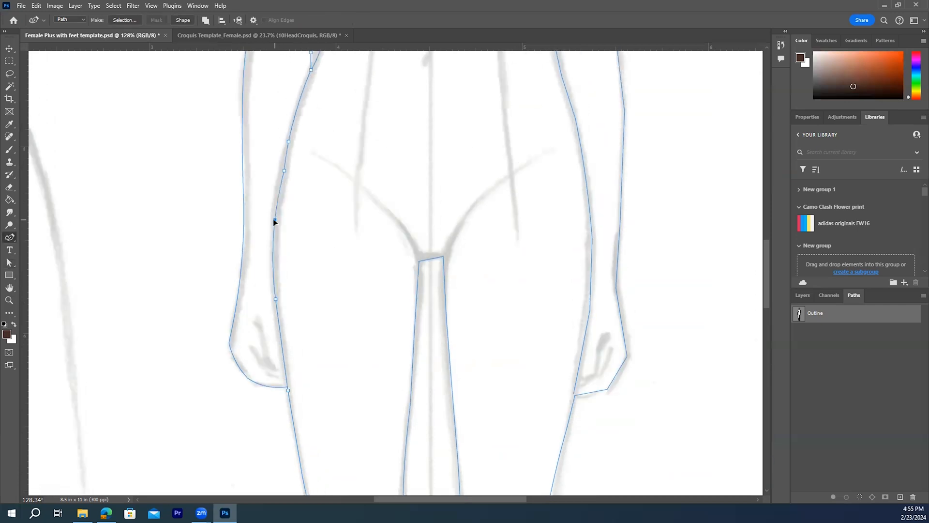
pyautogui.scroll(1, 387, 274)
pyautogui.scroll(-5, 387, 274)
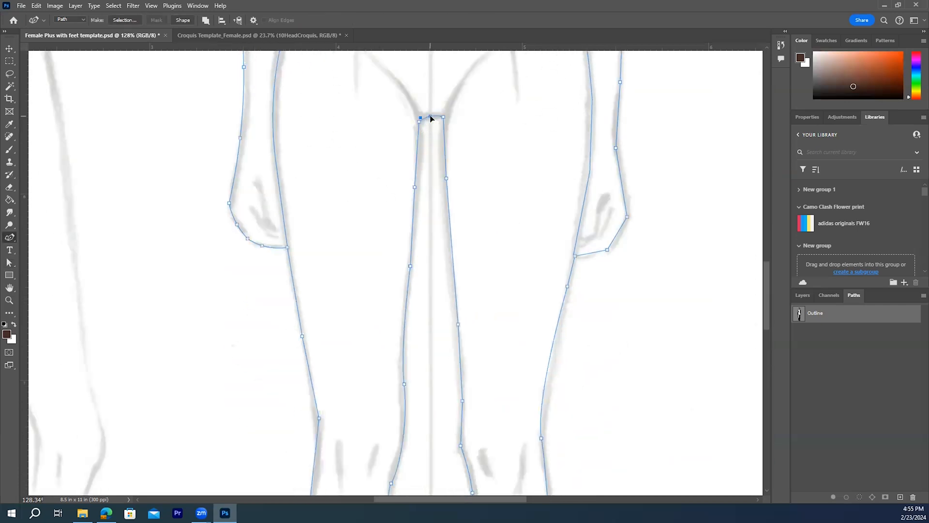
# Round the toe outlines of both feet by adding and moving curvature anchors along their pointed tips.
pyautogui.scroll(-15, 431, 119)
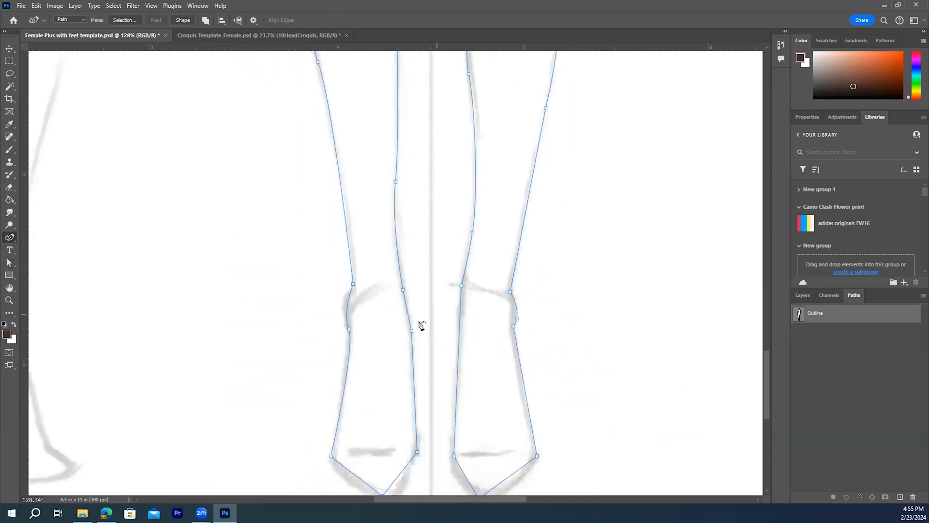
pyautogui.scroll(-2, 422, 325)
pyautogui.click(352, 451)
pyautogui.click(402, 450)
pyautogui.moveTo(454, 425); pyautogui.dragTo(454, 437)
pyautogui.moveTo(480, 467)
pyautogui.mouseDown()
pyautogui.moveTo(517, 455)
pyautogui.moveTo(465, 458)
pyautogui.mouseUp()
# Round the lower edge of the right hand and smooth the outer right arm and shoulder curves to match the sketch.
pyautogui.scroll(2, 545, 345)
pyautogui.scroll(8, 552, 334)
pyautogui.click(591, 233)
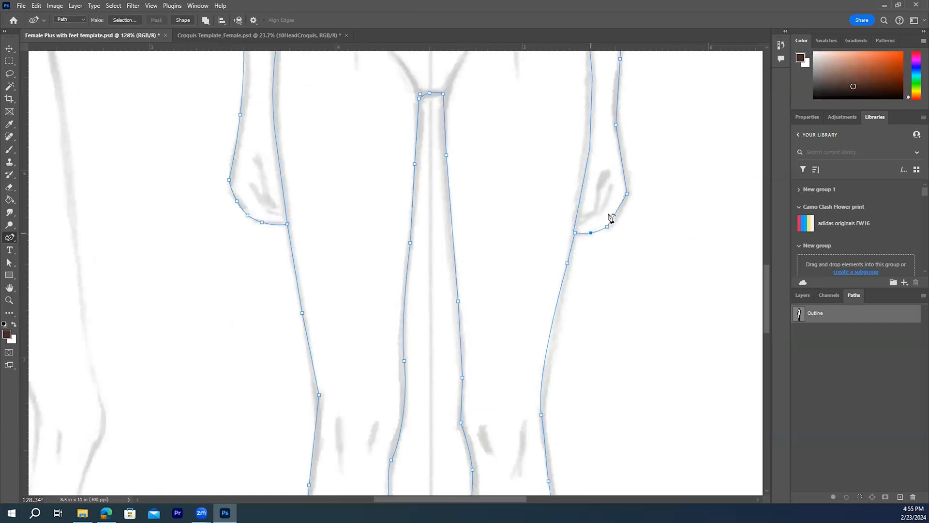
pyautogui.scroll(10, 621, 212)
pyautogui.click(615, 238)
pyautogui.scroll(4, 635, 237)
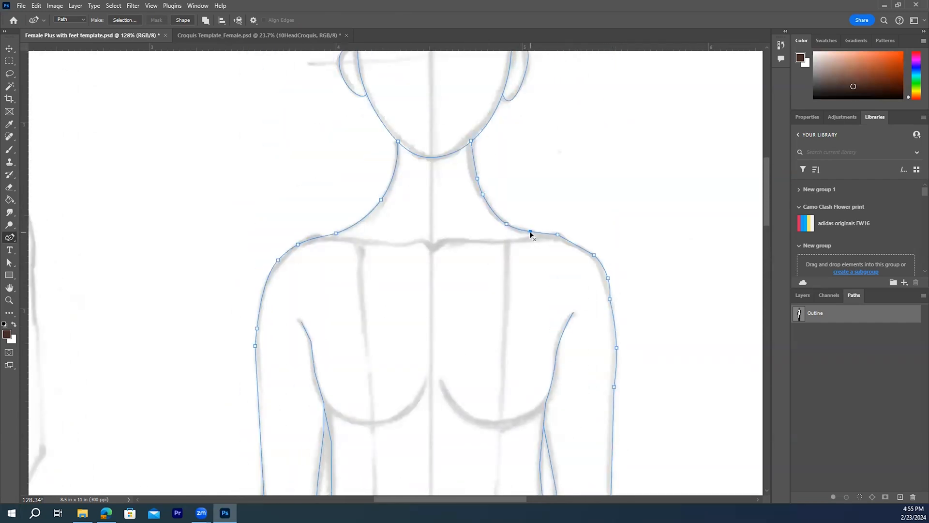
# Deselect the Outline path and zoom out to about 45% to view the sketched figures without it.
pyautogui.scroll(4, 532, 234)
pyautogui.scroll(3, 538, 238)
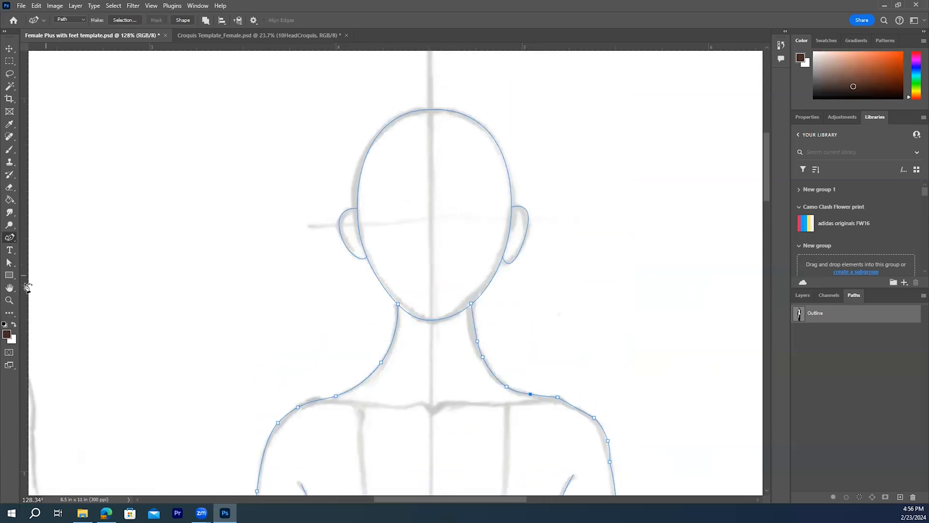
pyautogui.click(858, 337)
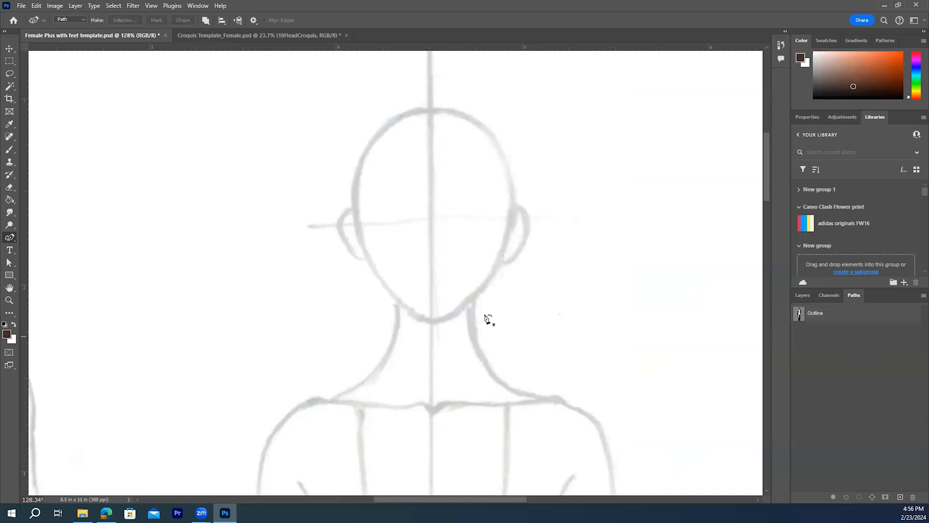
pyautogui.click(9, 300)
pyautogui.moveTo(392, 376); pyautogui.dragTo(413, 352)
pyautogui.scroll(-8, 419, 352)
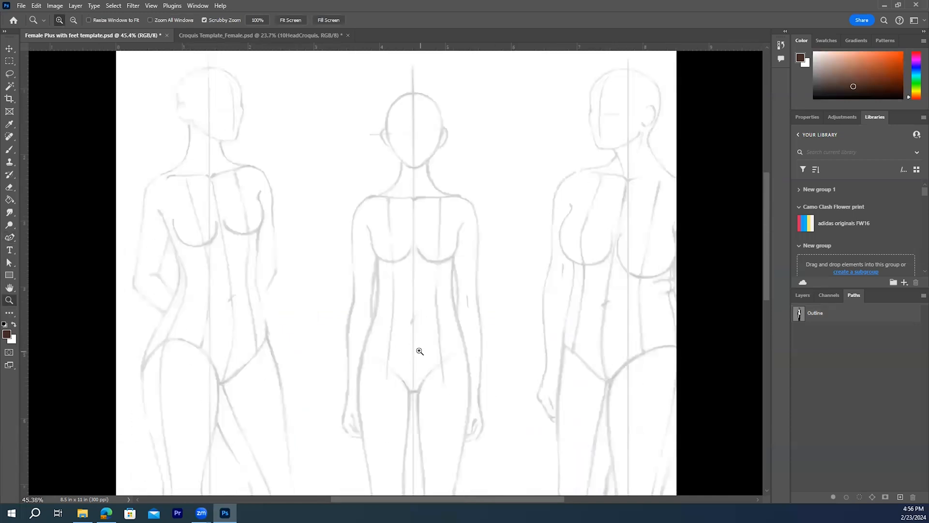
pyautogui.scroll(-2, 419, 352)
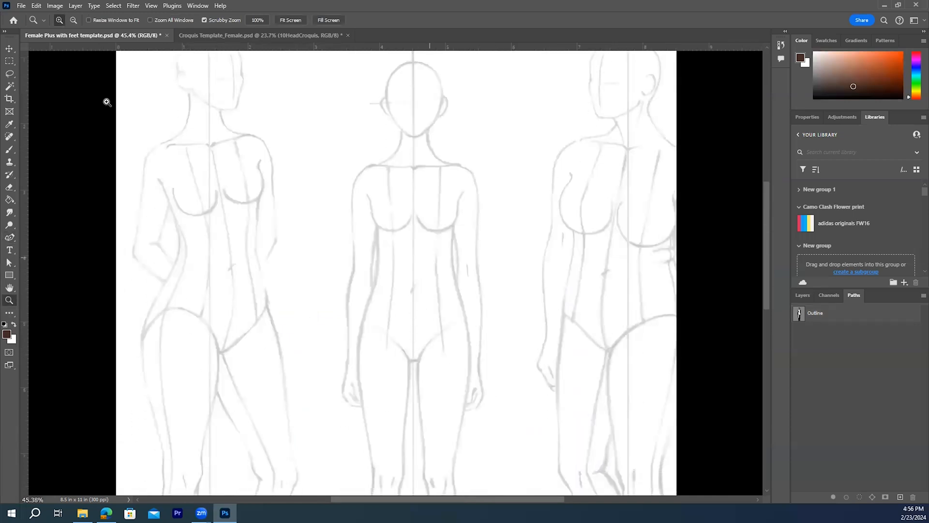
# Display the Outline path again and check the middle figure's contour against the sketch from head to lower legs.
pyautogui.click(9, 50)
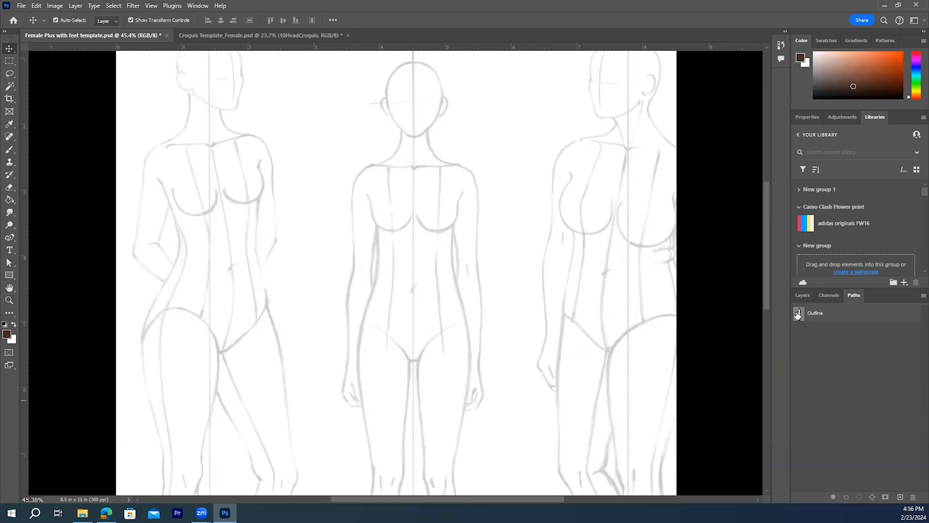
pyautogui.doubleClick(833, 318)
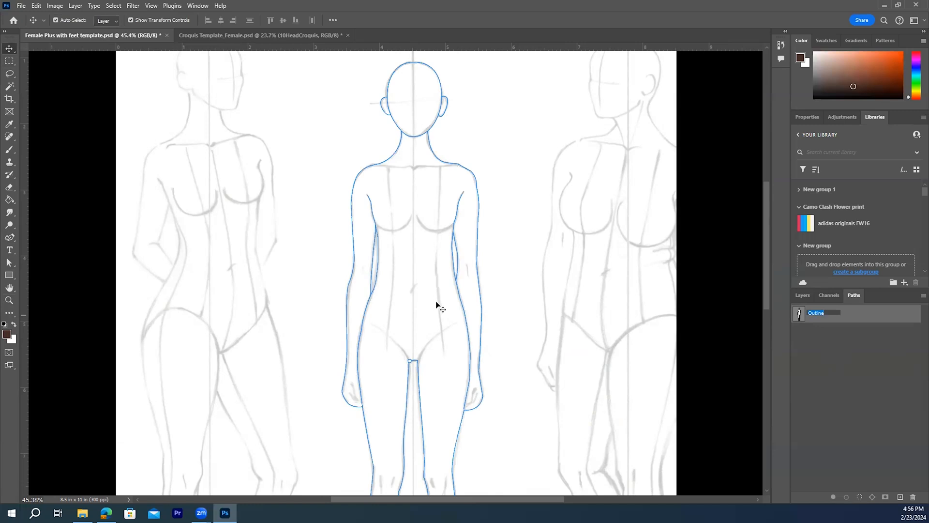
pyautogui.click(855, 353)
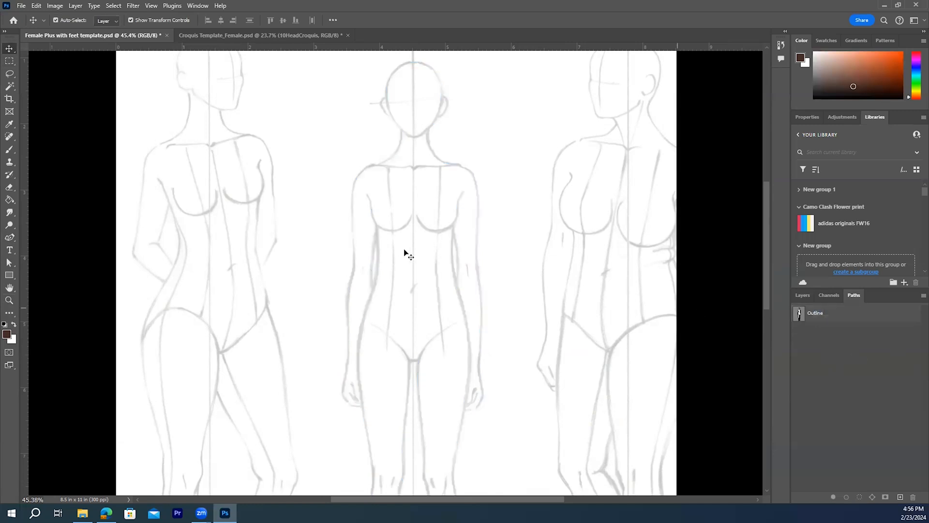
pyautogui.click(837, 321)
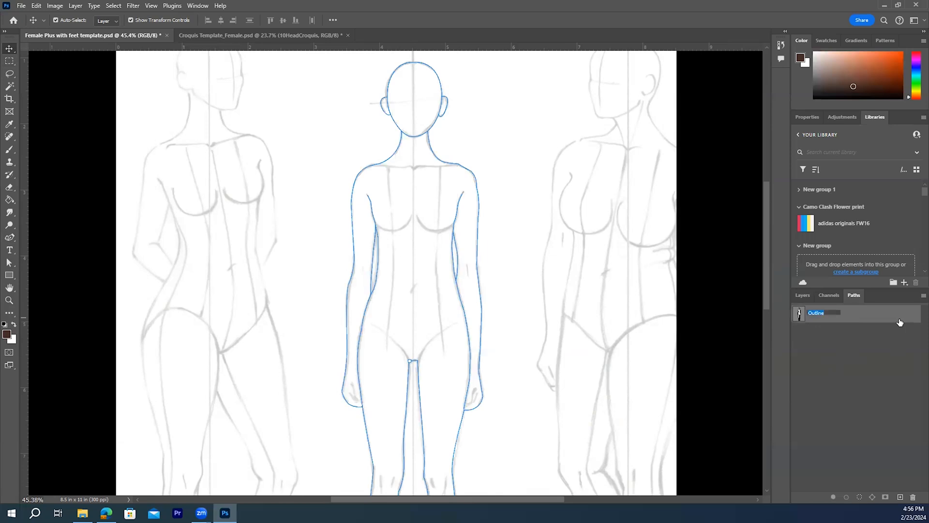
pyautogui.scroll(2, 476, 249)
pyautogui.scroll(-5, 477, 248)
pyautogui.scroll(-5, 477, 249)
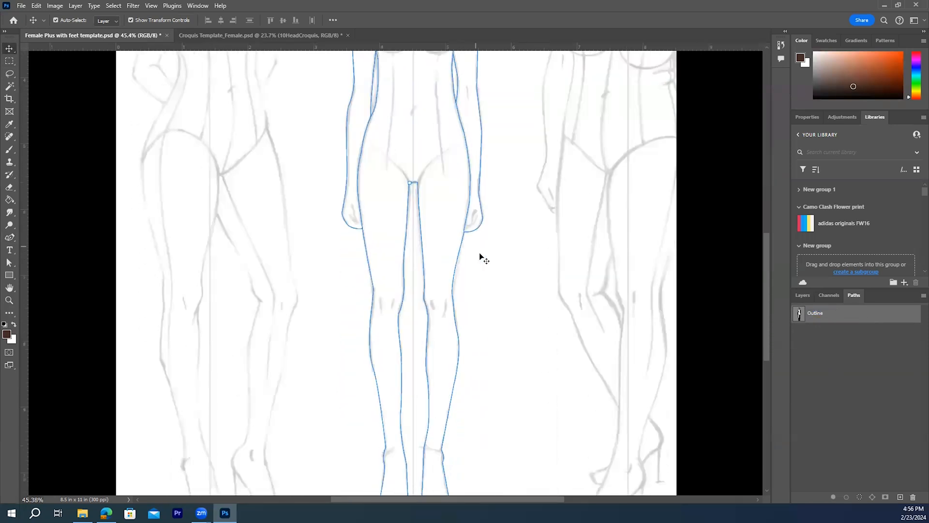
pyautogui.scroll(10, 482, 267)
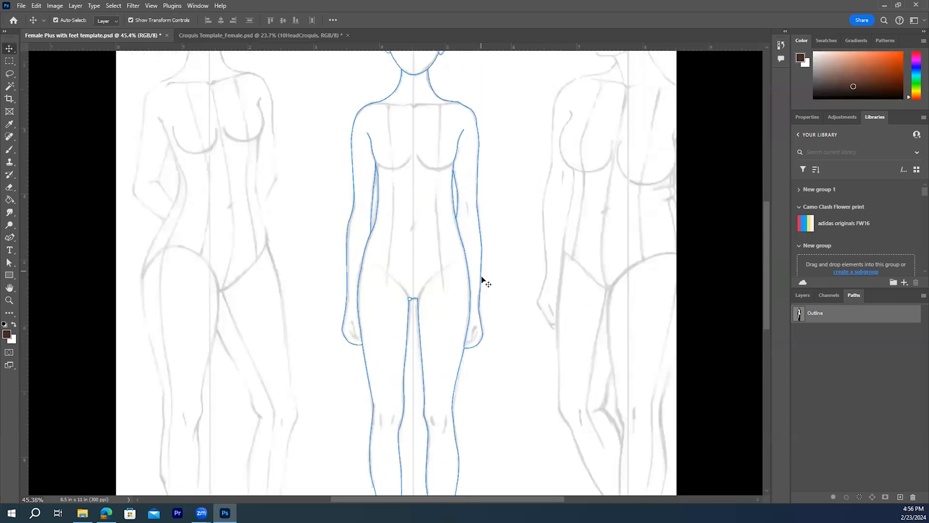
pyautogui.scroll(1, 488, 281)
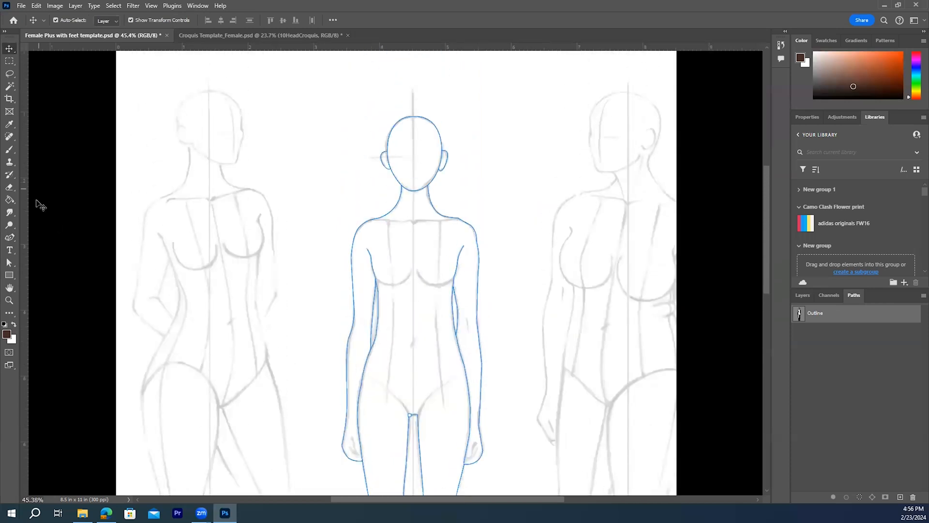
# Set up the Brush tool with the Hard Round brush from General Brushes at a size of 6 px.
pyautogui.click(9, 153)
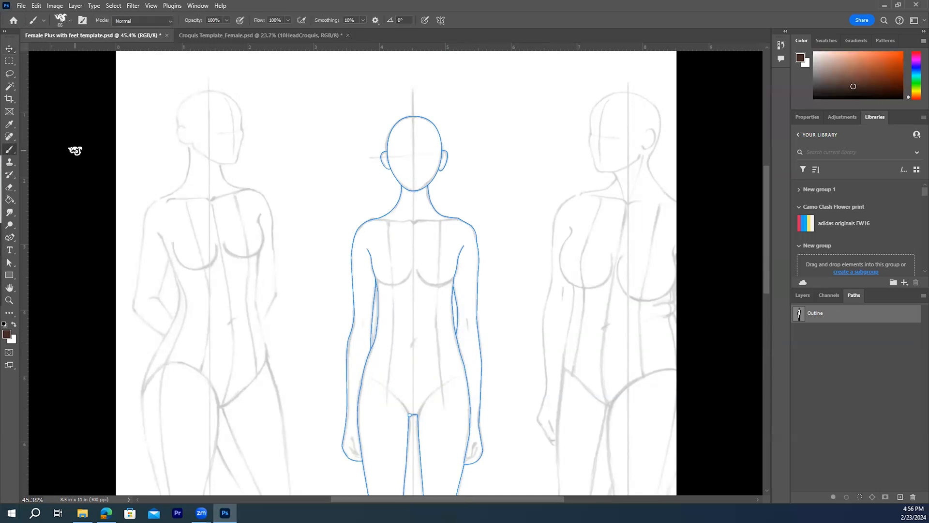
pyautogui.click(70, 20)
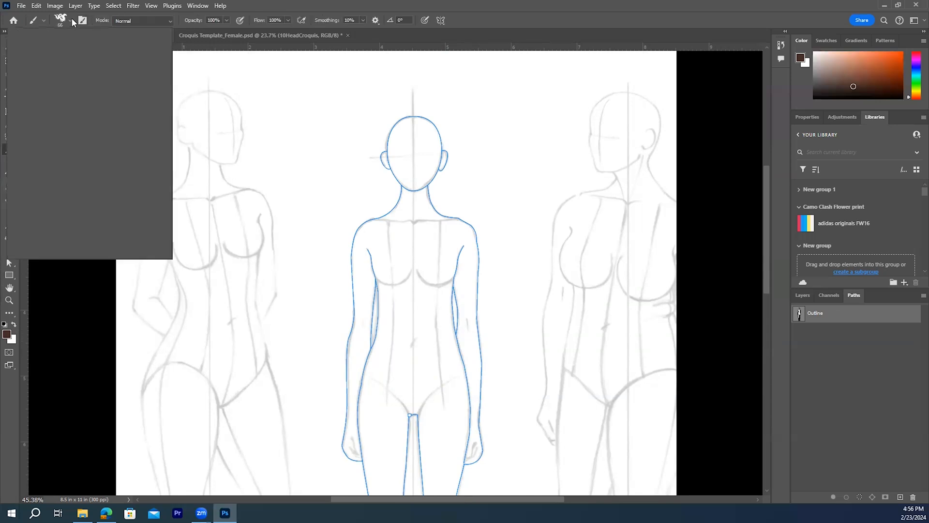
pyautogui.moveTo(144, 216); pyautogui.dragTo(145, 126)
pyautogui.click(79, 173)
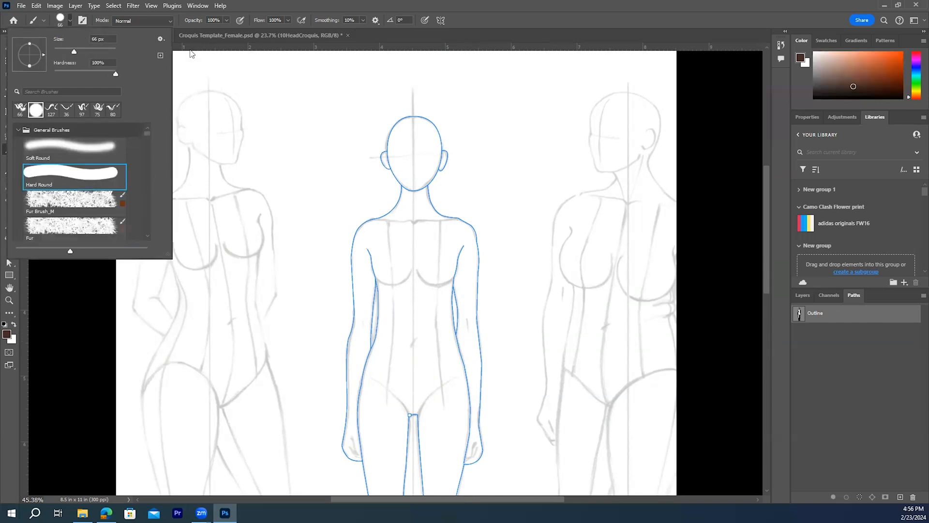
pyautogui.moveTo(74, 51); pyautogui.dragTo(57, 54)
pyautogui.click(378, 38)
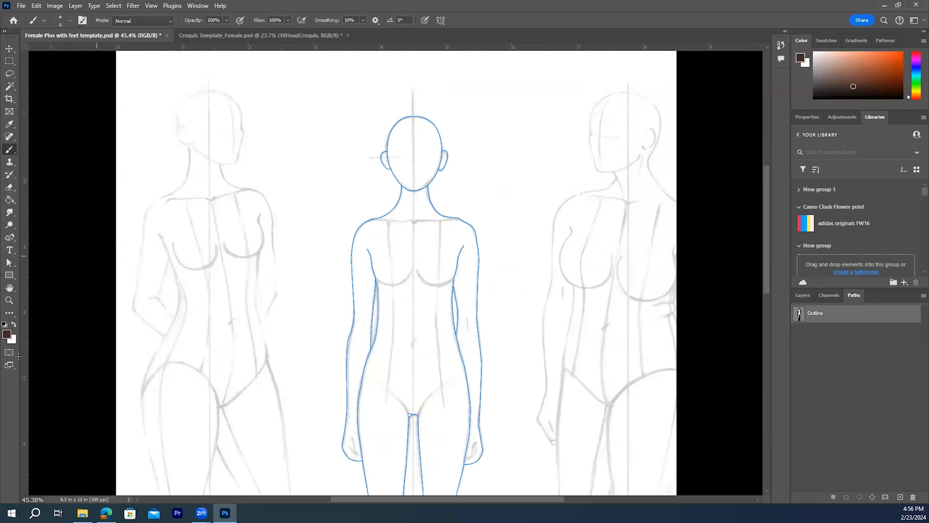
# Set the foreground color to hex b36452, return to the Brush tool and review its preset settings.
pyautogui.click(7, 334)
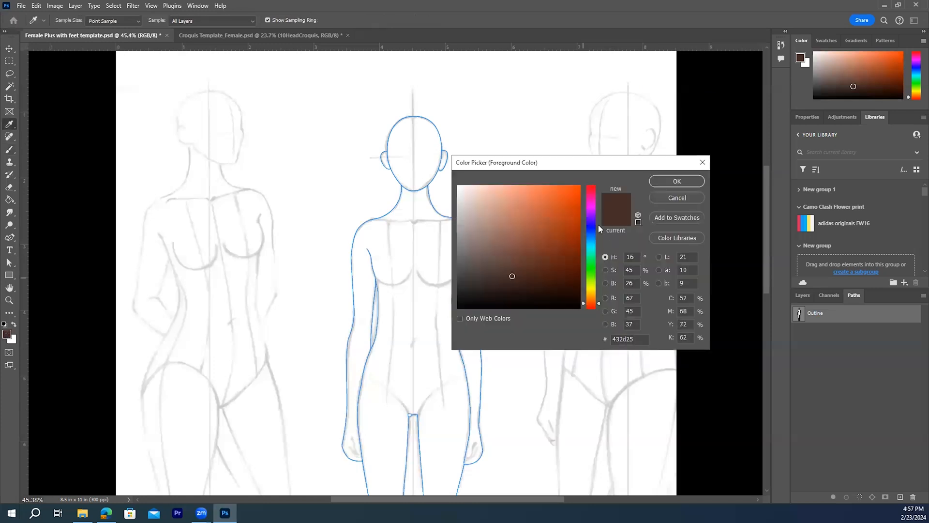
pyautogui.doubleClick(629, 339)
pyautogui.write('b')
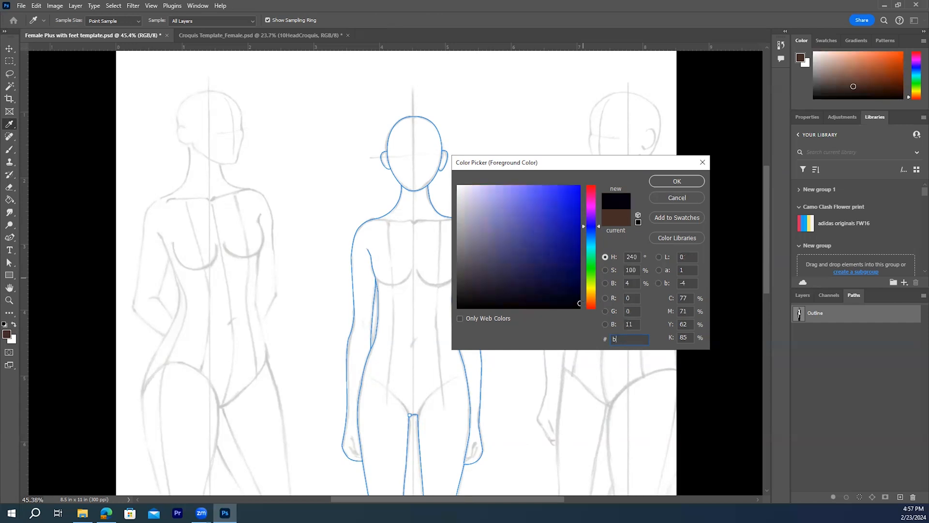
pyautogui.write('36')
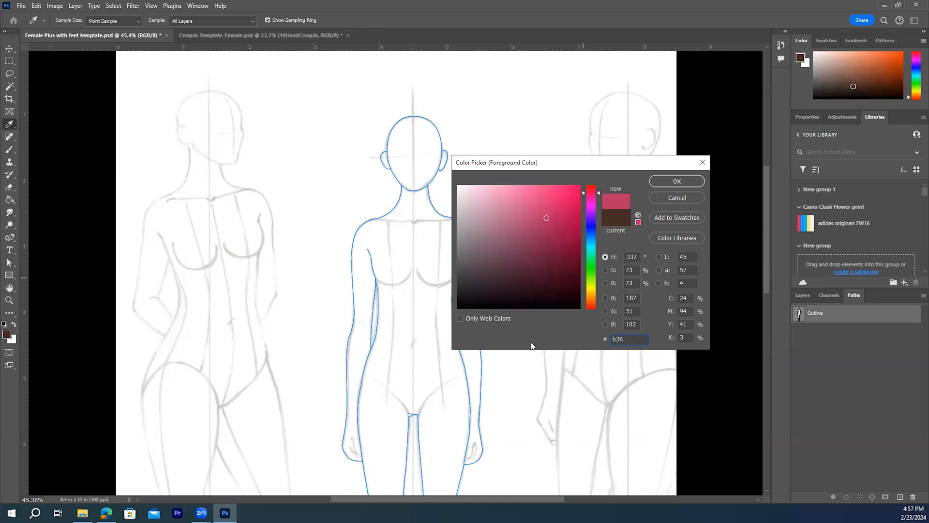
pyautogui.write('452')
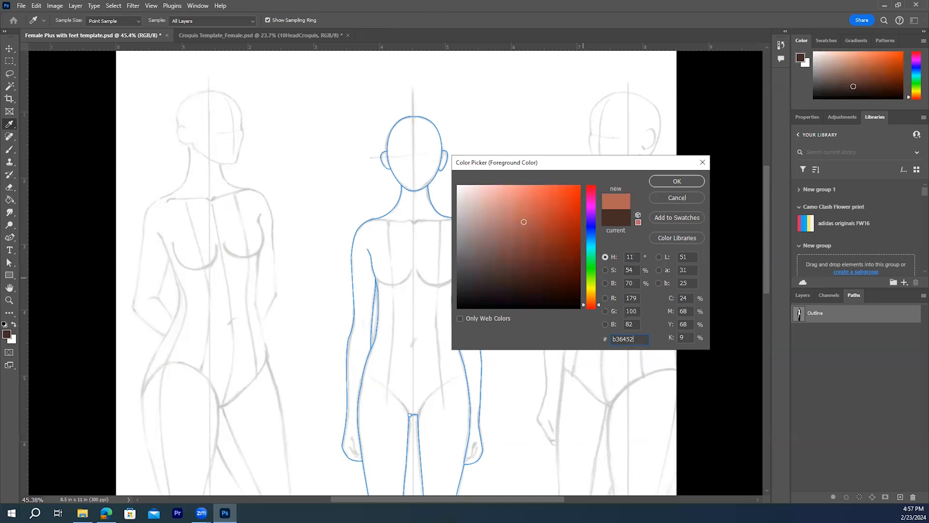
pyautogui.click(666, 180)
pyautogui.press('b')
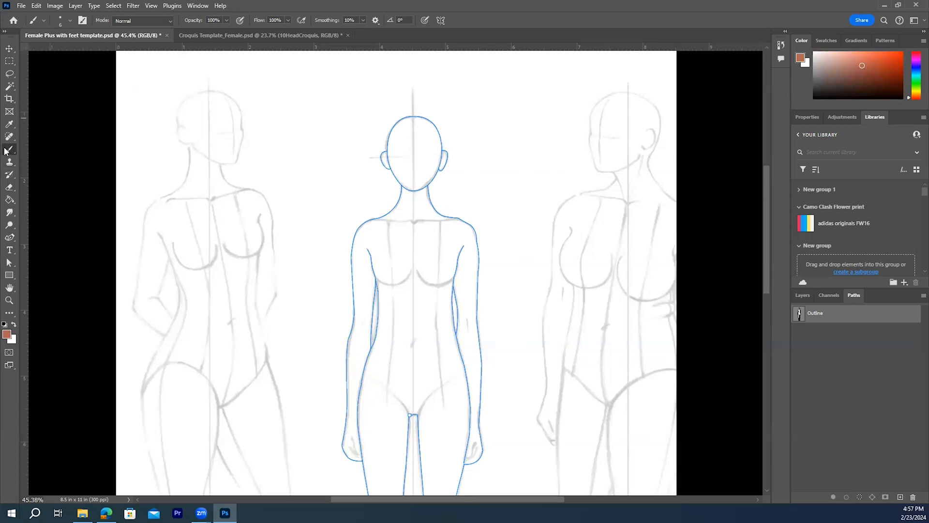
pyautogui.click(71, 22)
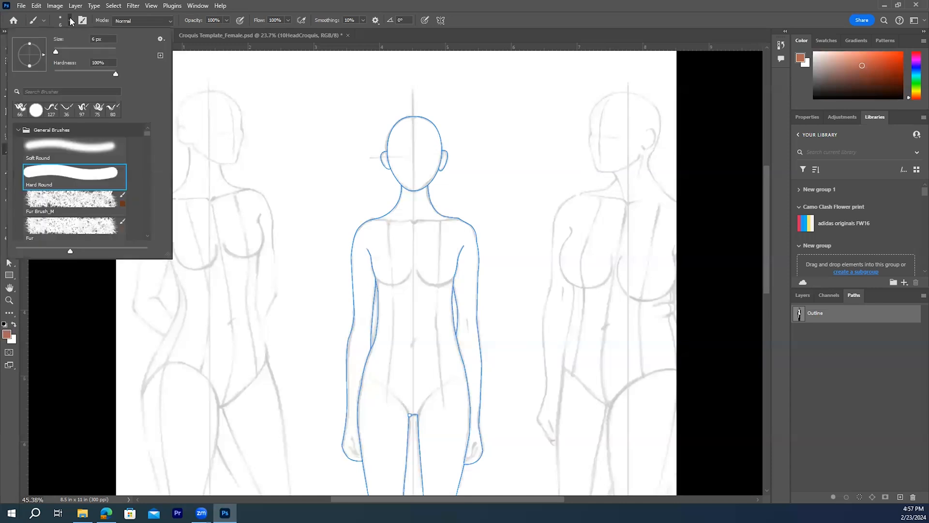
pyautogui.click(70, 20)
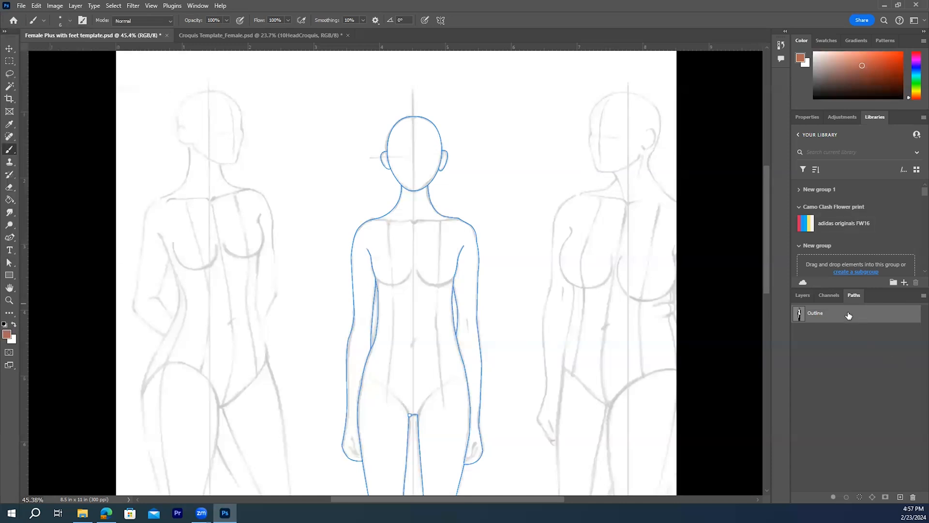
# Make the Outline layer active, leaving its layer style options unchanged.
pyautogui.click(801, 298)
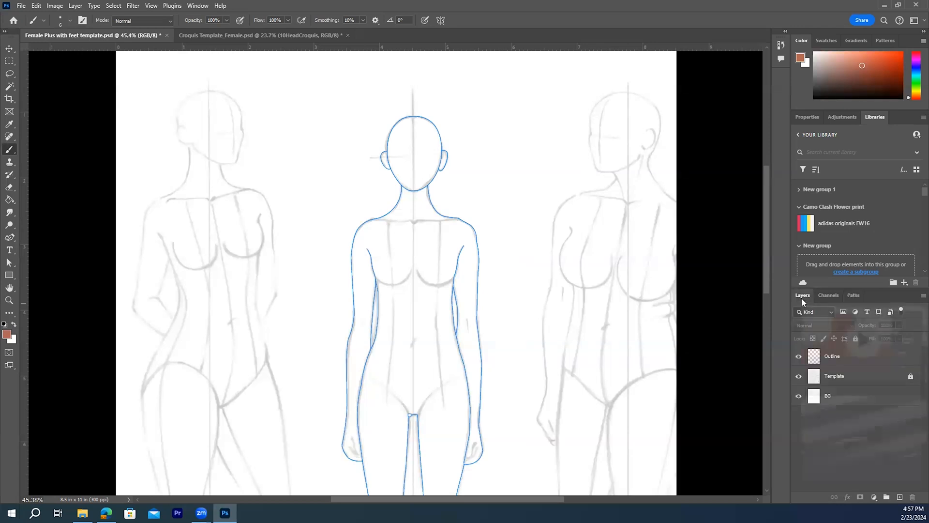
pyautogui.click(848, 360)
pyautogui.doubleClick(847, 359)
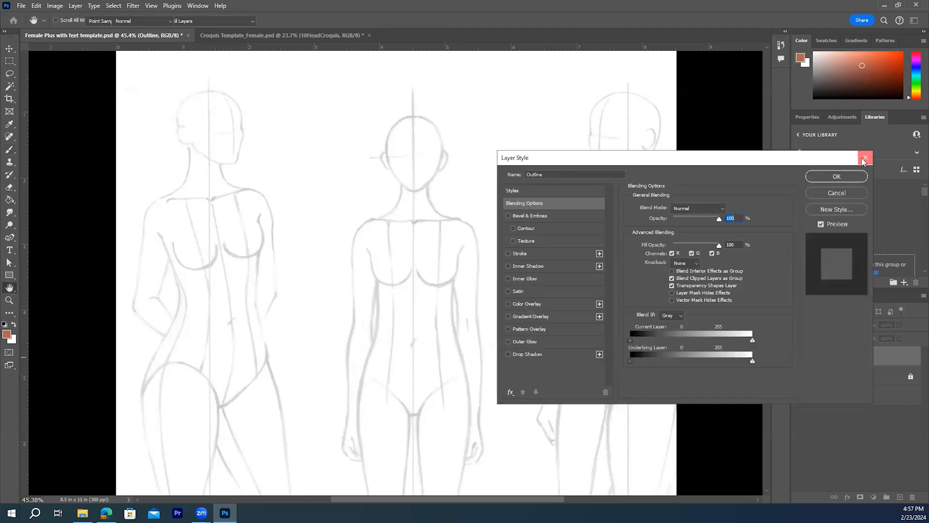
pyautogui.click(865, 159)
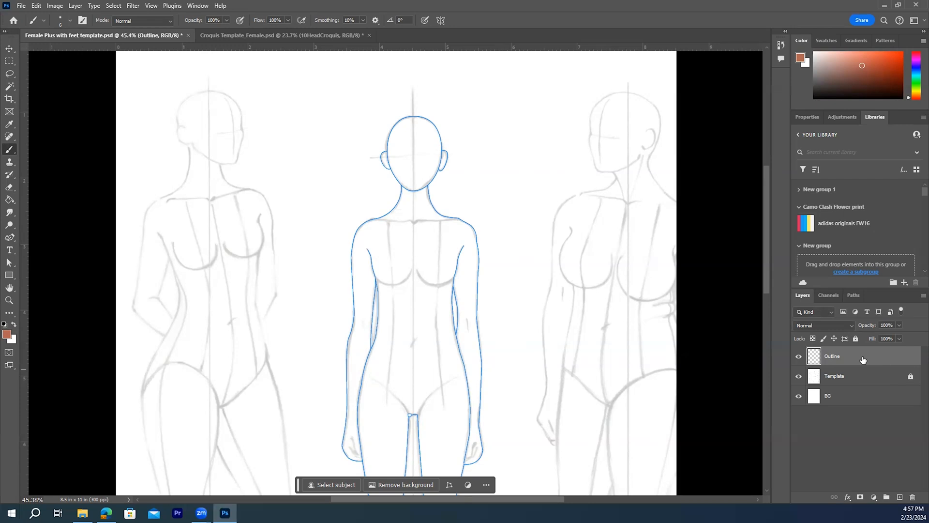
# Stroke the Outline path with the 6 px brush on the Outline layer and check the line along the figure.
pyautogui.click(853, 295)
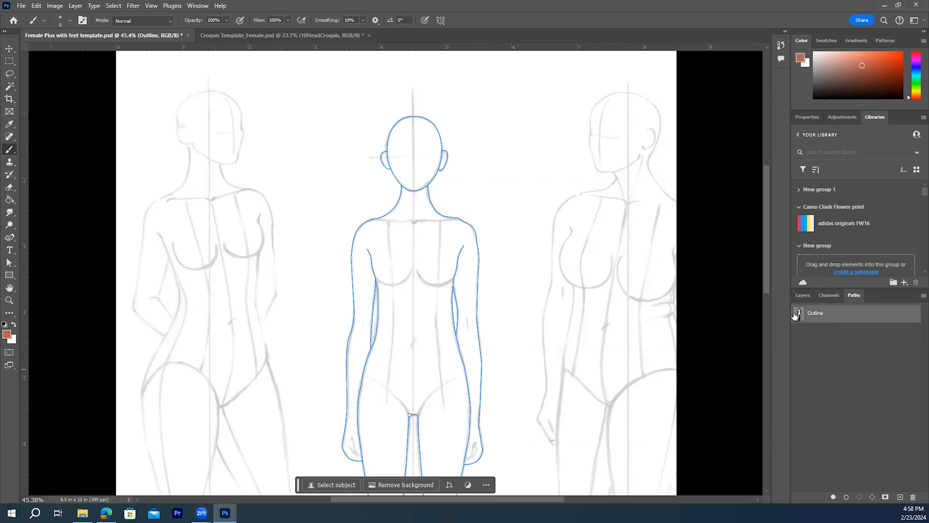
pyautogui.click(846, 497)
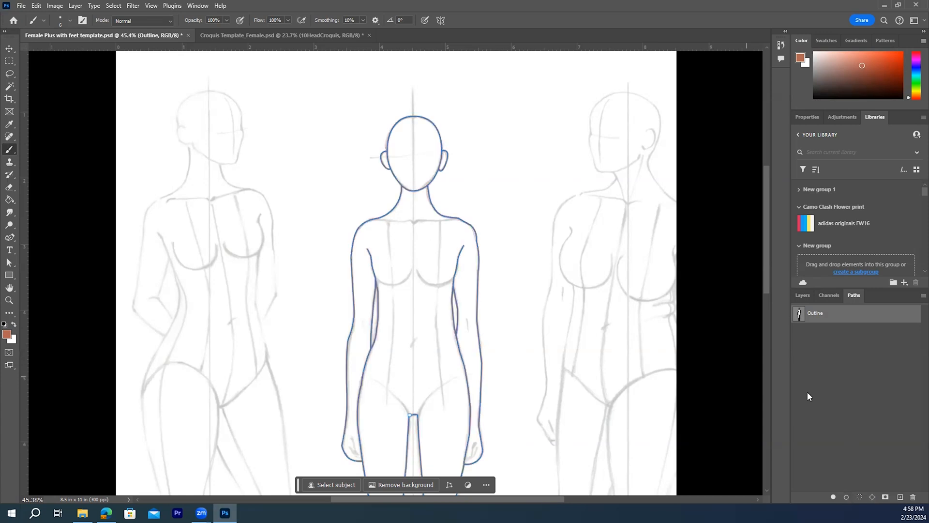
pyautogui.scroll(-10, 422, 304)
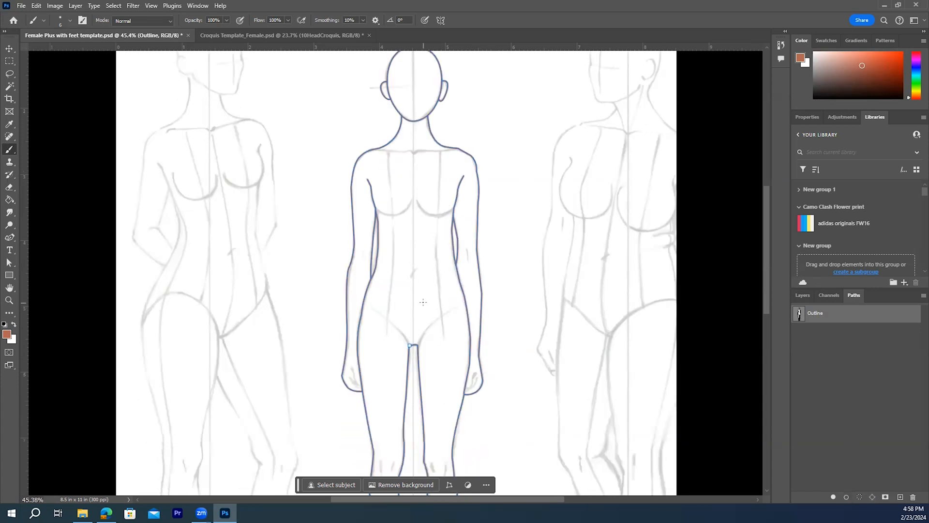
pyautogui.scroll(5, 422, 298)
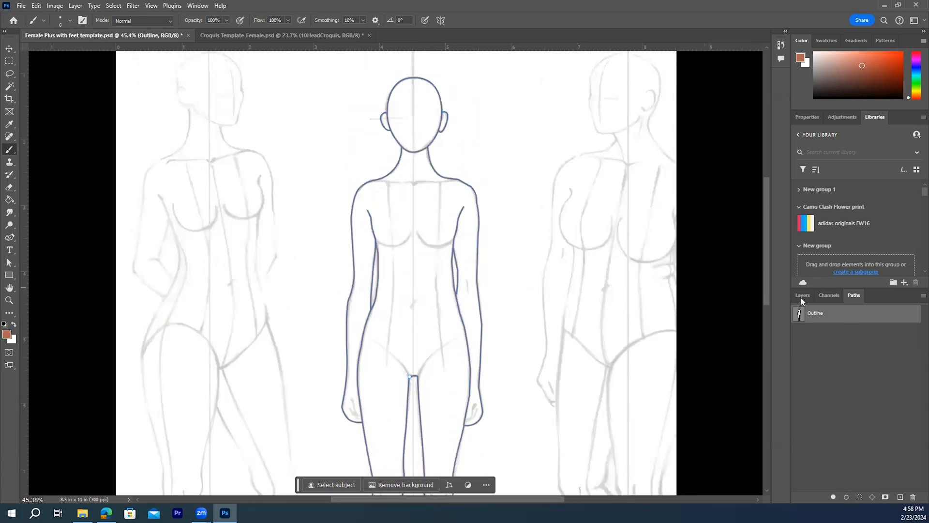
# Add a new layer above the Outline layer and name it Fill color.
pyautogui.click(801, 295)
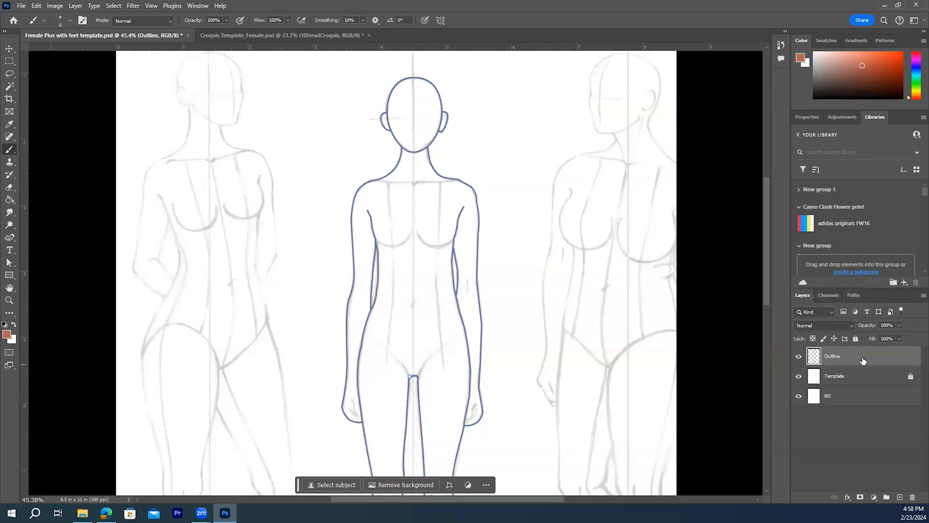
pyautogui.click(900, 498)
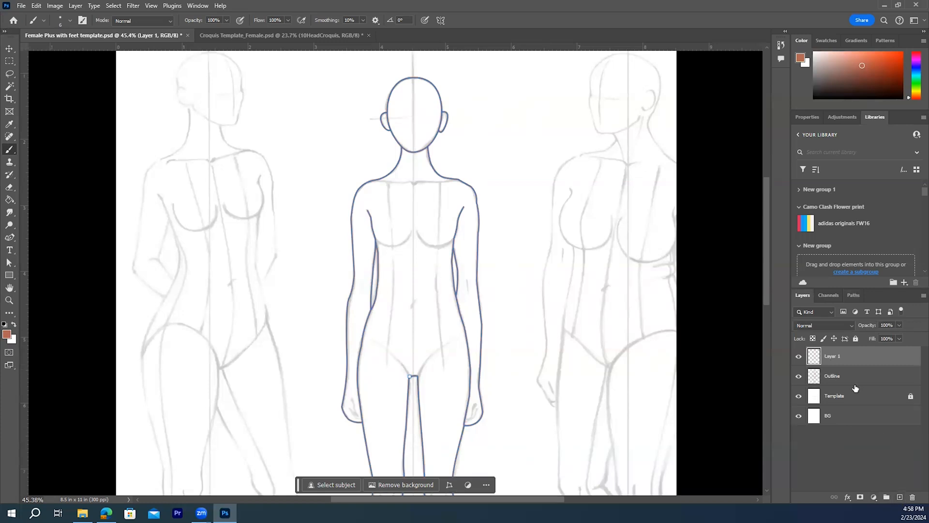
pyautogui.doubleClick(834, 356)
pyautogui.write('F')
pyautogui.click(855, 451)
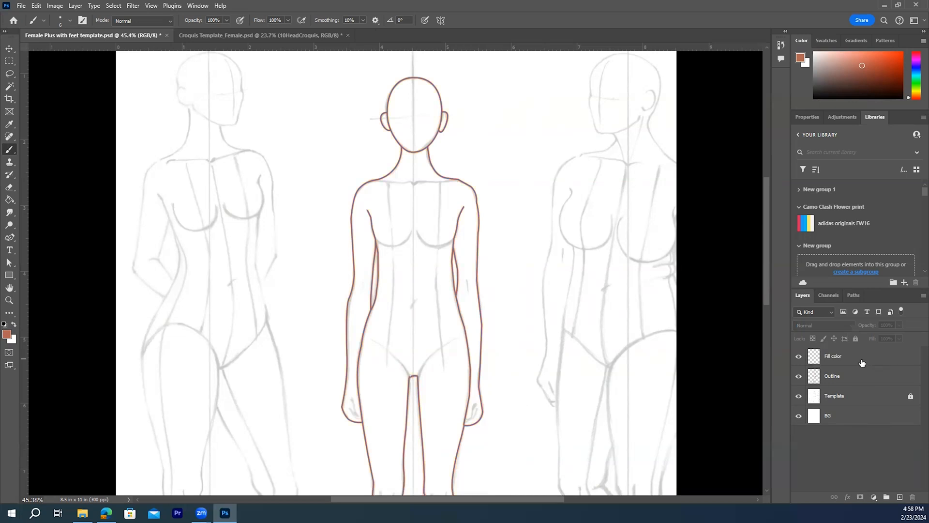
# Make the Fill color layer active, display the Outline path and set the foreground color to hex ebb797.
pyautogui.click(810, 355)
pyautogui.doubleClick(854, 296)
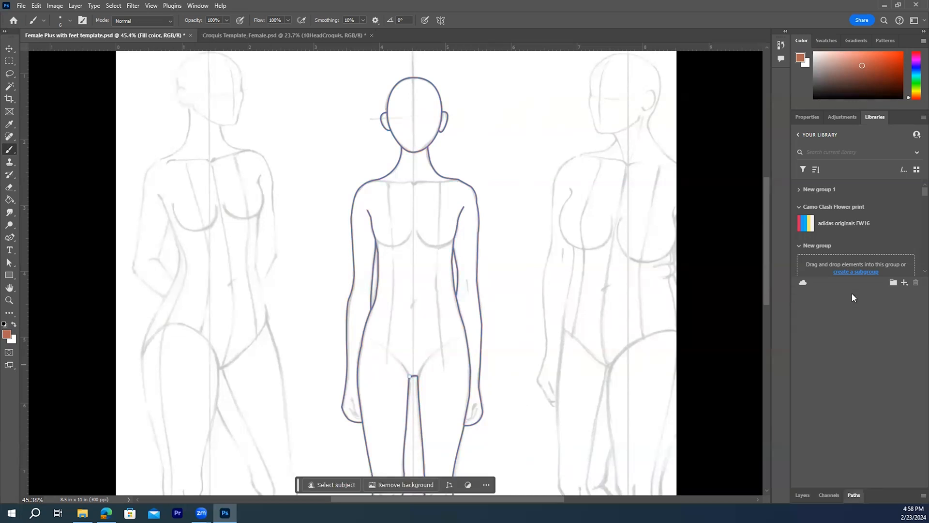
pyautogui.click(854, 496)
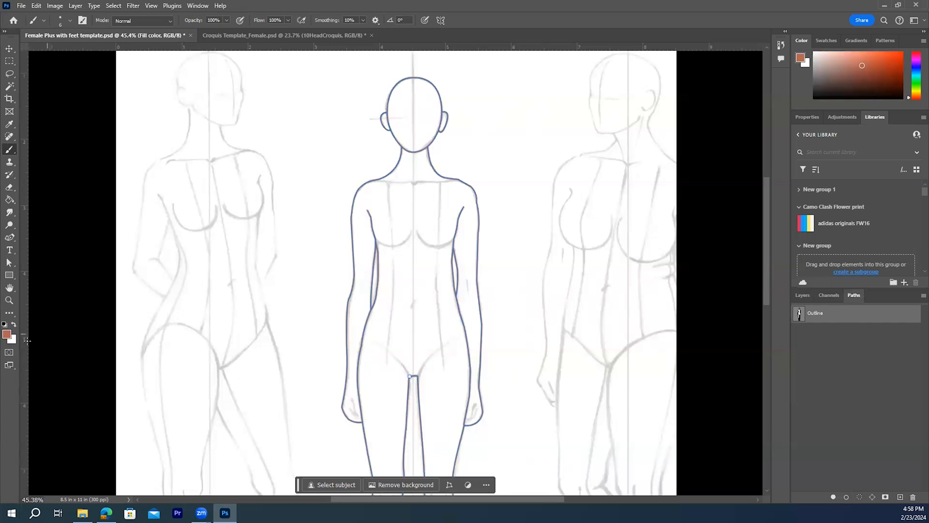
pyautogui.click(7, 334)
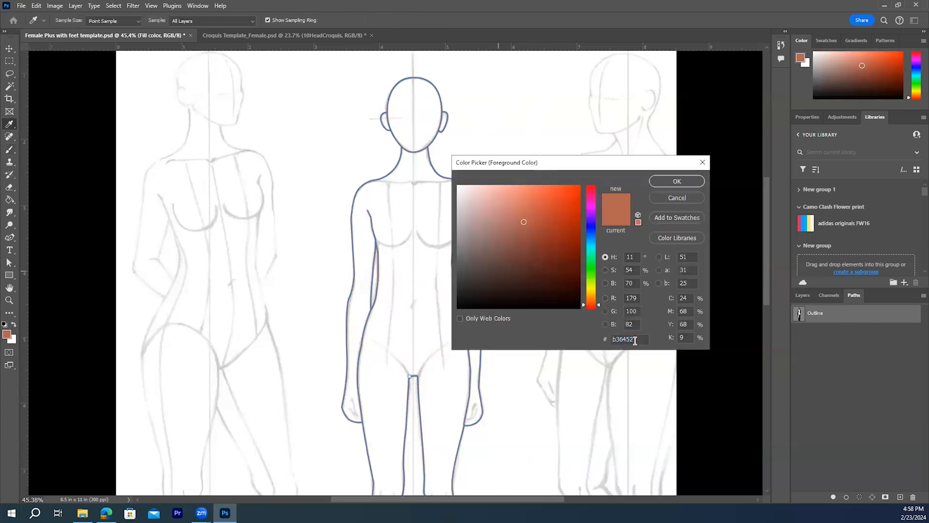
pyautogui.doubleClick(629, 340)
pyautogui.write('ebb')
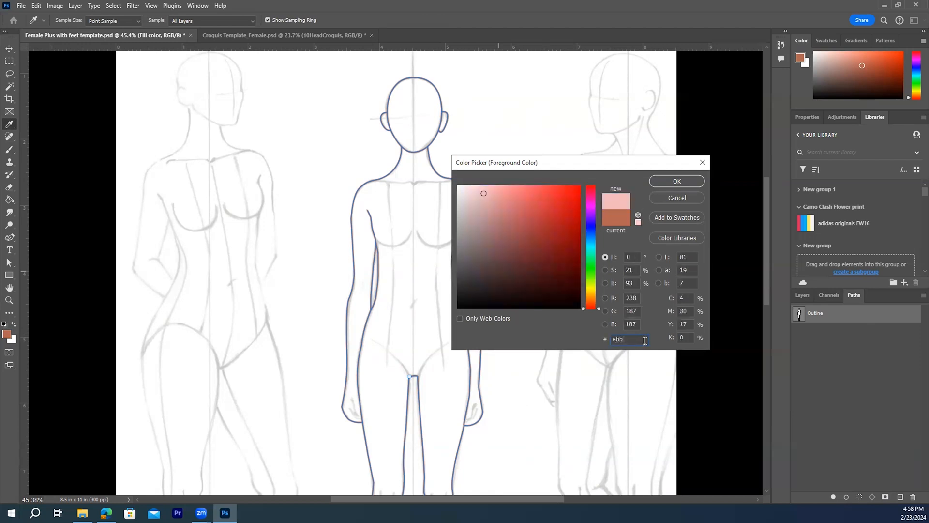
pyautogui.write('797')
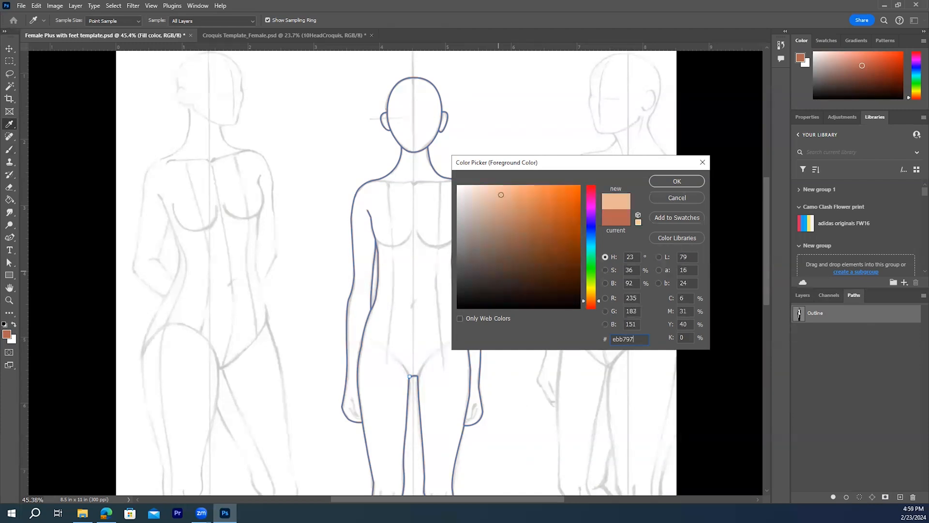
pyautogui.click(667, 181)
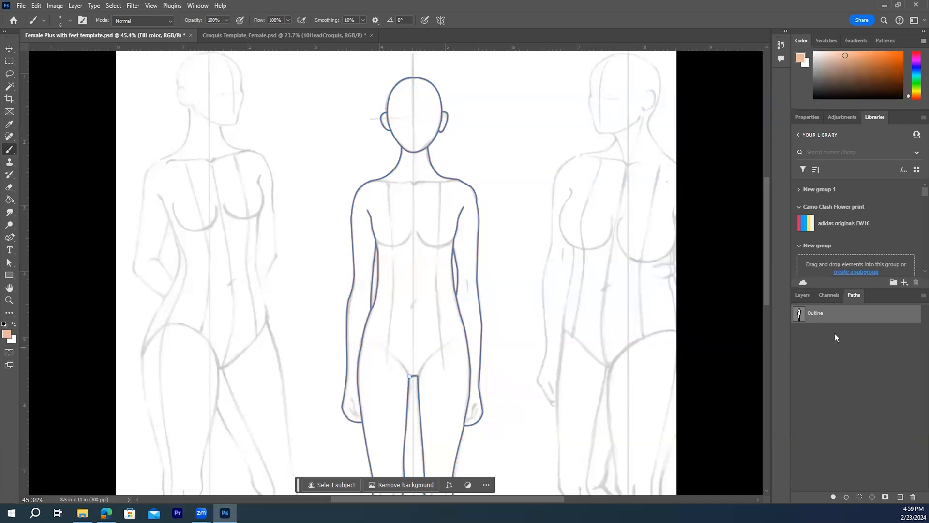
# Fill the Outline path with the foreground color on the Fill color layer and check the figure down to the feet.
pyautogui.click(801, 296)
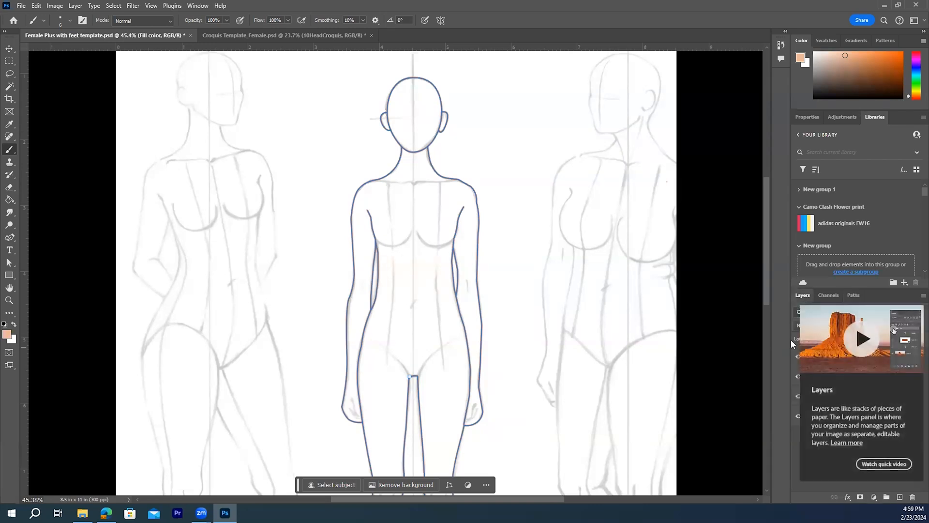
pyautogui.doubleClick(853, 296)
pyautogui.click(854, 495)
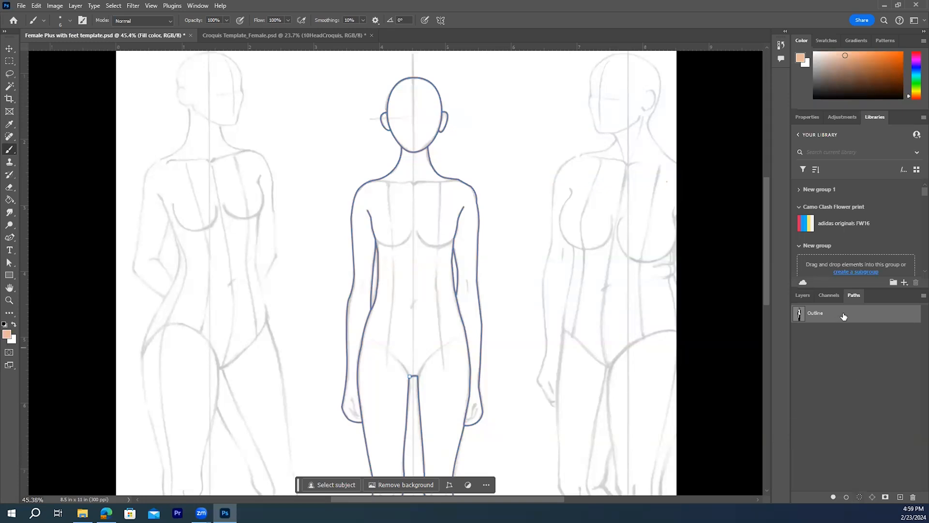
pyautogui.click(831, 498)
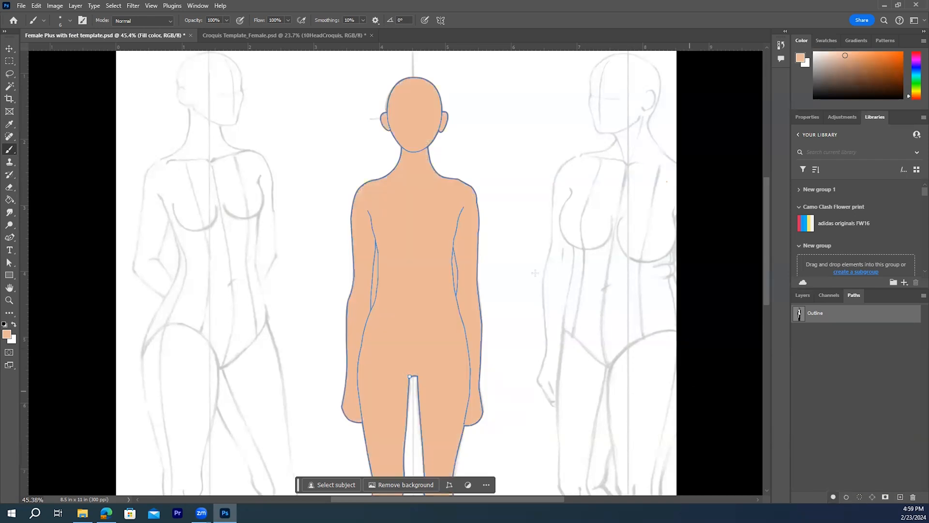
pyautogui.scroll(-5, 535, 272)
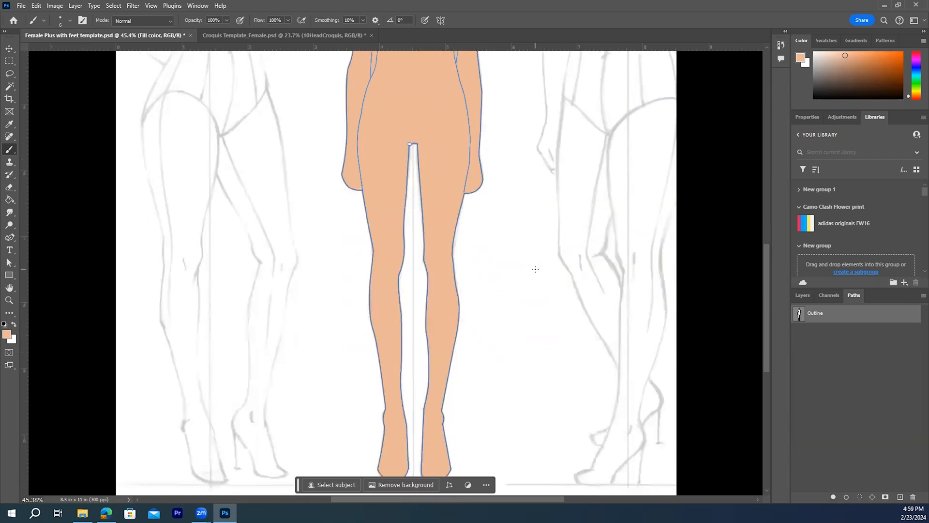
pyautogui.scroll(-2, 535, 269)
pyautogui.scroll(6, 535, 269)
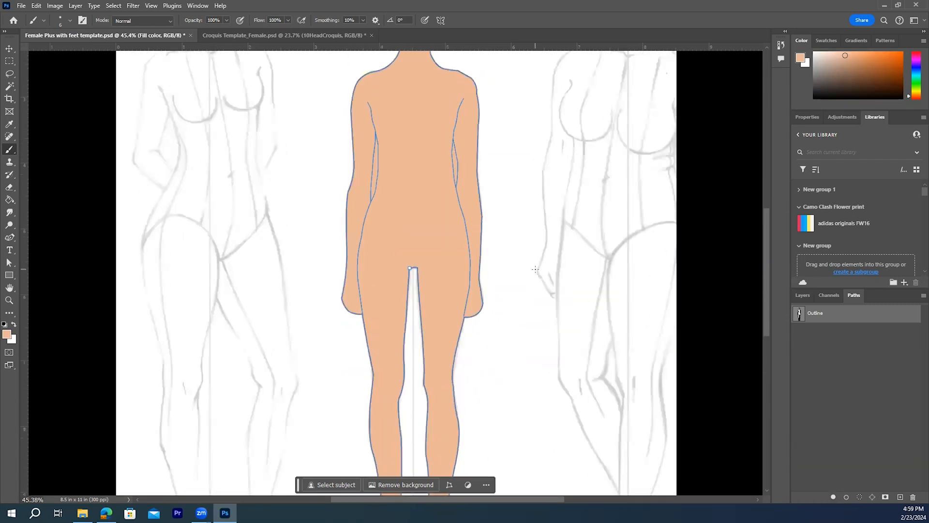
pyautogui.scroll(1, 646, 277)
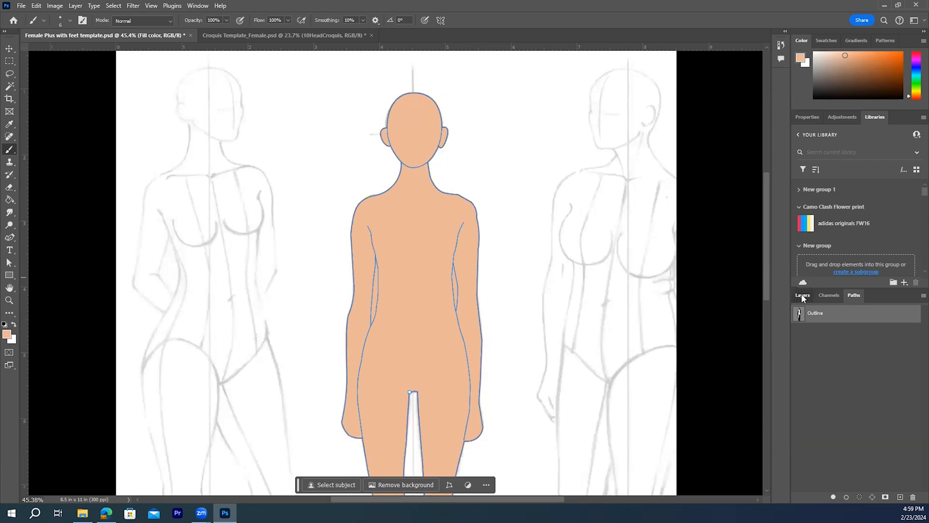
# Move the Outline layer above the Fill color layer in the layer stack.
pyautogui.click(802, 296)
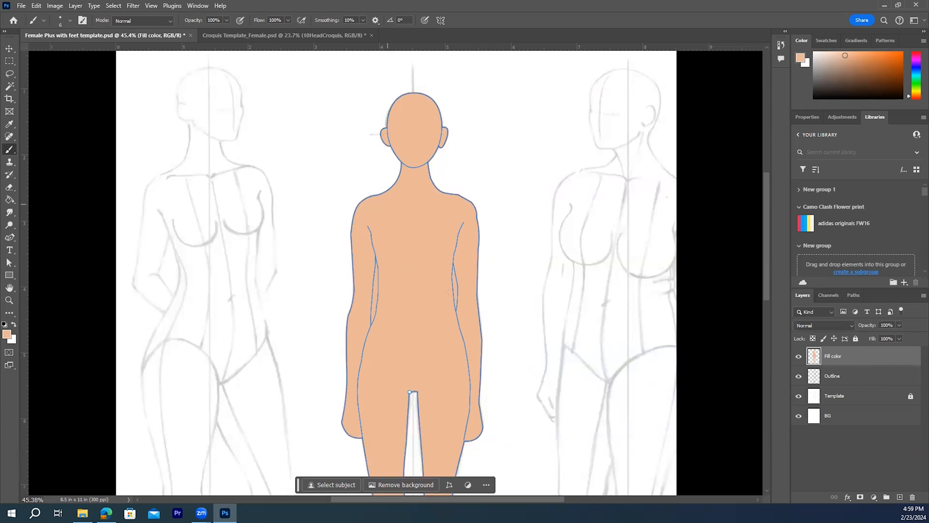
pyautogui.moveTo(851, 357)
pyautogui.mouseDown()
pyautogui.moveTo(849, 376)
pyautogui.moveTo(851, 358)
pyautogui.mouseUp()
pyautogui.click(849, 377)
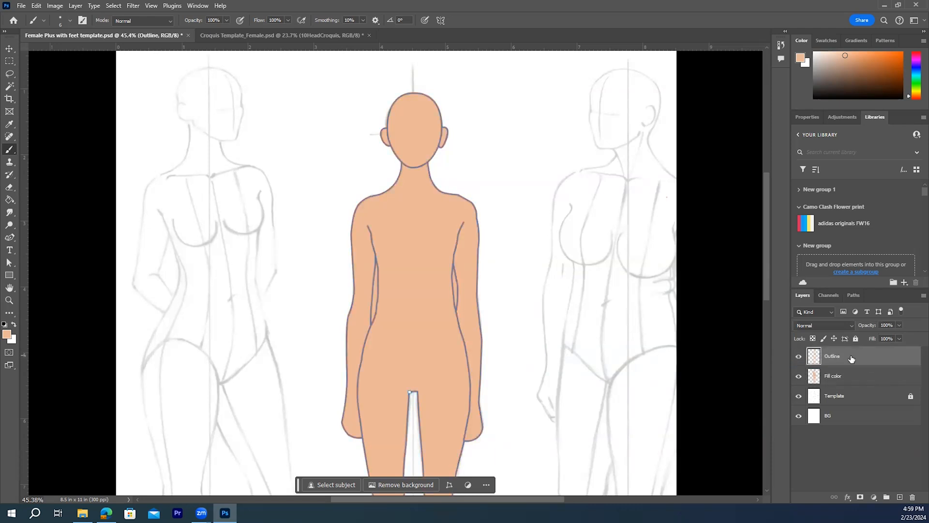
# Deselect the Outline path to hide it and check the brown outline over the skin fill.
pyautogui.click(852, 296)
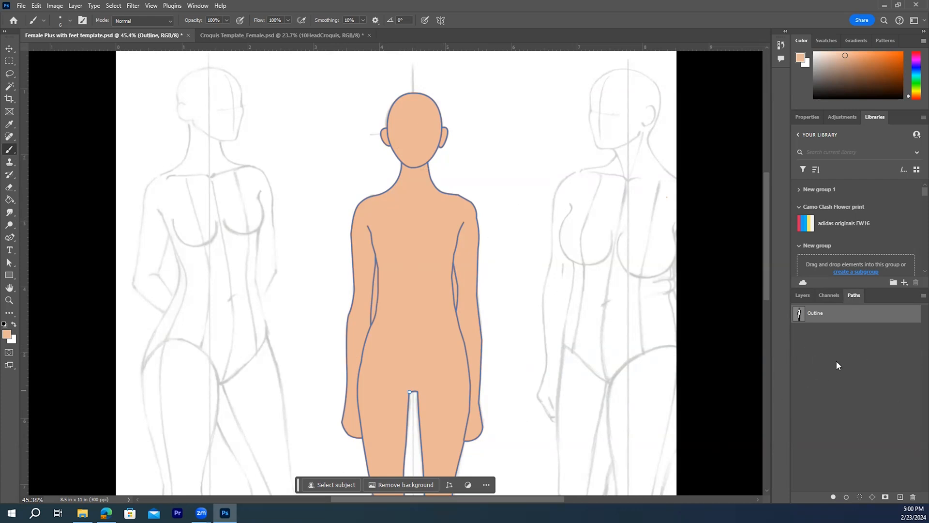
pyautogui.click(824, 361)
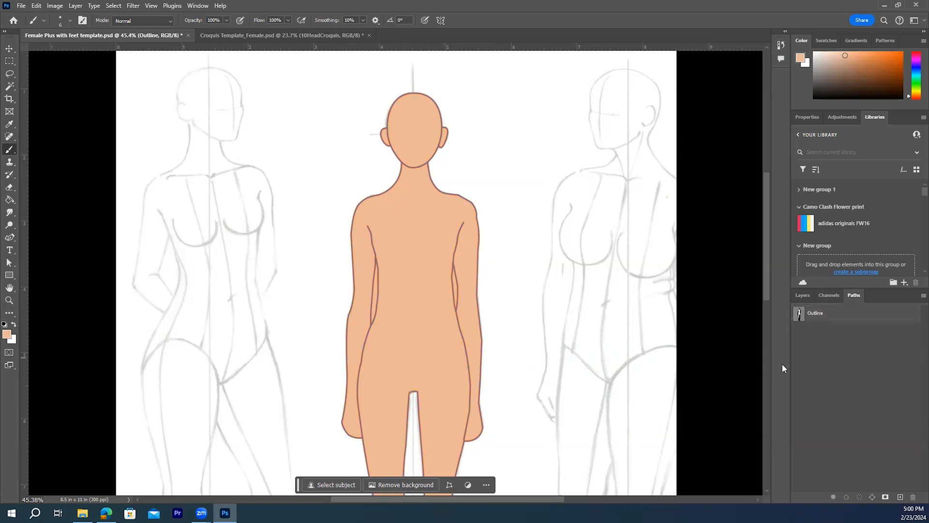
pyautogui.scroll(-5, 613, 211)
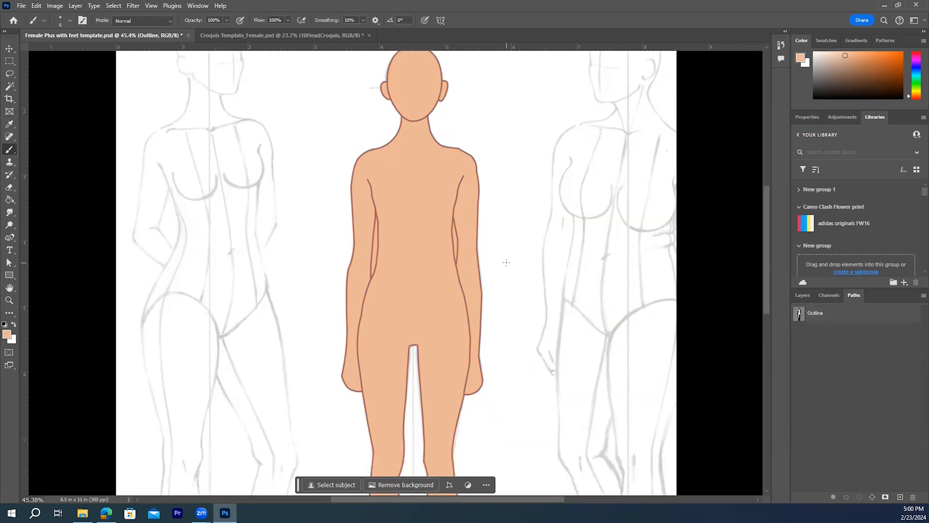
pyautogui.scroll(-5, 482, 242)
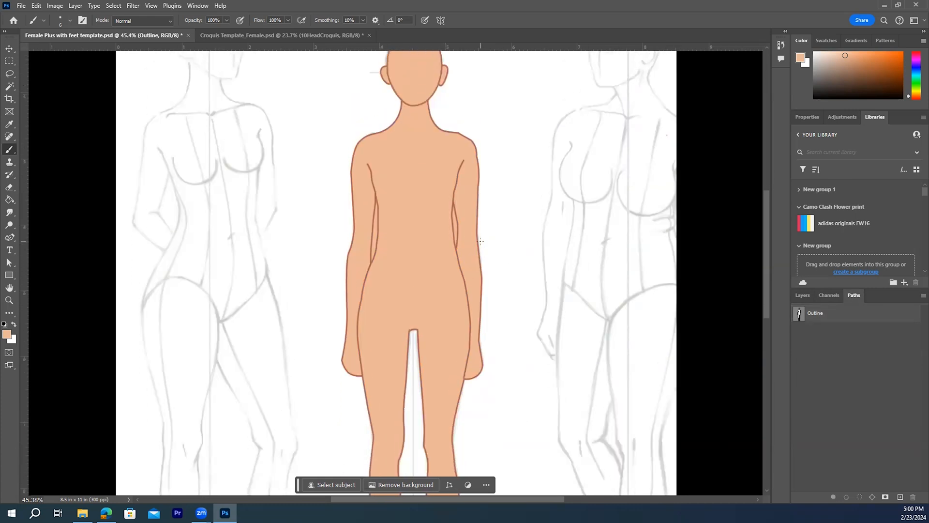
pyautogui.scroll(7, 480, 239)
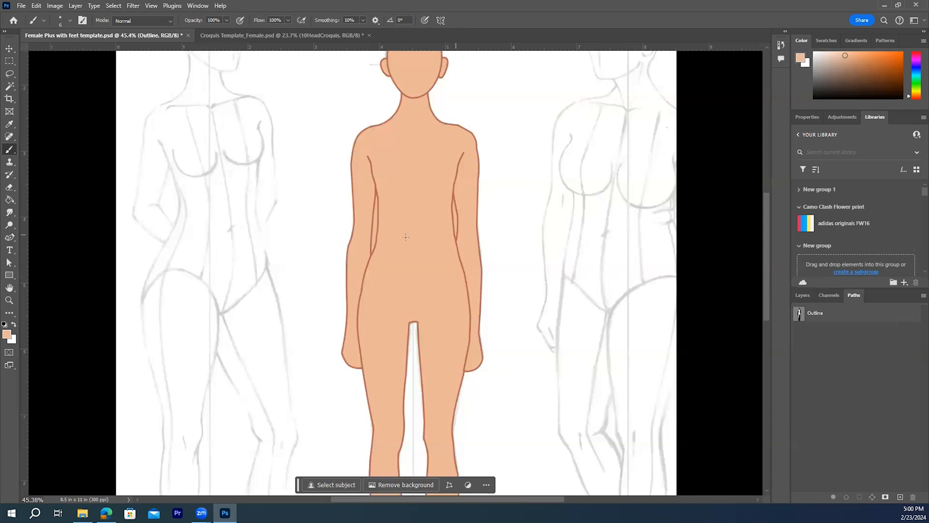
pyautogui.scroll(2, 484, 224)
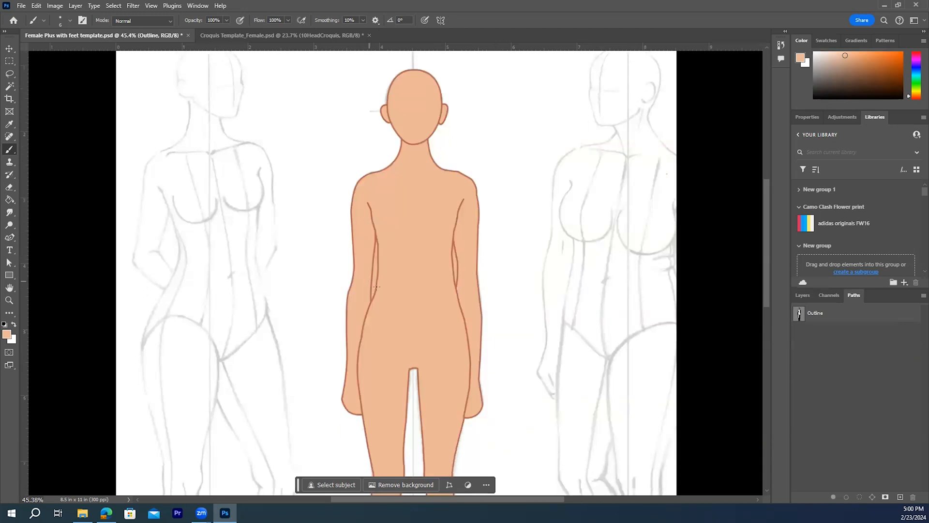
# Select the gap between the middle figure's left-hand arm and waist with the Magic Wand, clear it from the Fill color layer and deselect.
pyautogui.click(9, 300)
pyautogui.click(395, 267)
pyautogui.moveTo(399, 272); pyautogui.dragTo(369, 255)
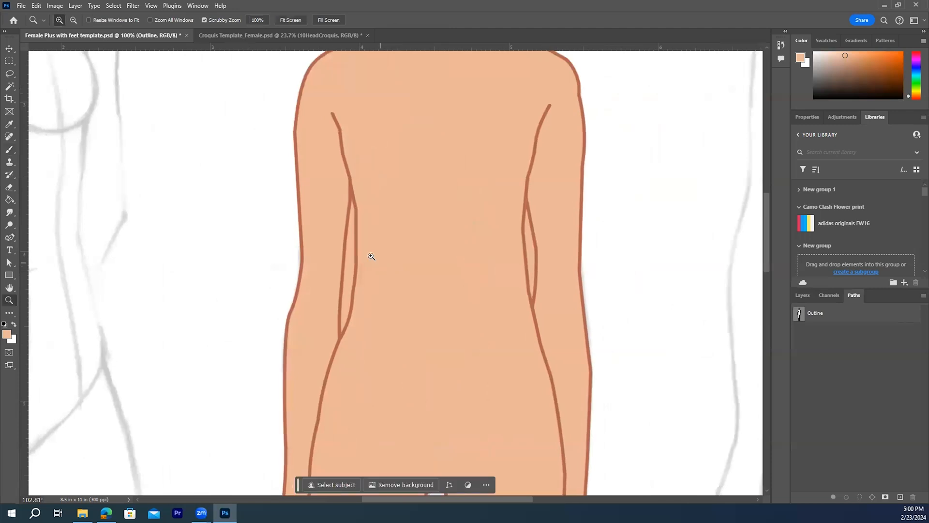
pyautogui.moveTo(431, 319); pyautogui.dragTo(409, 303)
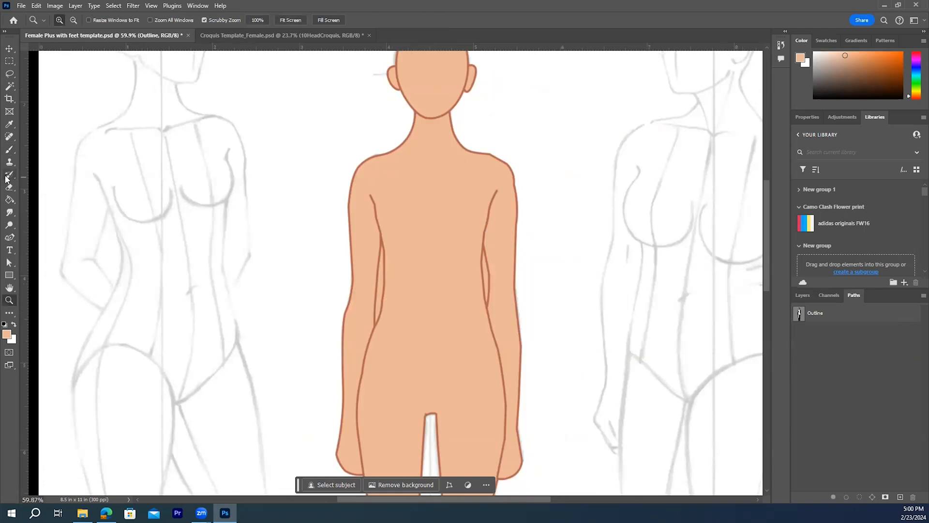
pyautogui.click(13, 86)
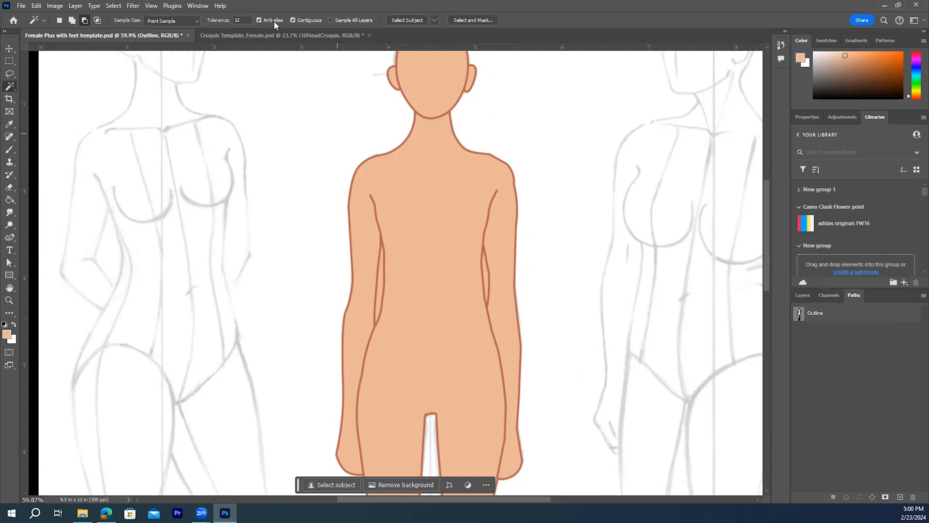
pyautogui.click(381, 283)
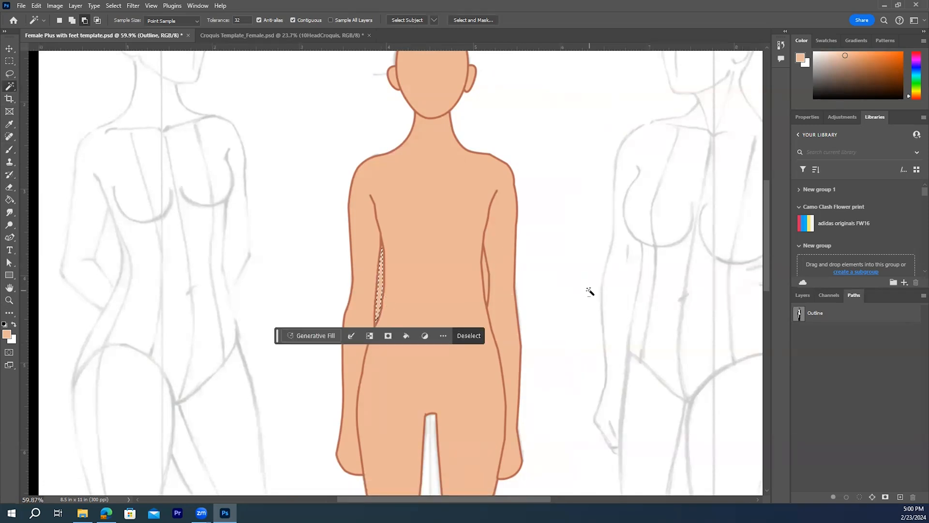
pyautogui.click(803, 296)
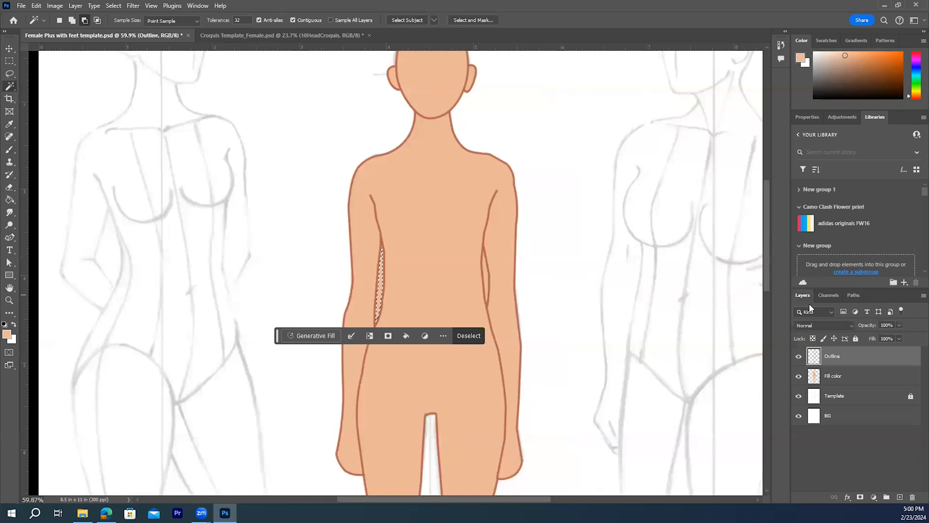
pyautogui.click(844, 376)
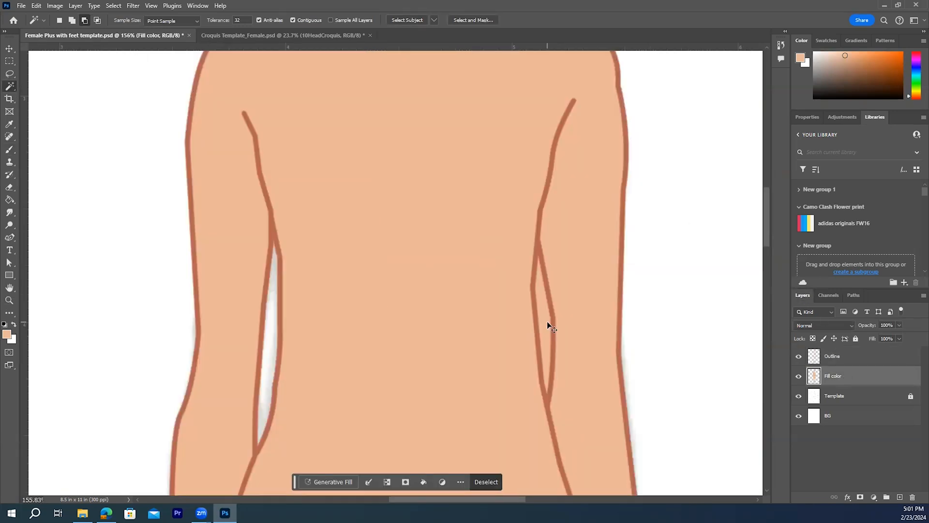
pyautogui.hotkey('ctrl', 'd')
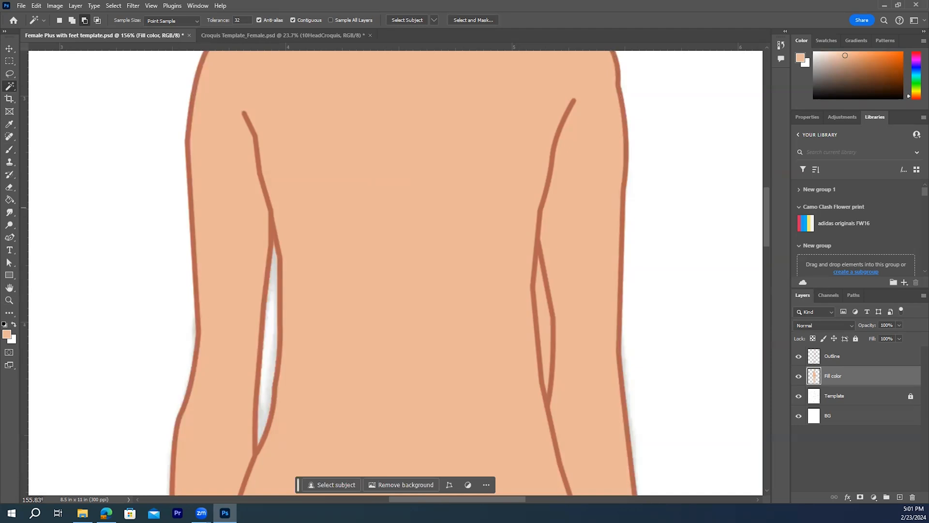
# Try erasing the skin fill from the gap between the middle figure's right-hand arm and waist on the Fill color layer, using a 9 px eraser.
pyautogui.click(10, 190)
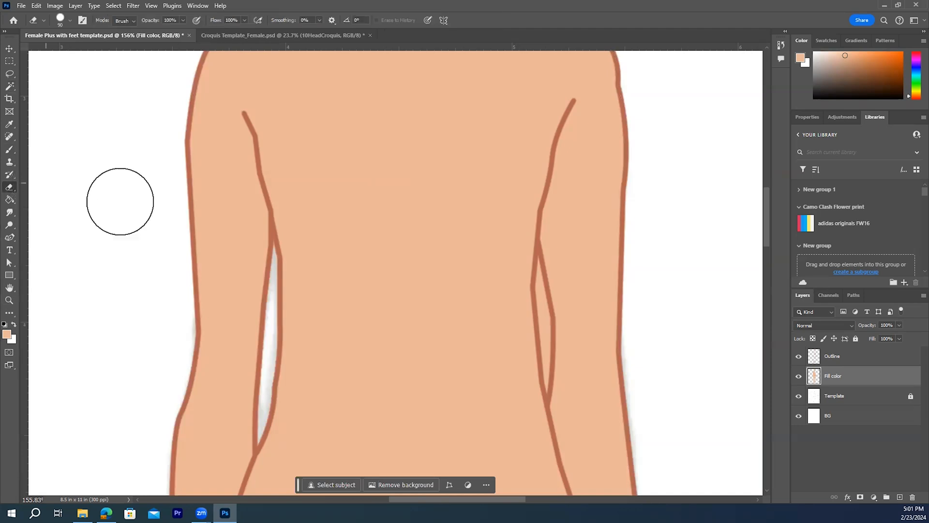
pyautogui.press('[')
pyautogui.press('[')
pyautogui.press('[')
pyautogui.press('[')
pyautogui.press('[')
pyautogui.press('[')
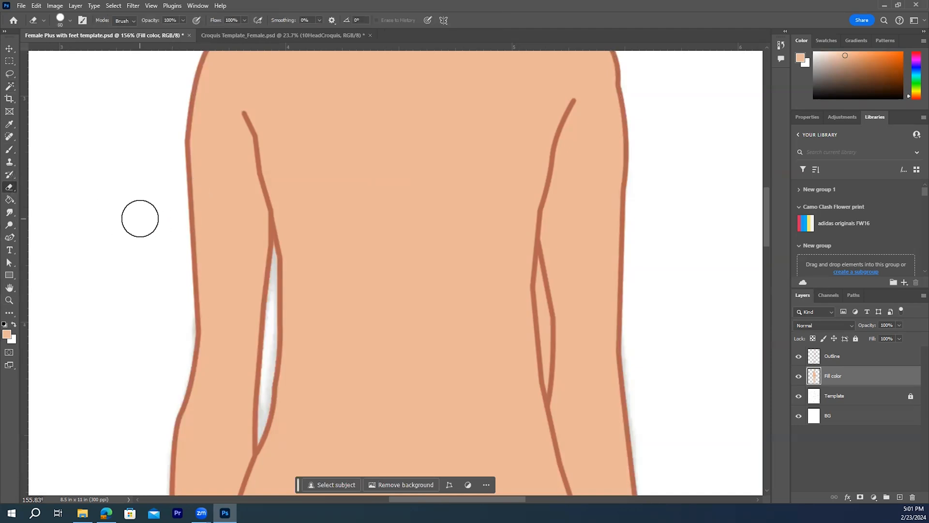
pyautogui.click(14, 324)
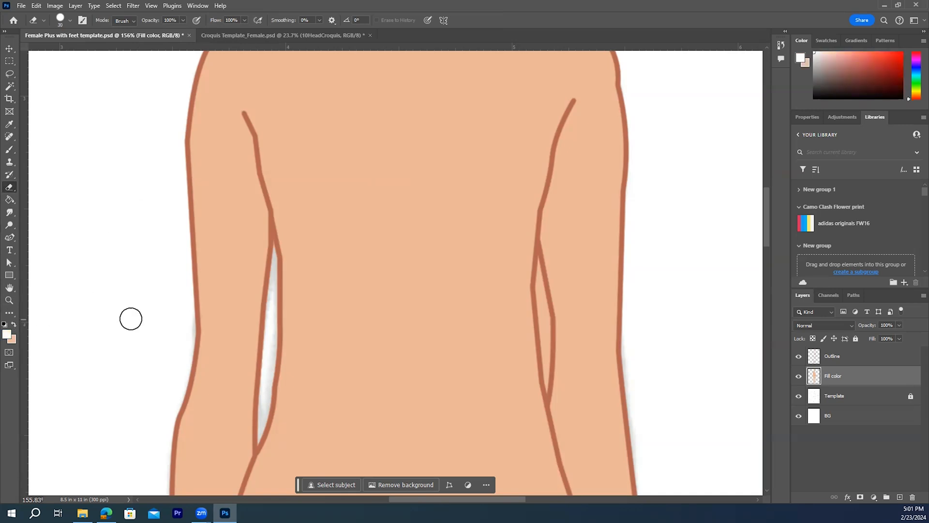
pyautogui.press('[')
pyautogui.press('[')
pyautogui.press('[')
pyautogui.press('[')
pyautogui.press('[')
pyautogui.hotkey('alt', ']')
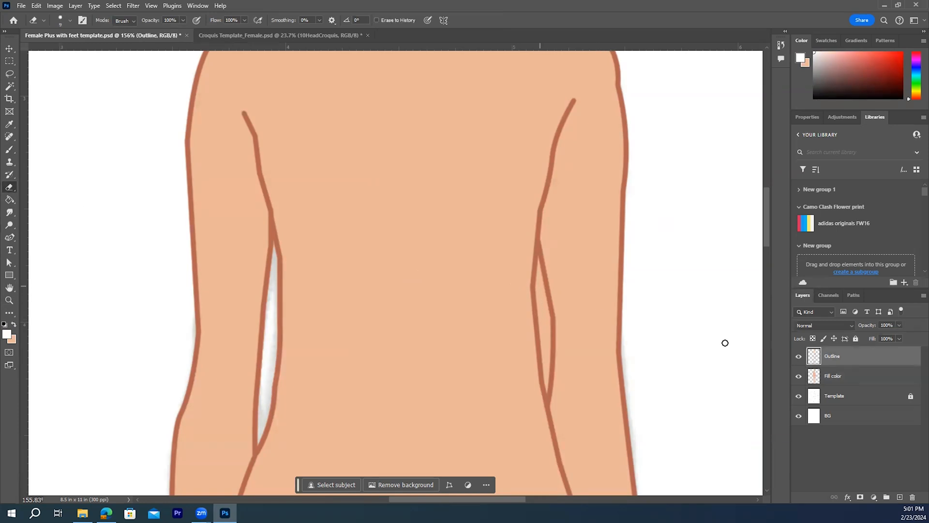
pyautogui.click(855, 381)
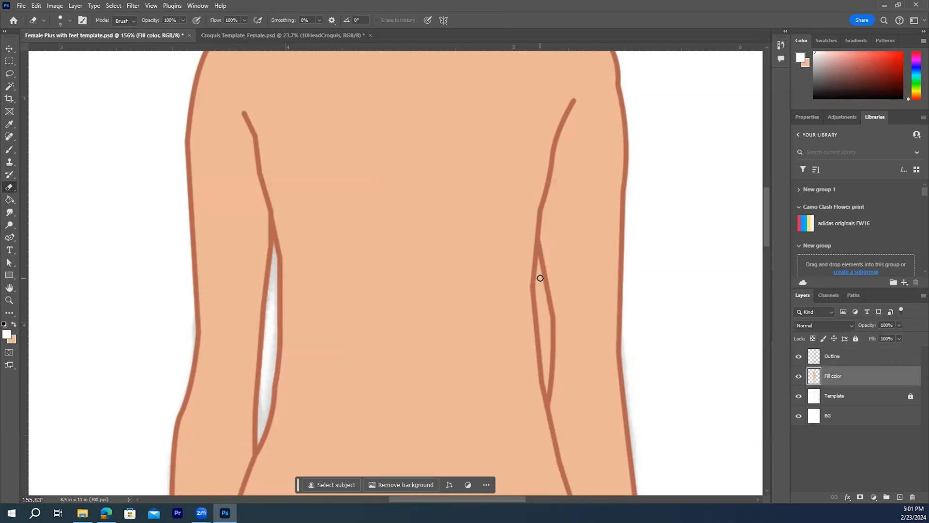
pyautogui.moveTo(540, 279); pyautogui.dragTo(548, 338)
pyautogui.moveTo(542, 306); pyautogui.dragTo(549, 362)
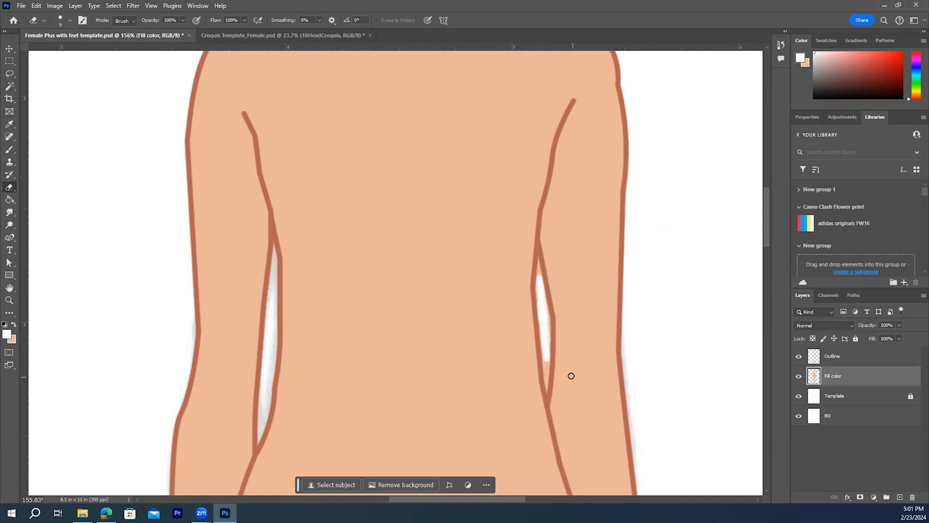
# Examine the erased right-hand gap up close and compare both arm gaps on the middle figure.
pyautogui.click(9, 300)
pyautogui.moveTo(575, 327); pyautogui.dragTo(596, 349)
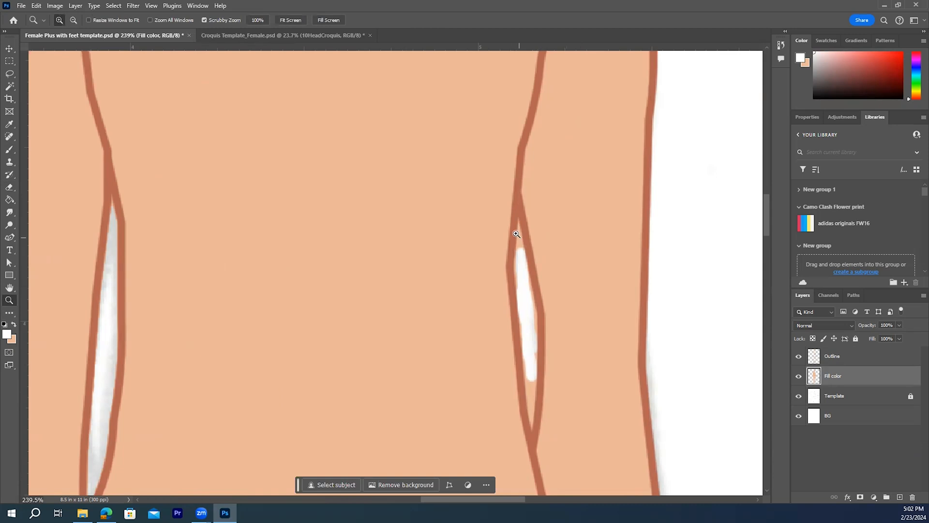
pyautogui.click(9, 48)
pyautogui.click(9, 301)
pyautogui.moveTo(452, 375); pyautogui.dragTo(419, 342)
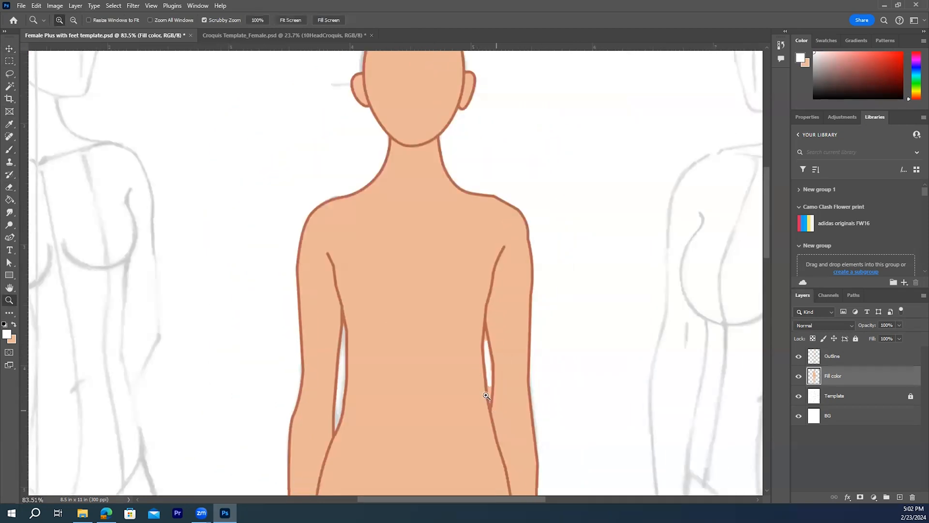
pyautogui.moveTo(489, 399); pyautogui.dragTo(481, 382)
pyautogui.scroll(-3, 483, 375)
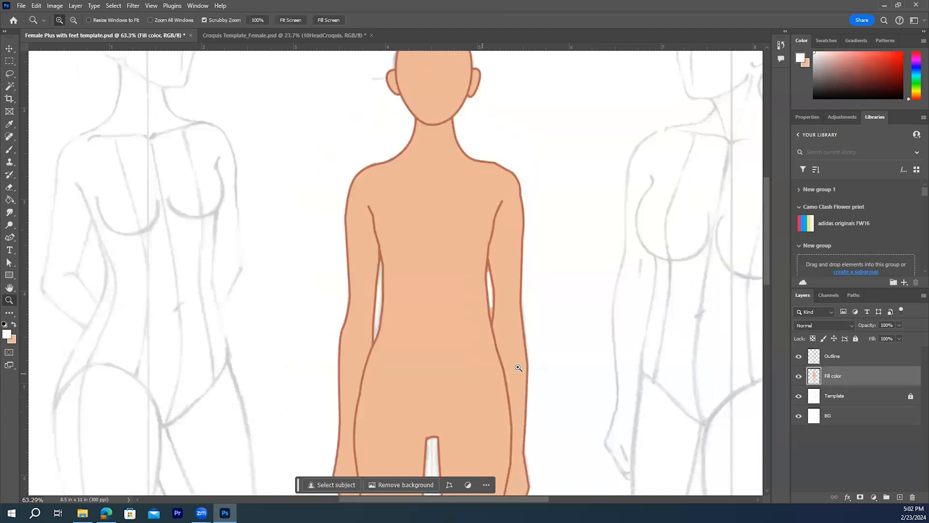
pyautogui.scroll(1, 569, 357)
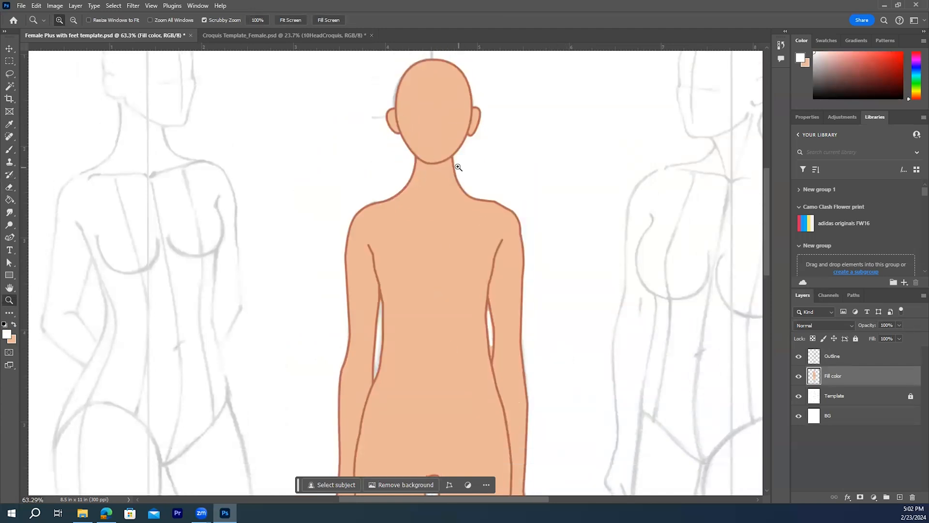
pyautogui.scroll(-1, 504, 352)
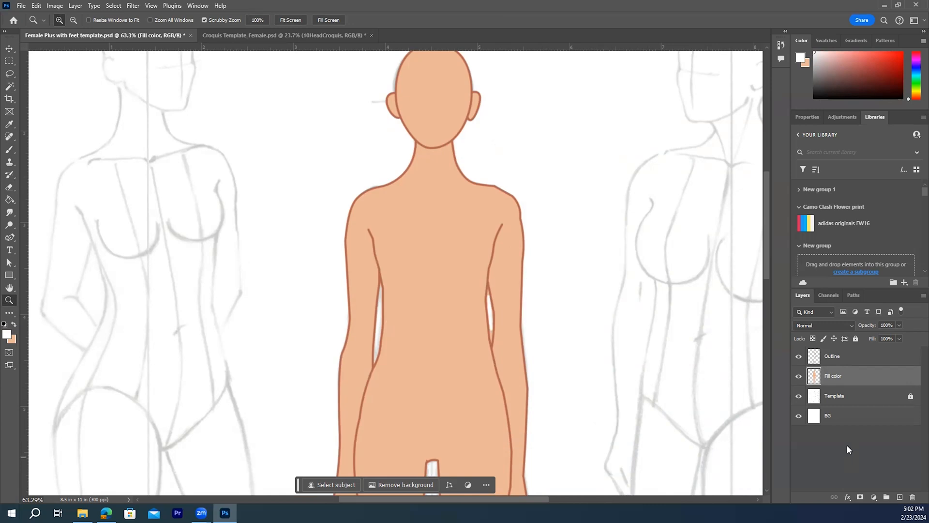
# Undo the gap erasing and clearing, the layer reordering and the skin fill, back to the empty Fill color layer.
pyautogui.hotkey('ctrl', 'z')
pyautogui.hotkey('ctrl', 'z')
pyautogui.hotkey('ctrl', 'z')
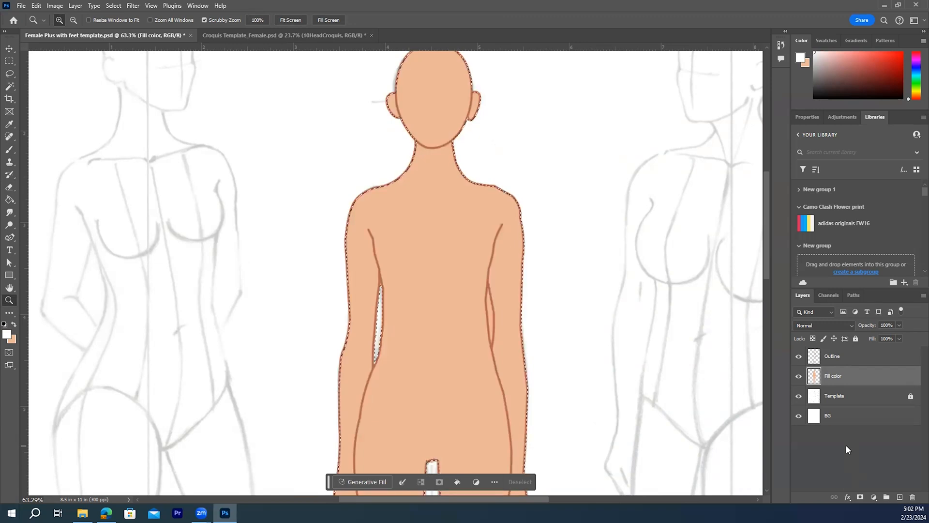
pyautogui.hotkey('ctrl', 'z')
pyautogui.hotkey('ctrl', 'z')
pyautogui.hotkey('ctrl', 'z')
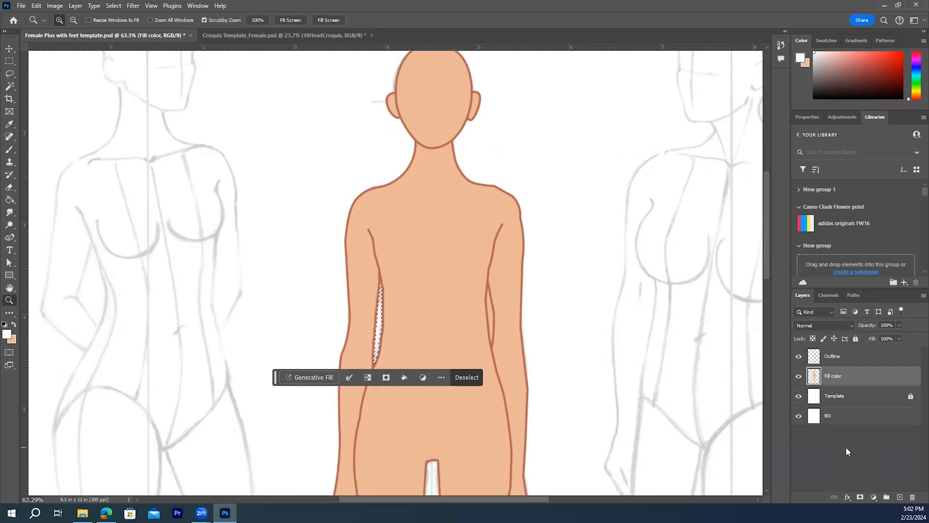
pyautogui.hotkey('ctrl', 'd')
pyautogui.hotkey('ctrl', ']')
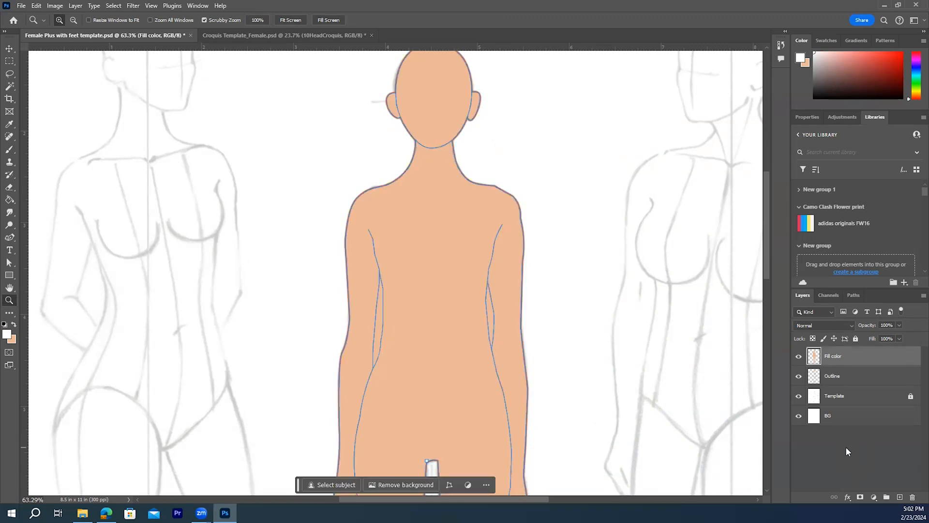
pyautogui.hotkey('ctrl', 'z')
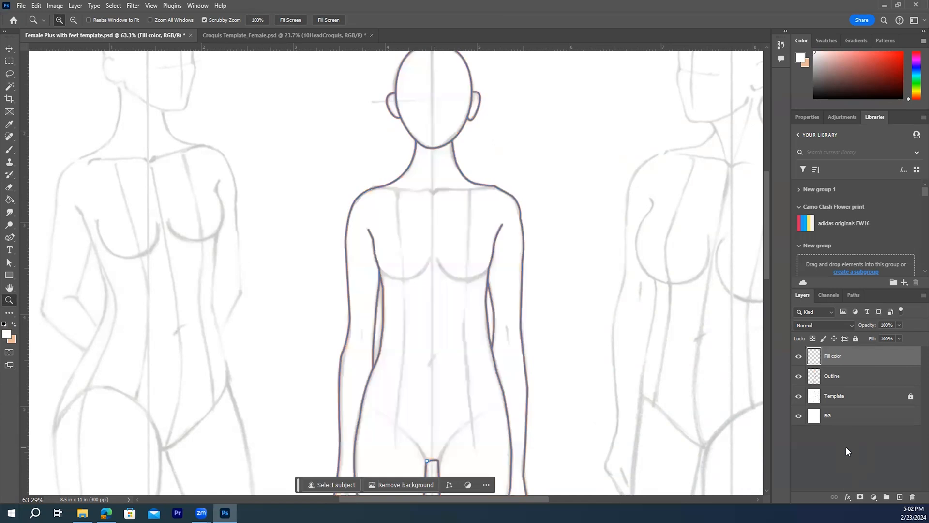
# Make the Outline layer active and hide the path over the middle figure, leaving its layer style unchanged.
pyautogui.click(847, 443)
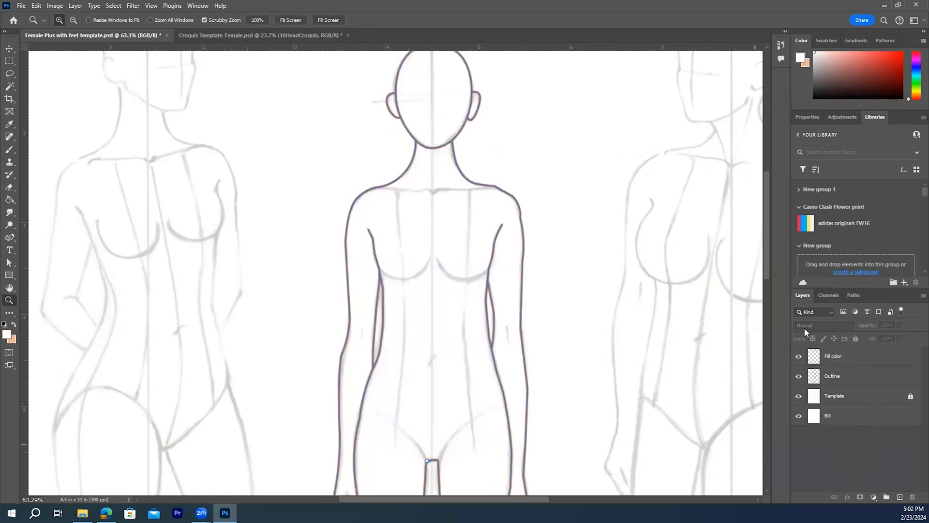
pyautogui.click(850, 365)
pyautogui.click(852, 376)
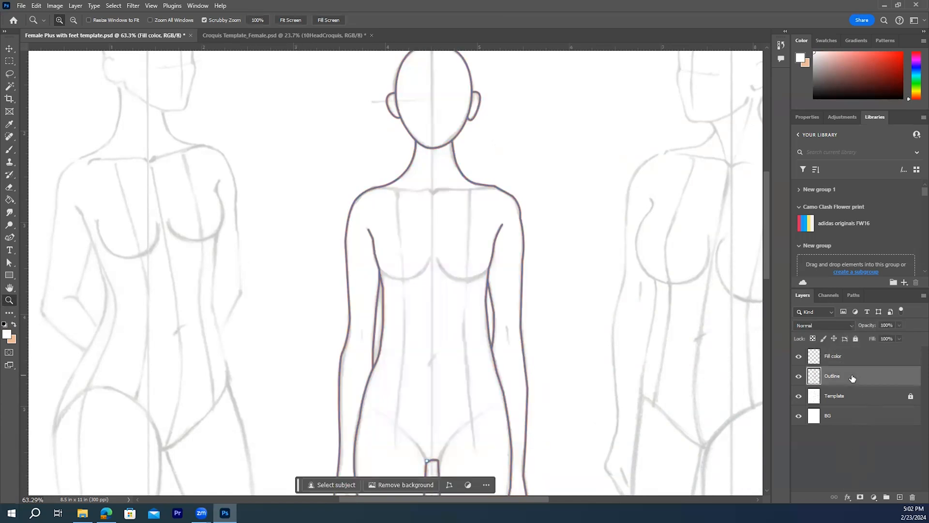
pyautogui.press('h')
pyautogui.doubleClick(866, 376)
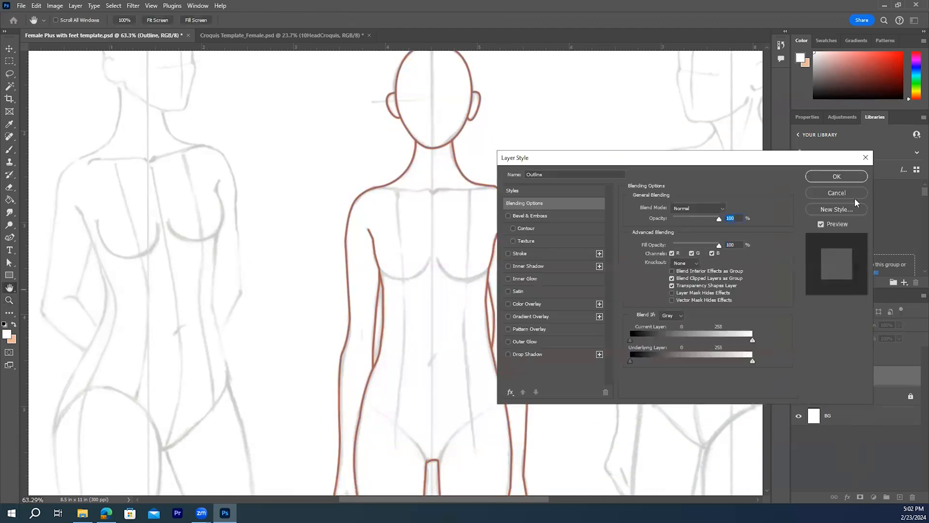
pyautogui.press('z')
pyautogui.click(865, 159)
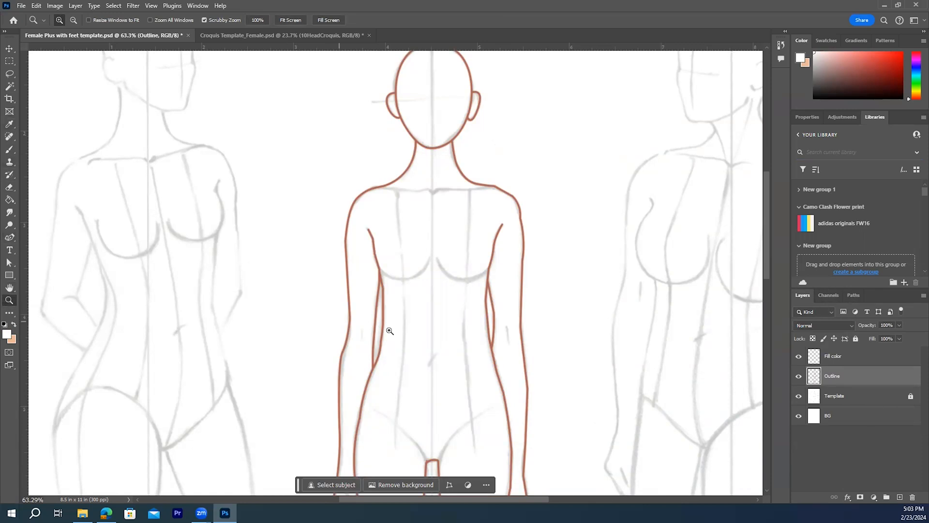
# Select the empty area outside the middle figure with the Magic Wand on the Outline layer.
pyautogui.moveTo(597, 341); pyautogui.dragTo(547, 344)
pyautogui.scroll(-4, 547, 344)
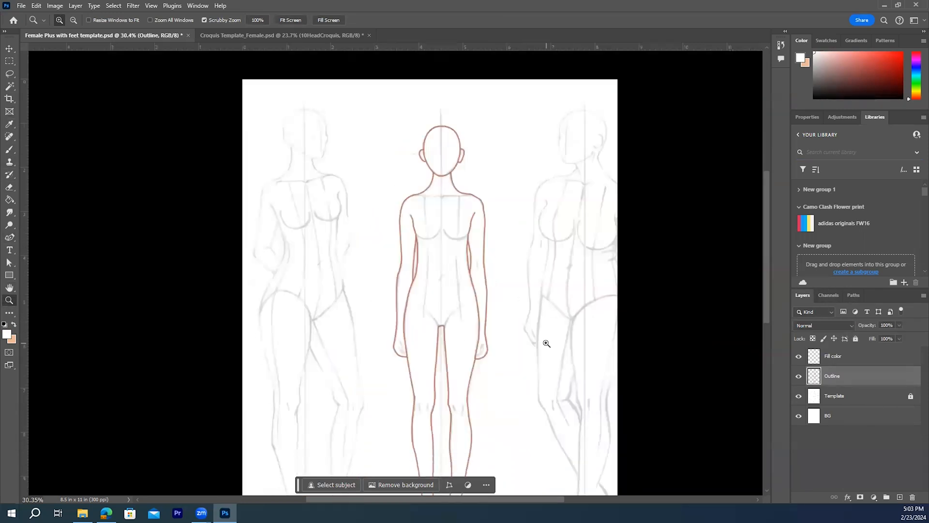
pyautogui.click(10, 87)
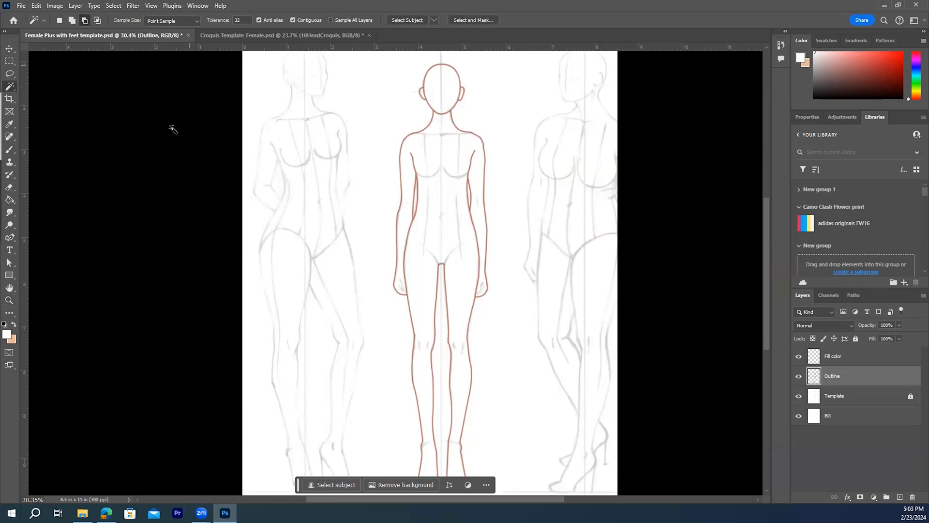
pyautogui.click(347, 213)
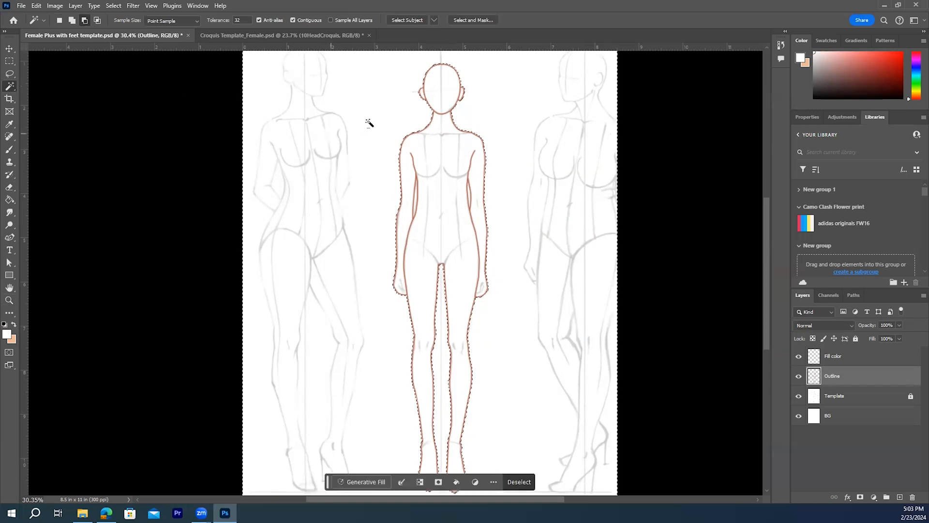
# Set the Magic Wand to add to the selection and include the gap between the figure's left-hand arm and waist.
pyautogui.scroll(3, 377, 159)
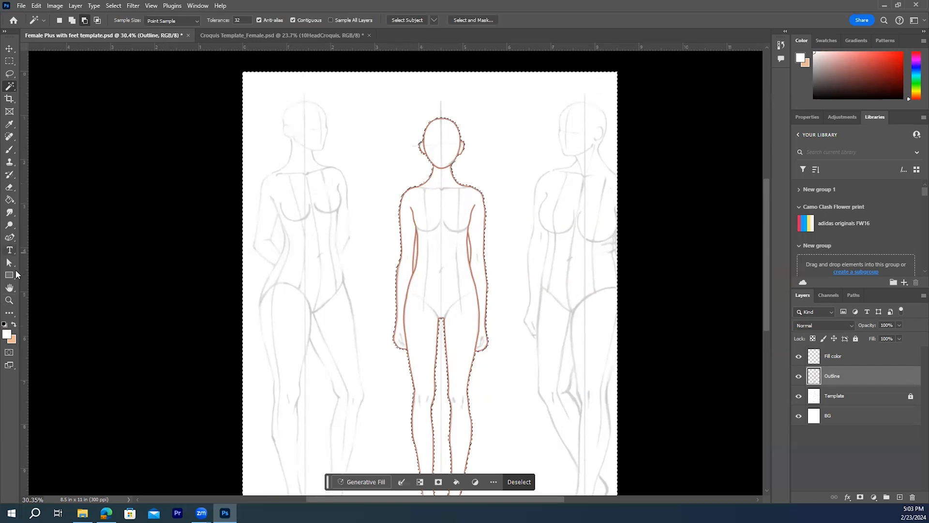
pyautogui.click(9, 301)
pyautogui.moveTo(443, 253); pyautogui.dragTo(357, 228)
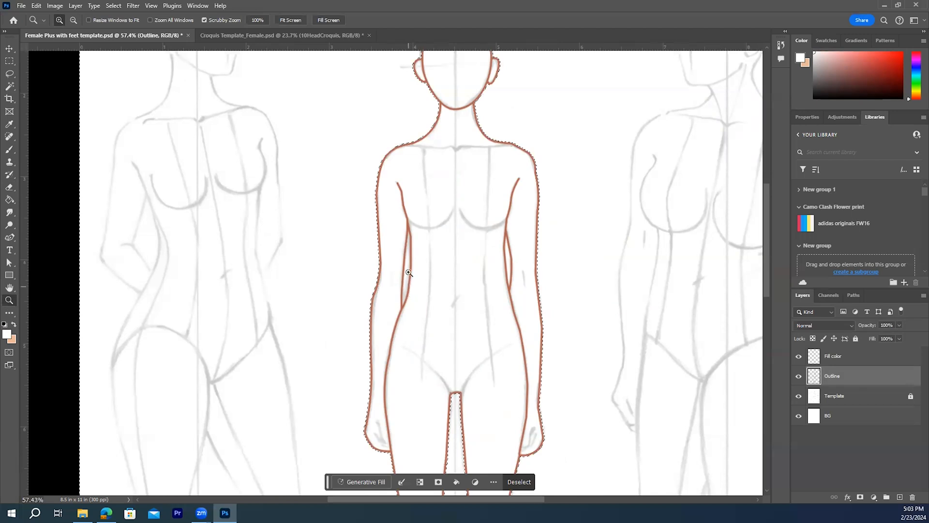
pyautogui.click(11, 87)
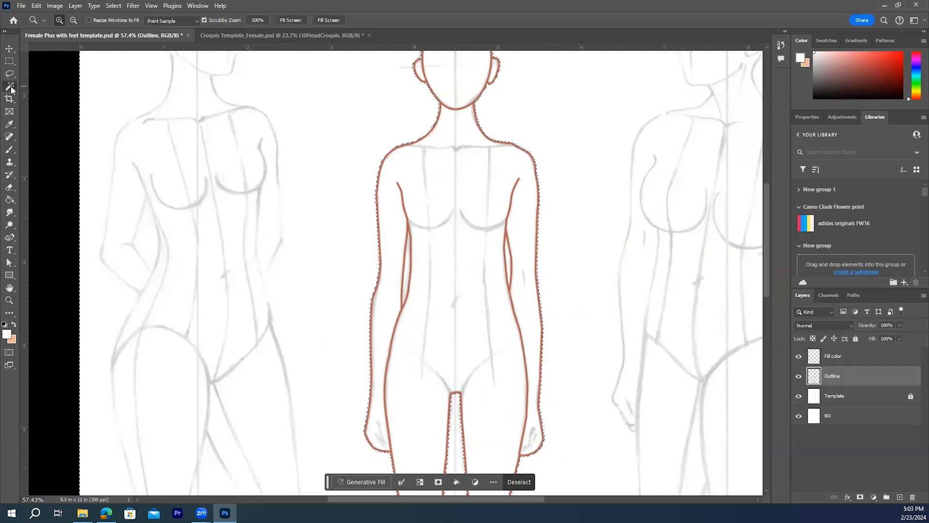
pyautogui.click(72, 21)
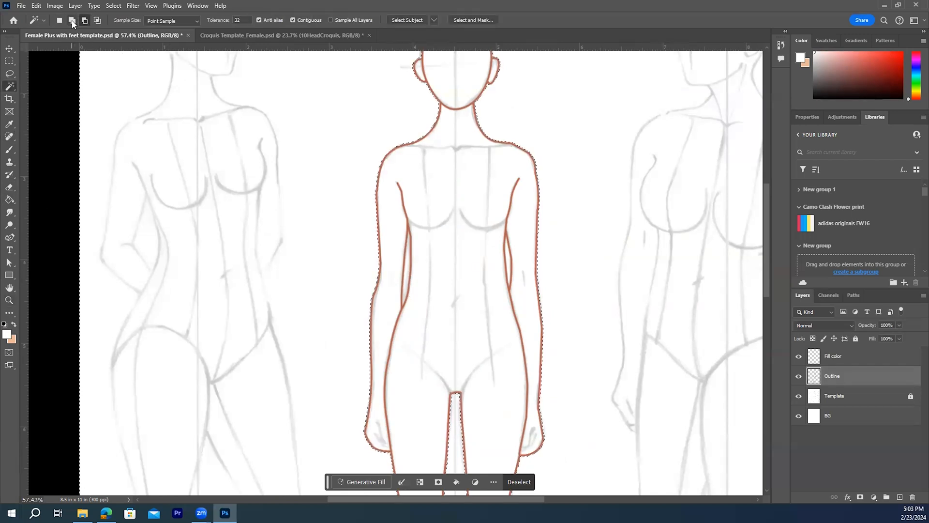
pyautogui.click(409, 267)
pyautogui.click(509, 259)
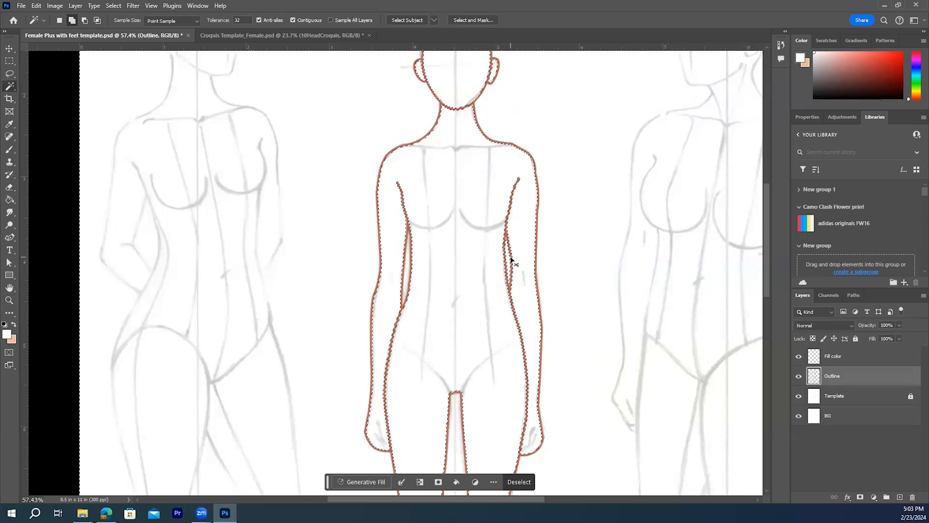
# Add the narrow gap between the figure's right-hand arm and waist to the Magic Wand selection.
pyautogui.click(10, 301)
pyautogui.moveTo(529, 234); pyautogui.dragTo(560, 284)
pyautogui.moveTo(307, 308); pyautogui.dragTo(249, 271)
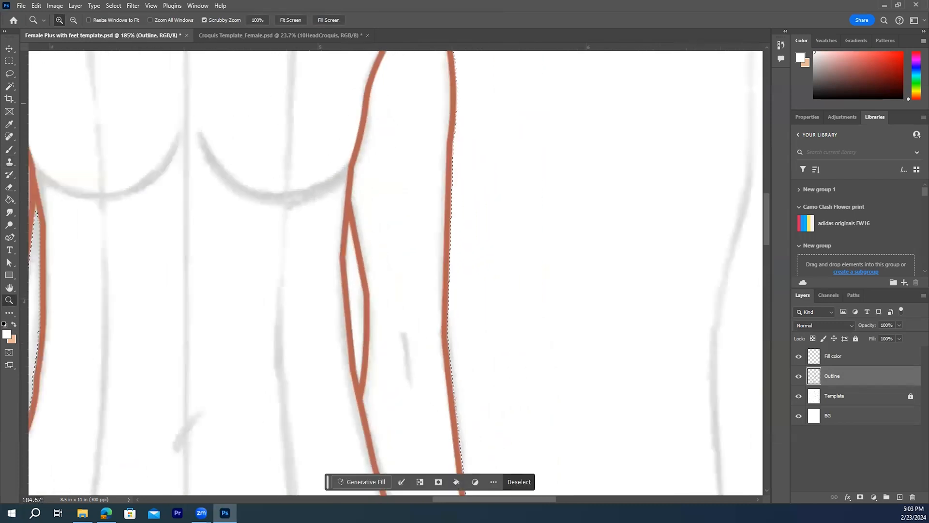
pyautogui.click(14, 88)
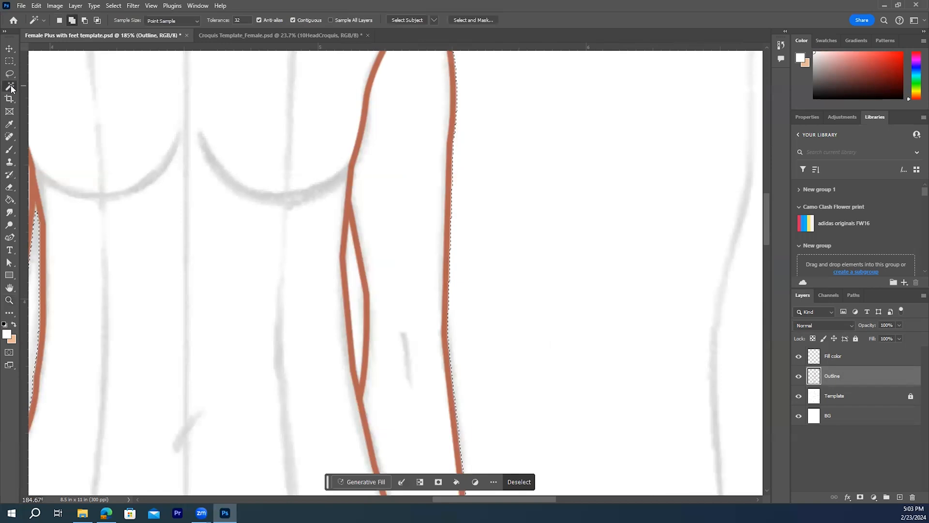
pyautogui.click(358, 290)
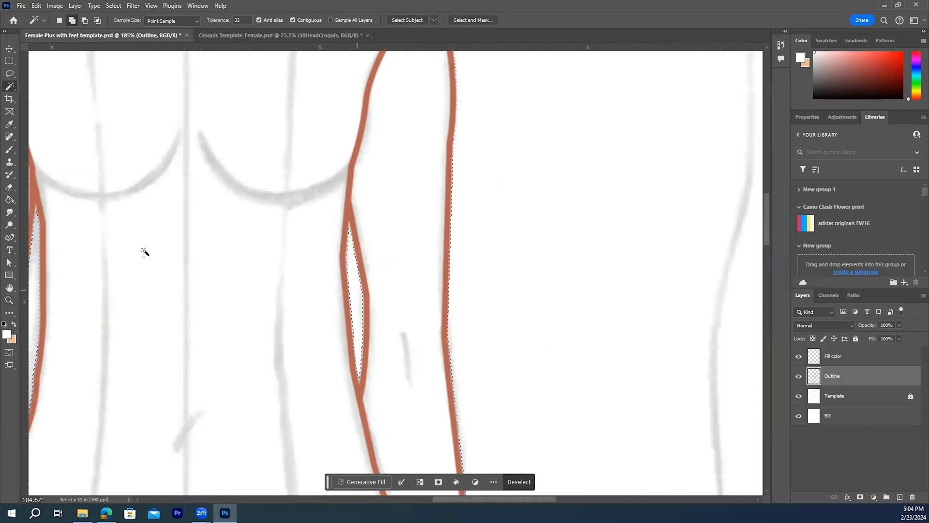
# Invert the selection to cover the middle figure's body without the background and the arm gaps.
pyautogui.press('z')
pyautogui.moveTo(228, 321); pyautogui.dragTo(179, 145)
pyautogui.press('w')
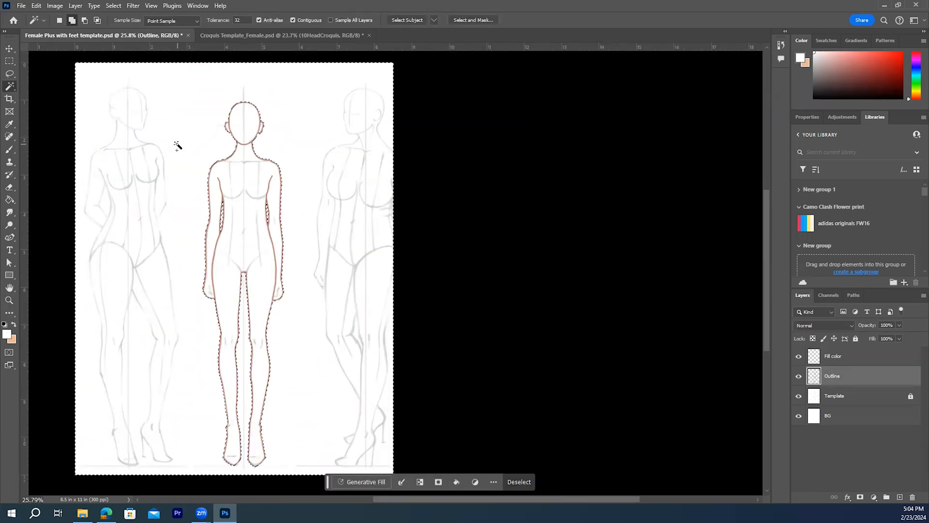
pyautogui.rightClick(178, 146)
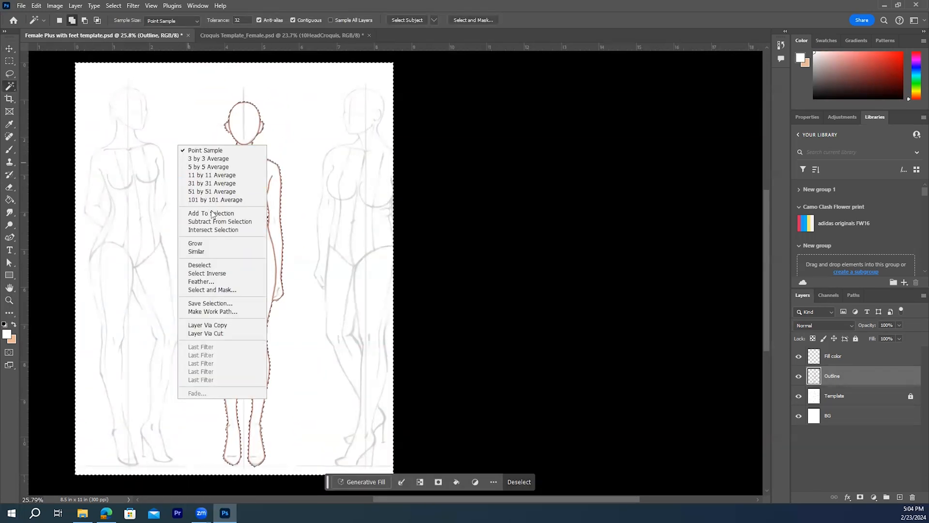
pyautogui.click(213, 273)
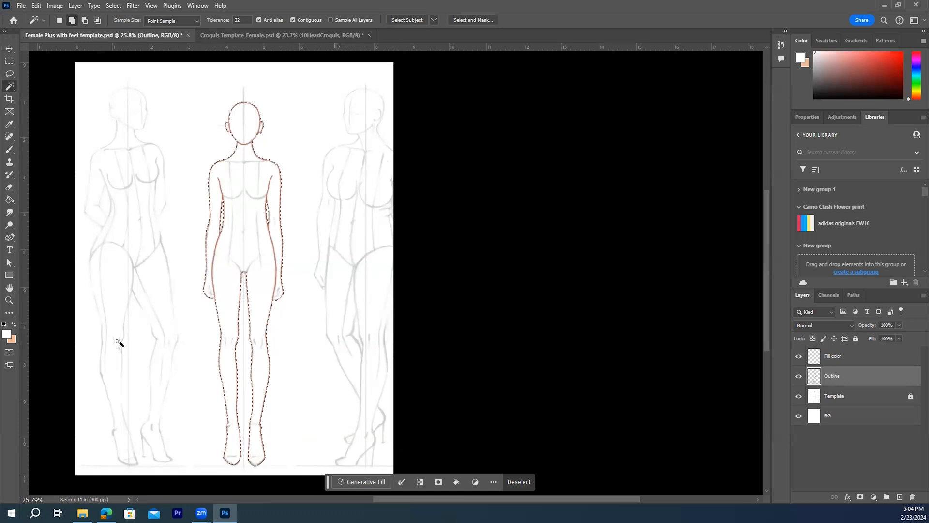
# Make the skin tone the foreground colour and set the Hard Round brush size to 149 px.
pyautogui.click(13, 325)
pyautogui.click(9, 149)
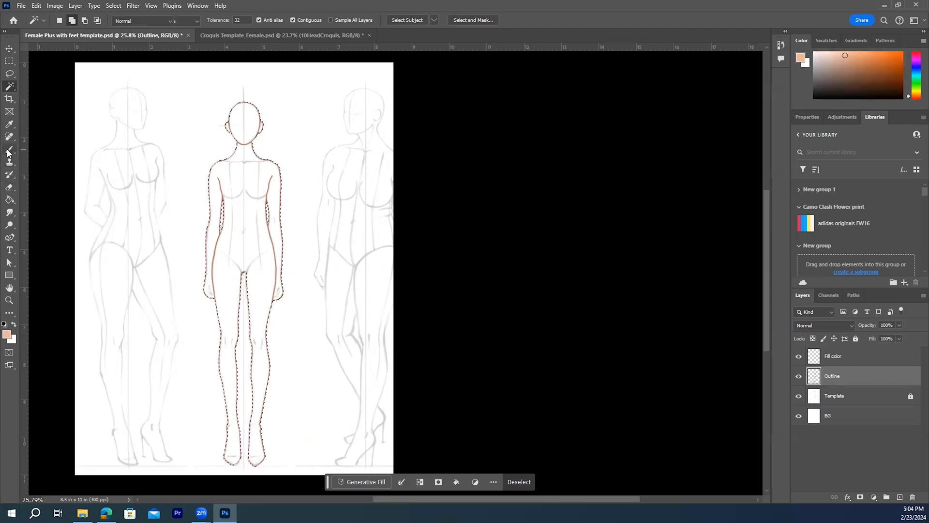
pyautogui.click(70, 19)
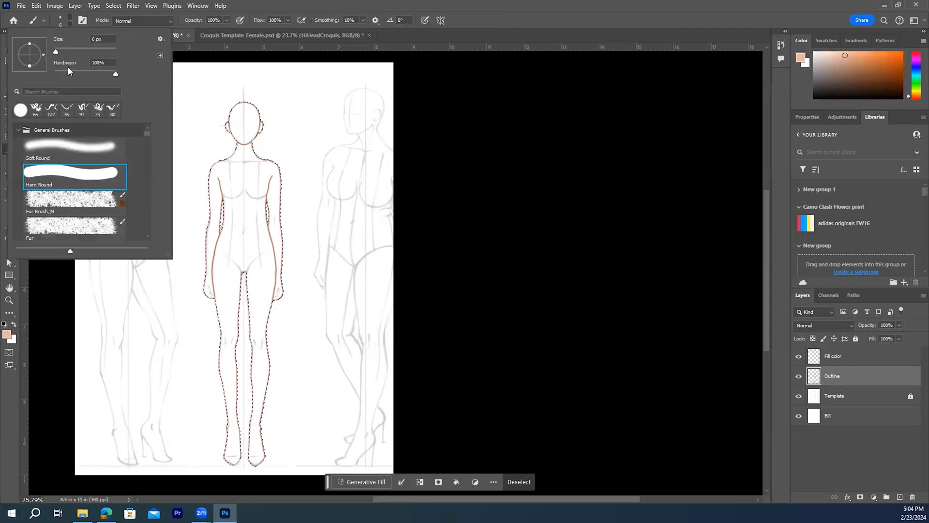
pyautogui.moveTo(55, 49); pyautogui.dragTo(70, 54)
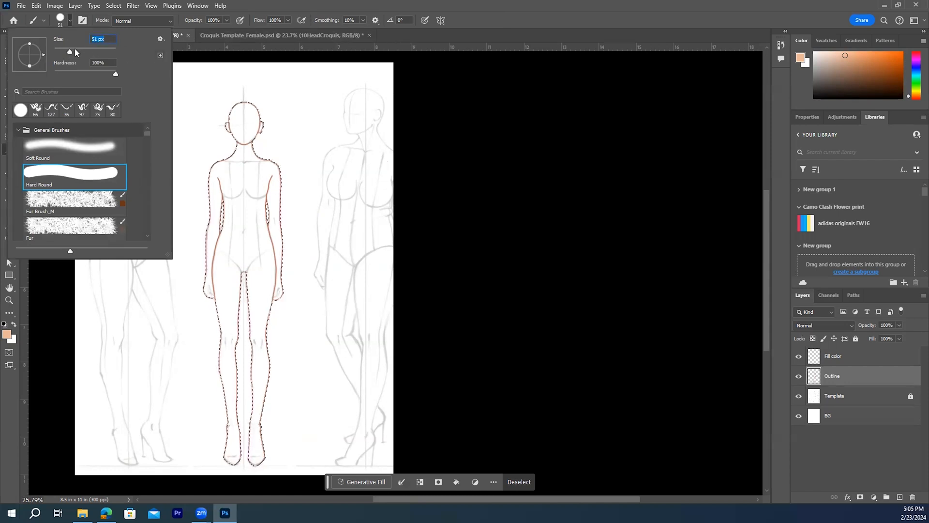
pyautogui.moveTo(70, 52); pyautogui.dragTo(92, 52)
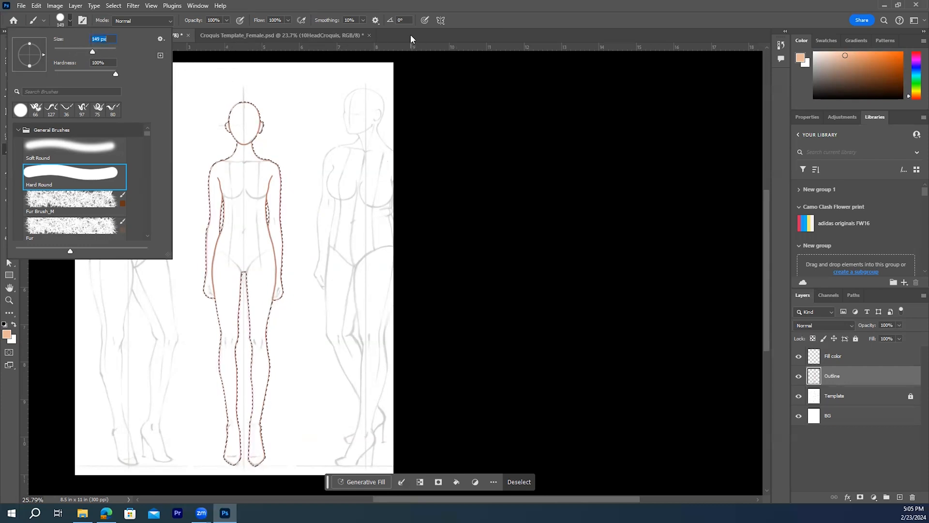
pyautogui.click(70, 24)
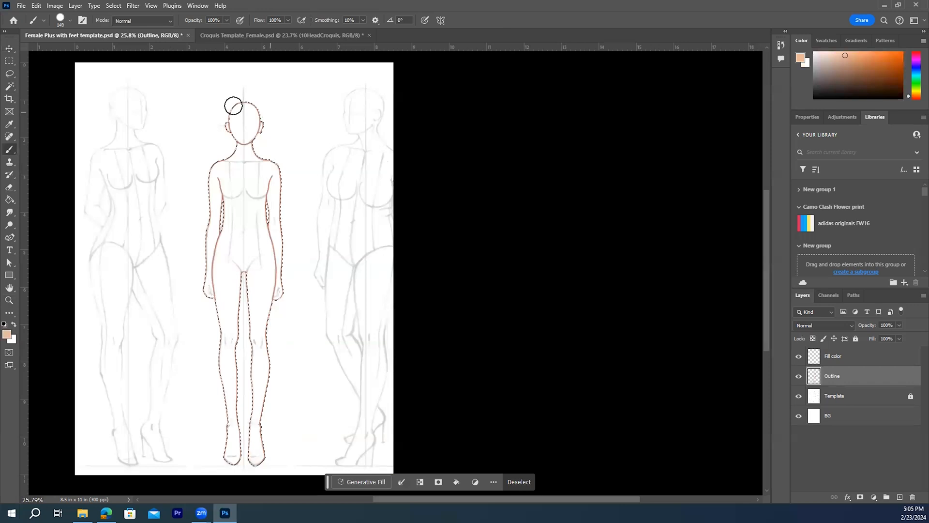
# Paint the entire body selection with the skin tone on the Fill color layer and clear the selection.
pyautogui.click(852, 356)
pyautogui.moveTo(247, 102)
pyautogui.mouseDown()
pyautogui.moveTo(228, 147)
pyautogui.moveTo(256, 153)
pyautogui.moveTo(251, 97)
pyautogui.moveTo(254, 124)
pyautogui.moveTo(240, 151)
pyautogui.moveTo(250, 167)
pyautogui.moveTo(216, 186)
pyautogui.moveTo(255, 166)
pyautogui.moveTo(243, 124)
pyautogui.moveTo(221, 174)
pyautogui.moveTo(254, 171)
pyautogui.moveTo(202, 164)
pyautogui.moveTo(233, 163)
pyautogui.moveTo(208, 193)
pyautogui.moveTo(211, 259)
pyautogui.moveTo(214, 195)
pyautogui.moveTo(252, 189)
pyautogui.moveTo(240, 224)
pyautogui.moveTo(226, 204)
pyautogui.moveTo(226, 237)
pyautogui.moveTo(263, 173)
pyautogui.moveTo(248, 230)
pyautogui.moveTo(277, 169)
pyautogui.moveTo(277, 293)
pyautogui.moveTo(271, 302)
pyautogui.moveTo(247, 224)
pyautogui.moveTo(214, 241)
pyautogui.moveTo(250, 242)
pyautogui.moveTo(275, 250)
pyautogui.moveTo(273, 258)
pyautogui.moveTo(244, 274)
pyautogui.moveTo(193, 276)
pyautogui.moveTo(210, 297)
pyautogui.moveTo(216, 273)
pyautogui.moveTo(218, 303)
pyautogui.moveTo(267, 273)
pyautogui.moveTo(275, 301)
pyautogui.moveTo(264, 315)
pyautogui.moveTo(324, 305)
pyautogui.moveTo(308, 296)
pyautogui.moveTo(294, 327)
pyautogui.moveTo(324, 338)
pyautogui.moveTo(202, 367)
pyautogui.moveTo(340, 351)
pyautogui.moveTo(264, 386)
pyautogui.moveTo(295, 392)
pyautogui.moveTo(257, 380)
pyautogui.moveTo(280, 358)
pyautogui.moveTo(229, 416)
pyautogui.moveTo(296, 404)
pyautogui.moveTo(251, 423)
pyautogui.moveTo(298, 426)
pyautogui.moveTo(197, 440)
pyautogui.moveTo(193, 427)
pyautogui.moveTo(233, 452)
pyautogui.moveTo(213, 463)
pyautogui.moveTo(271, 434)
pyautogui.moveTo(227, 458)
pyautogui.moveTo(242, 201)
pyautogui.moveTo(251, 189)
pyautogui.moveTo(278, 207)
pyautogui.moveTo(244, 109)
pyautogui.moveTo(261, 129)
pyautogui.mouseUp()
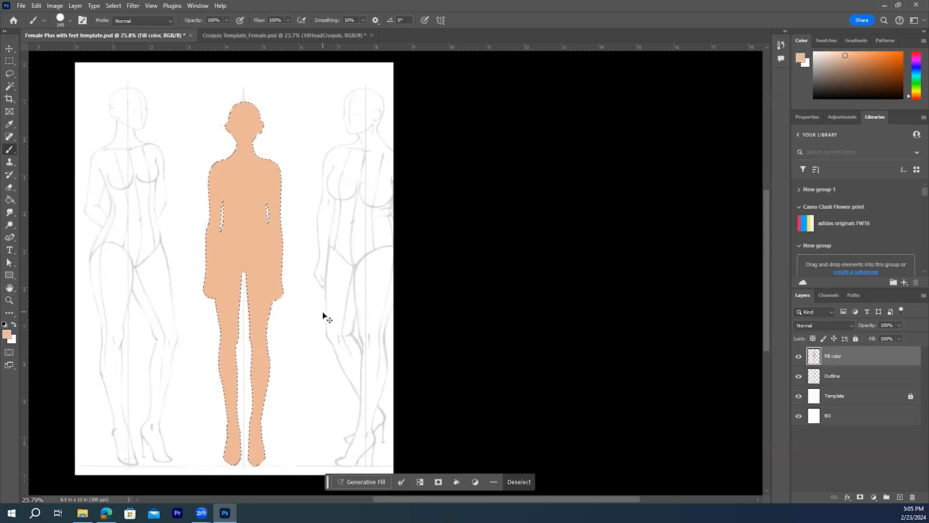
pyautogui.hotkey('ctrl', 'd')
# Move the Outline layer above the Fill color layer and leave no layer selected.
pyautogui.moveTo(850, 378); pyautogui.dragTo(855, 355)
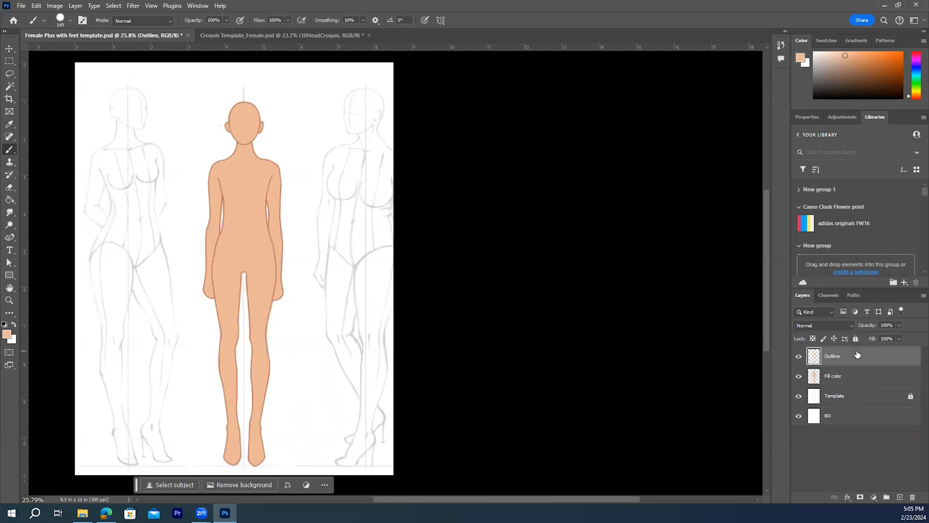
pyautogui.click(9, 50)
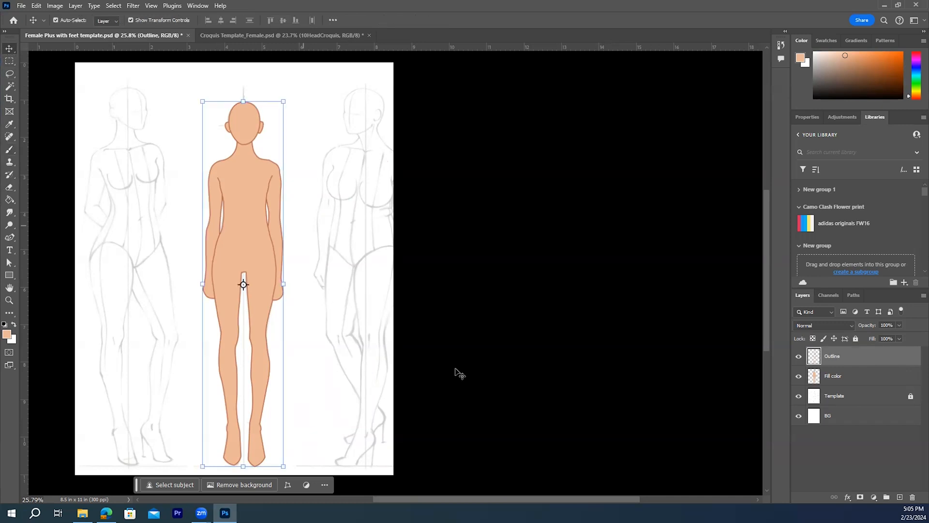
pyautogui.click(428, 345)
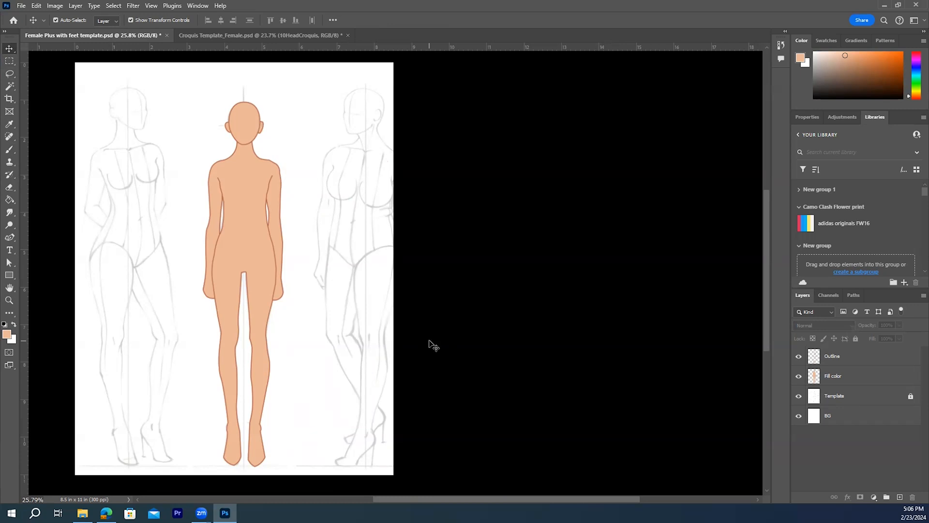
pyautogui.click(853, 296)
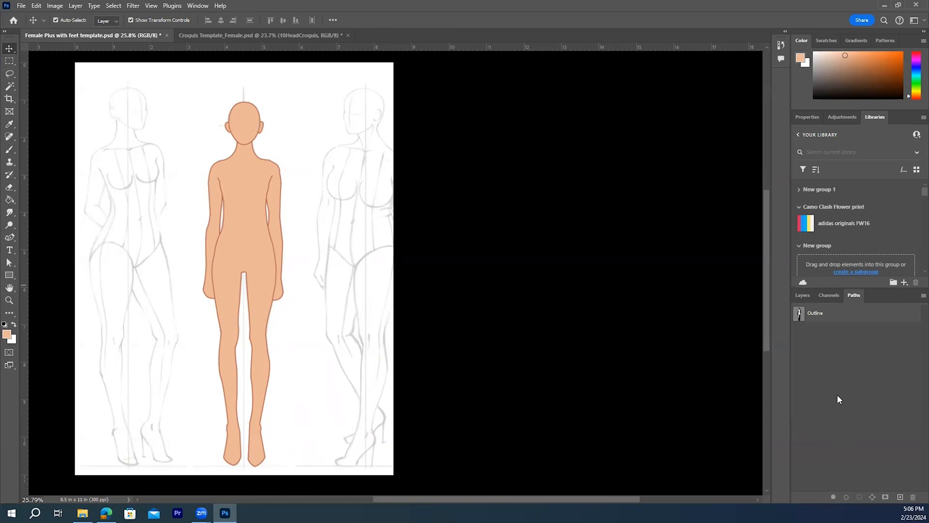
pyautogui.click(801, 298)
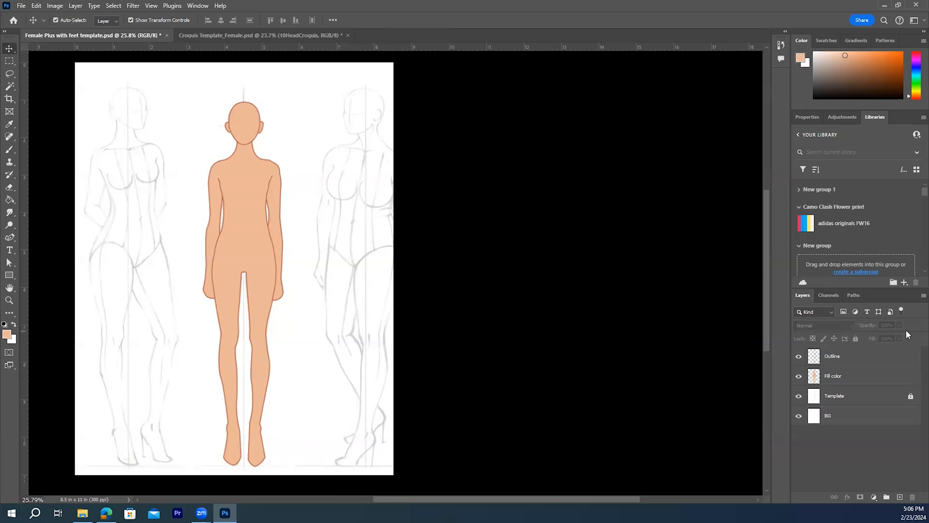
pyautogui.click(864, 358)
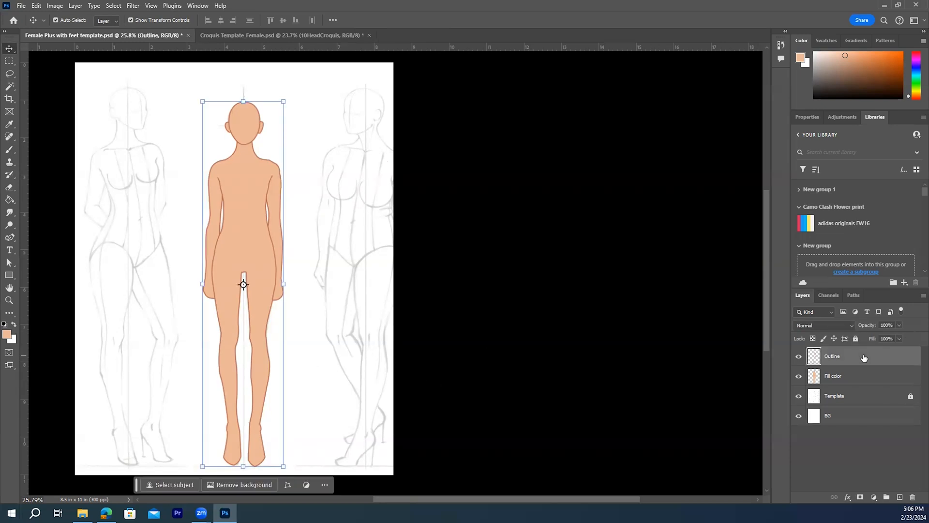
pyautogui.click(435, 324)
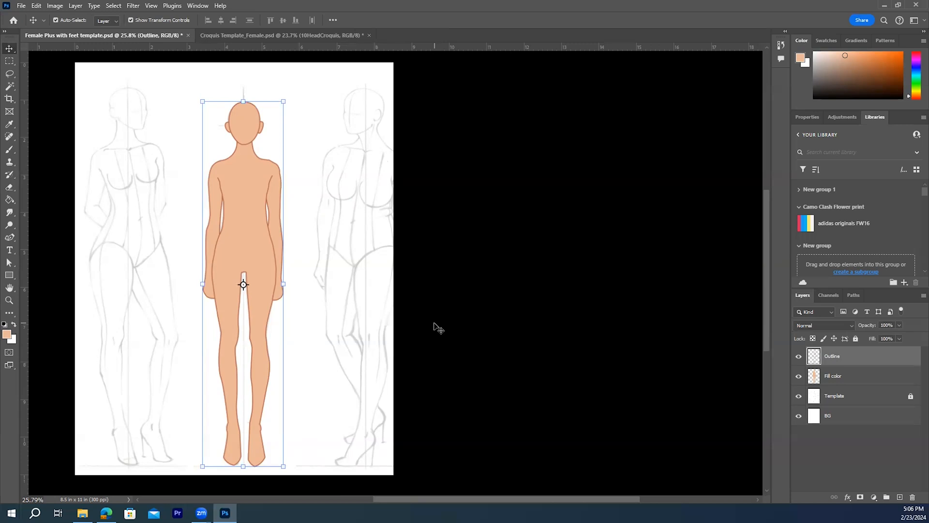
pyautogui.click(435, 324)
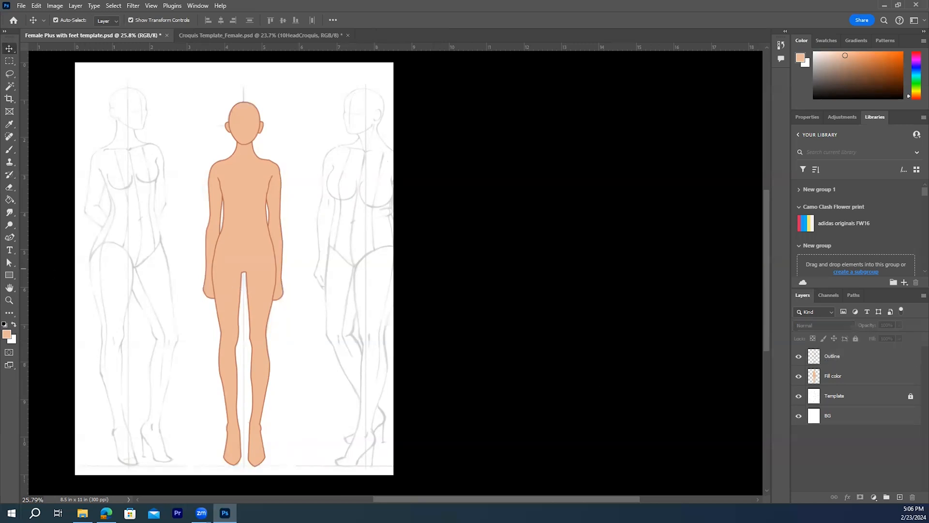
# Create a new empty path for the body details and activate the Curvature Pen tool.
pyautogui.click(9, 300)
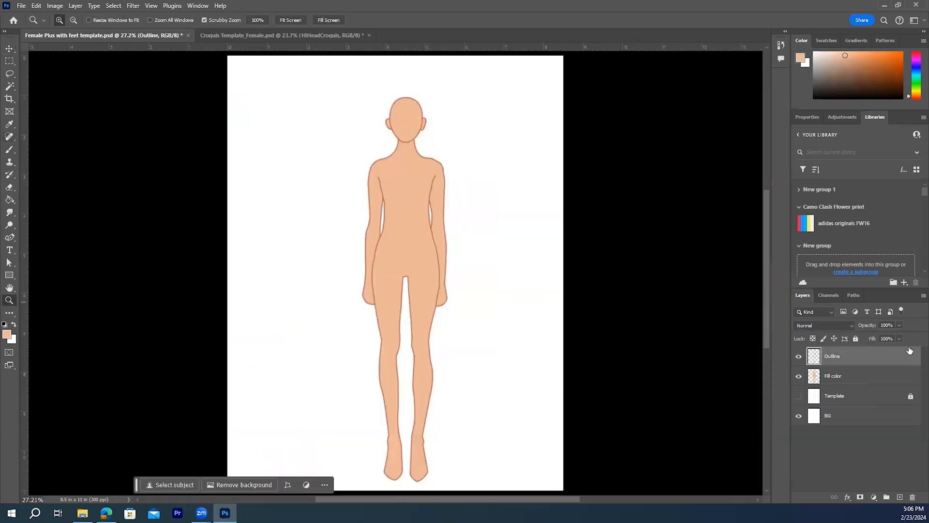
pyautogui.doubleClick(853, 294)
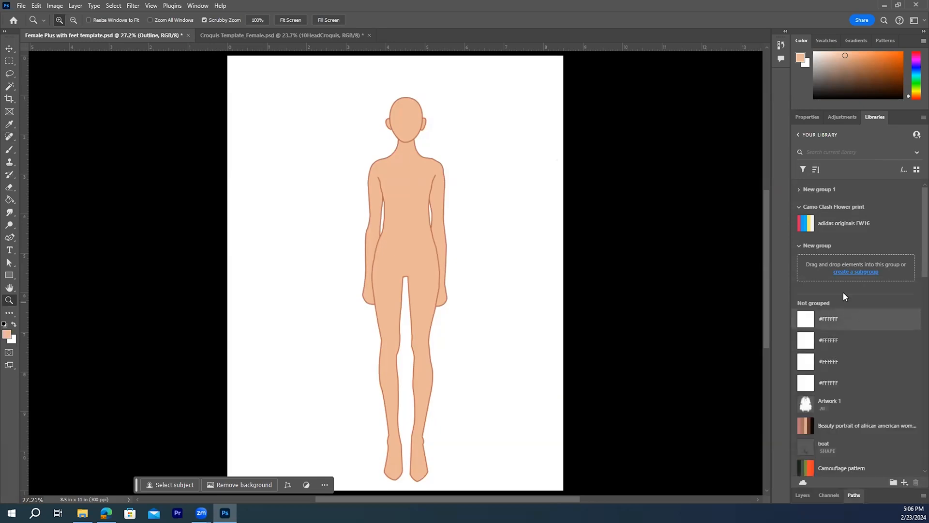
pyautogui.click(851, 494)
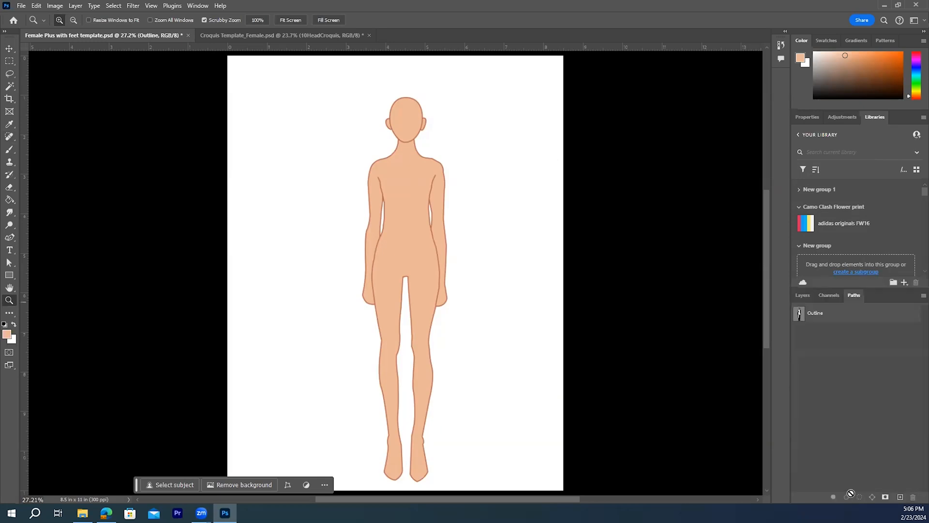
pyautogui.click(900, 498)
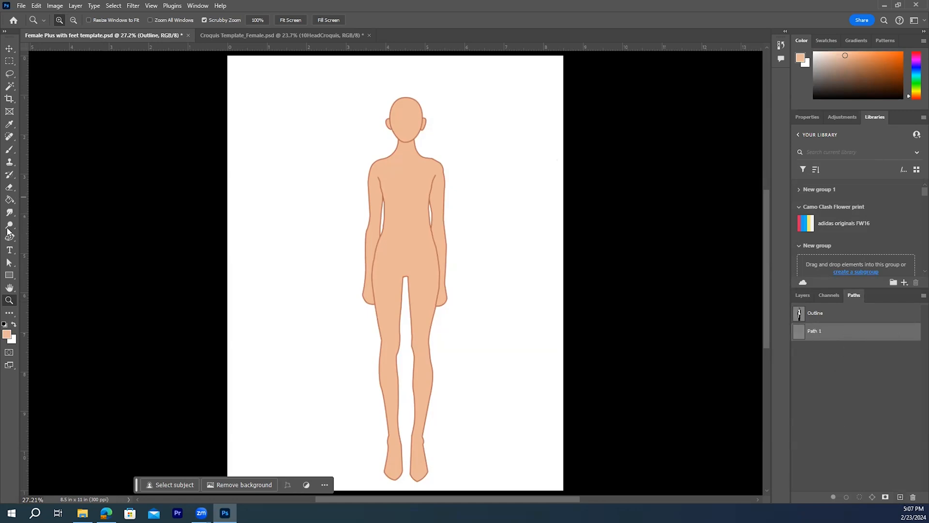
pyautogui.click(9, 237)
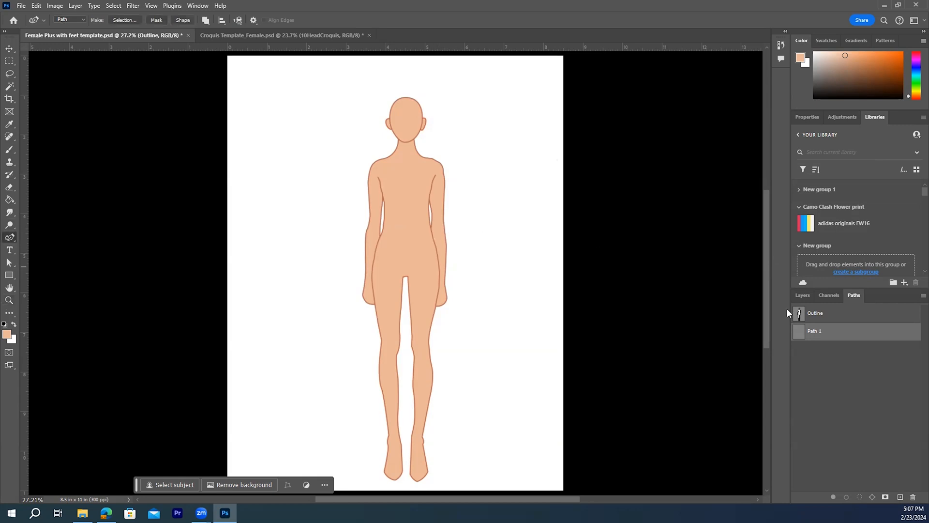
# Show the Template layer and lower the Fill color layer's opacity to 26%.
pyautogui.click(800, 297)
pyautogui.click(799, 398)
pyautogui.click(798, 397)
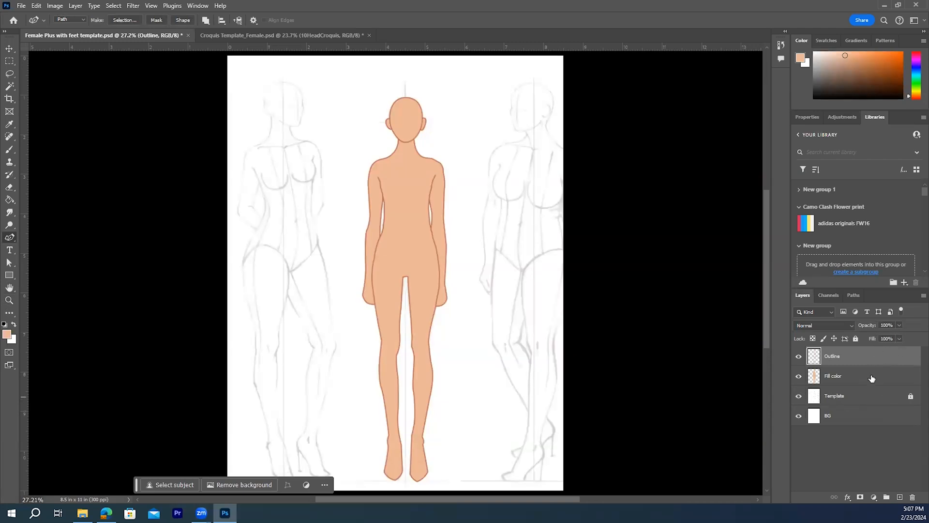
pyautogui.click(872, 378)
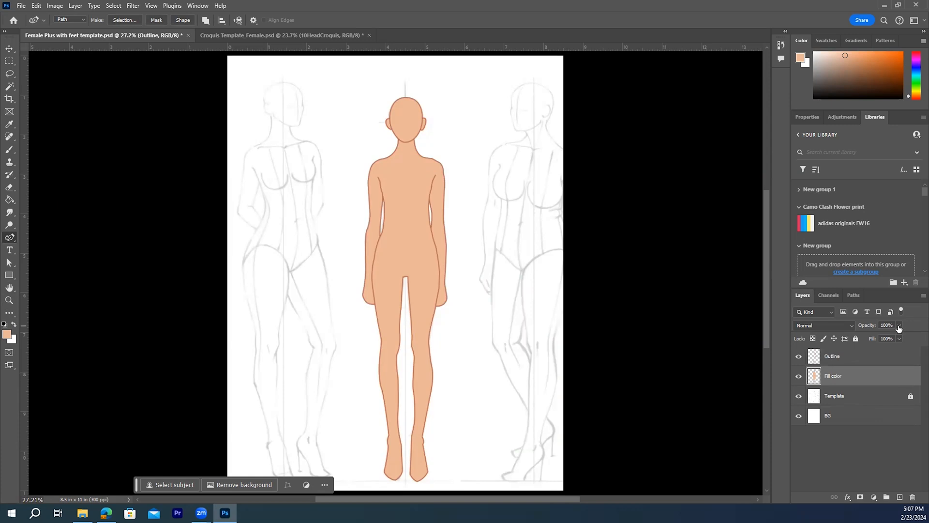
pyautogui.click(865, 159)
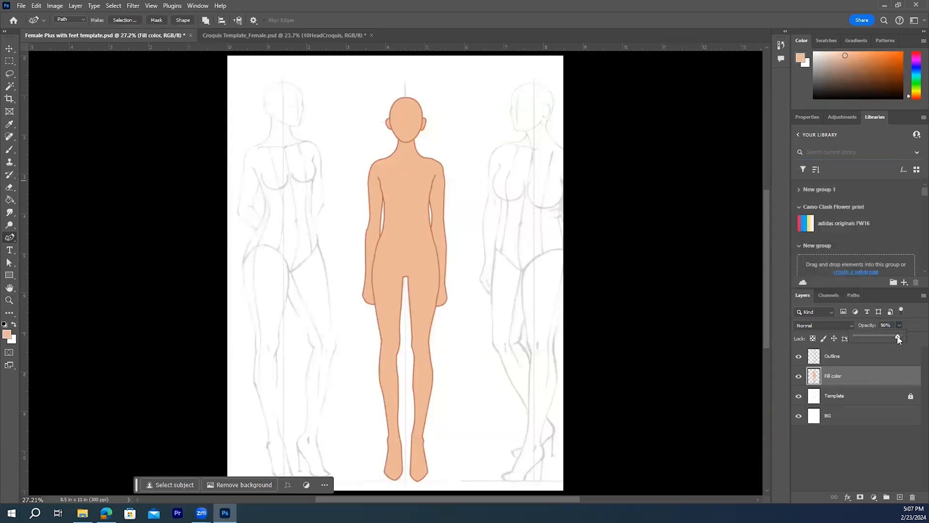
pyautogui.moveTo(869, 340); pyautogui.dragTo(867, 340)
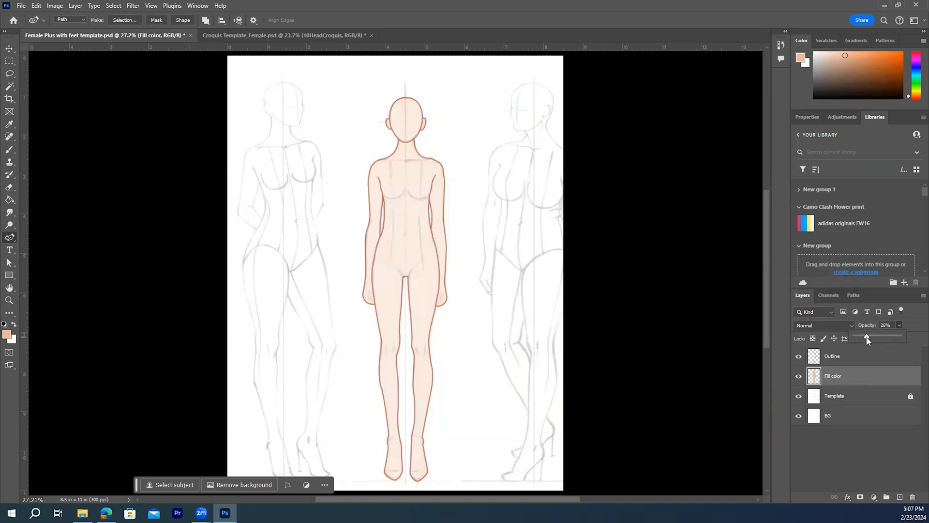
pyautogui.click(845, 455)
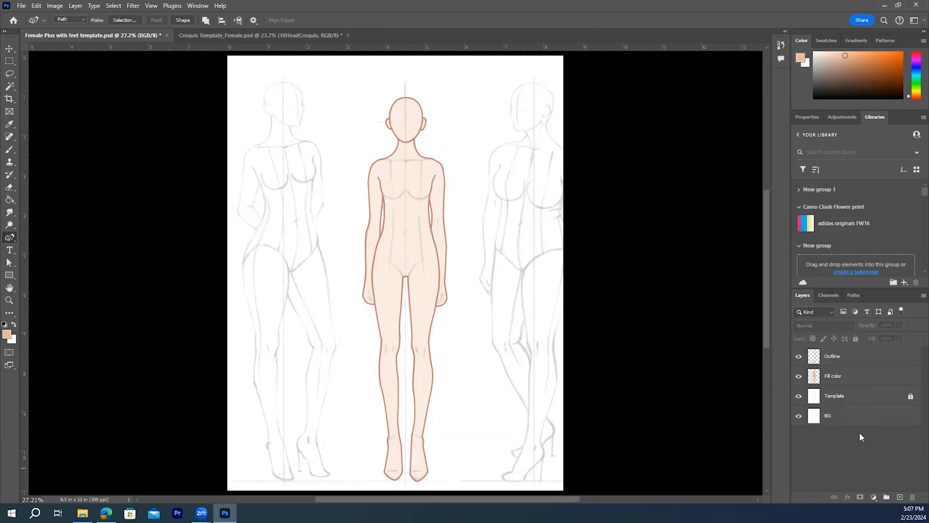
# On the new path, trace the curve under the left-hand breast with the standard Pen tool as an open subpath.
pyautogui.click(852, 295)
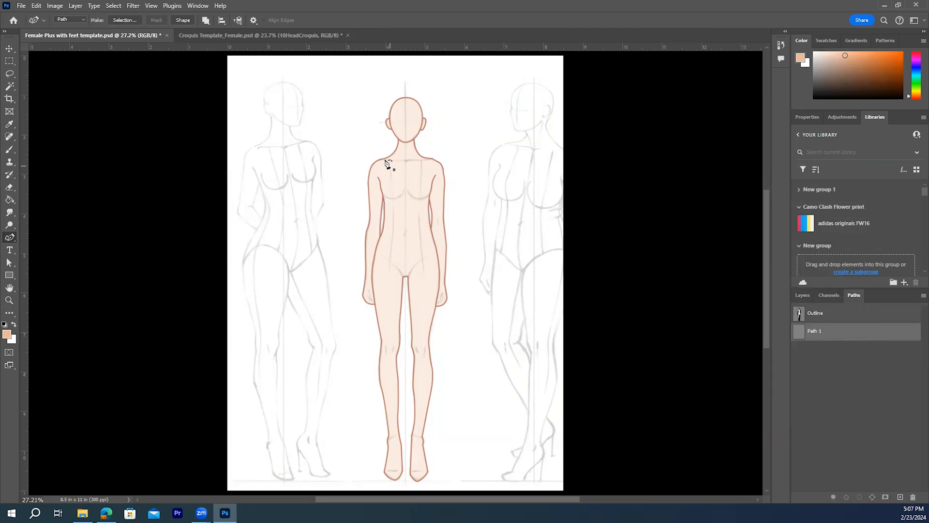
pyautogui.click(9, 300)
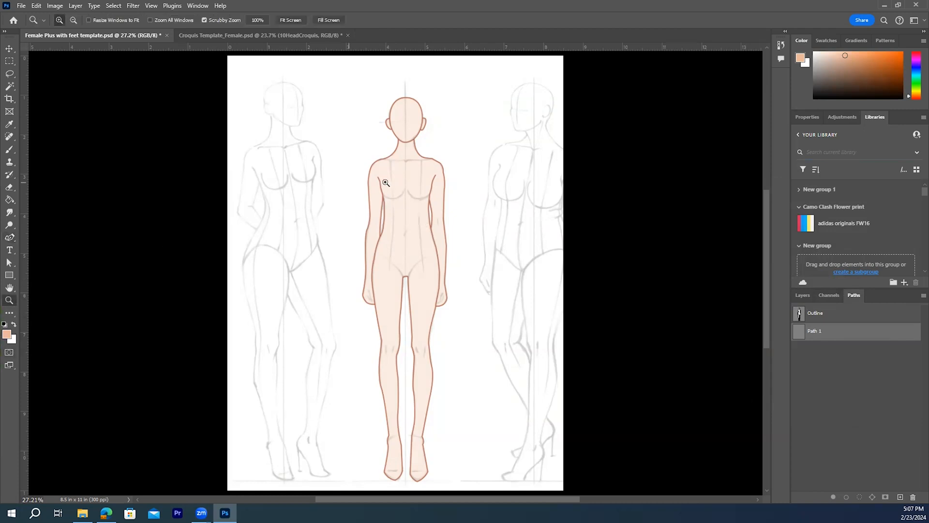
pyautogui.moveTo(387, 186); pyautogui.dragTo(383, 210)
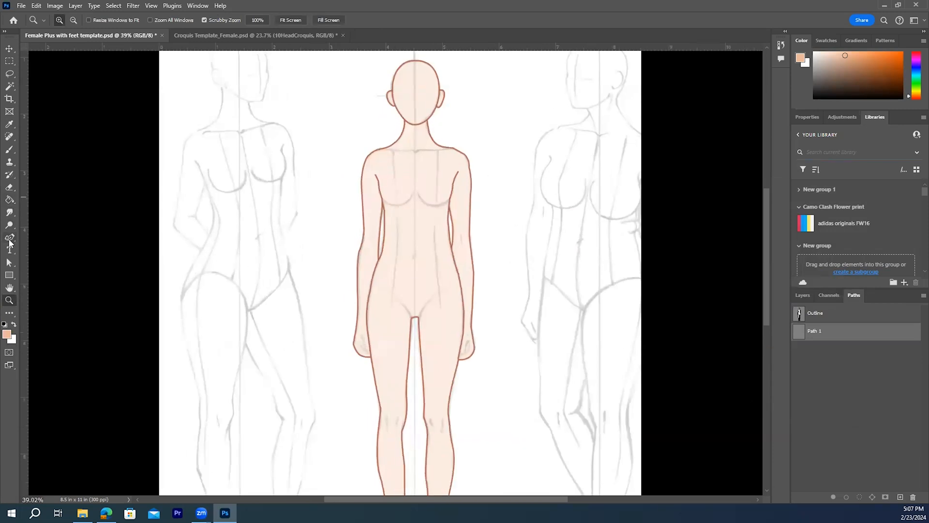
pyautogui.rightClick(9, 239)
pyautogui.click(38, 237)
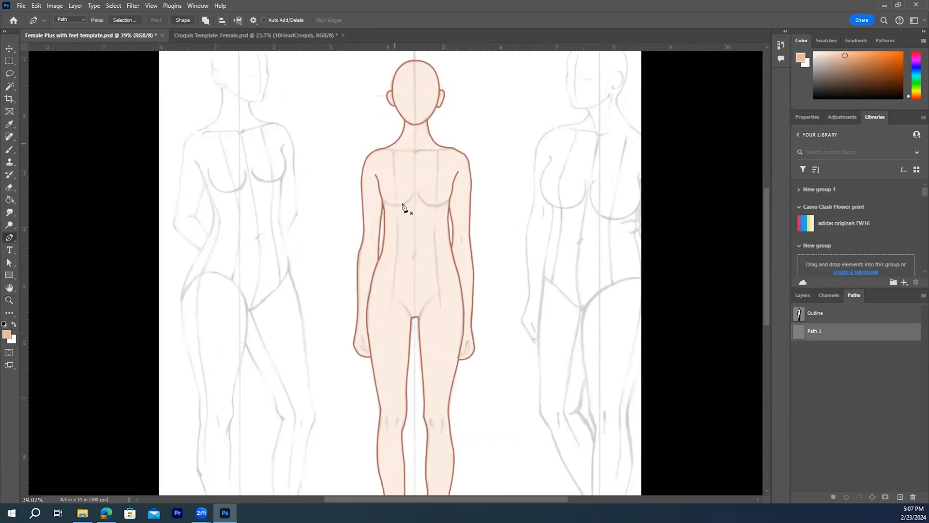
pyautogui.click(415, 188)
pyautogui.moveTo(383, 200); pyautogui.dragTo(361, 182)
pyautogui.keyDown('ctrl'); pyautogui.click(501, 231); pyautogui.keyUp('ctrl')
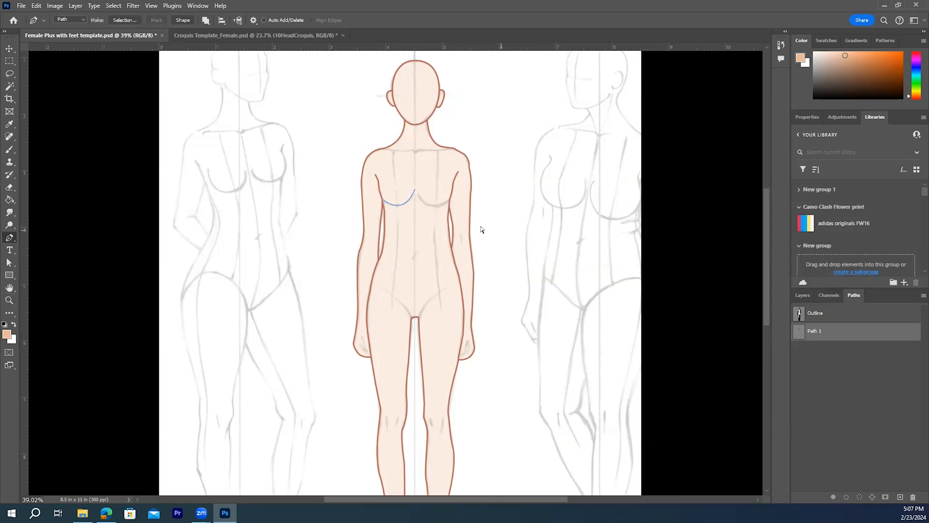
# Trace the curve under the right-hand breast with the Pen tool as a separate open subpath.
pyautogui.click(417, 189)
pyautogui.moveTo(449, 200); pyautogui.dragTo(473, 181)
pyautogui.press('Escape')
# Trace the collarbone line from shoulder to shoulder with a small dip at the base of the neck.
pyautogui.click(384, 147)
pyautogui.moveTo(412, 150); pyautogui.dragTo(429, 145)
pyautogui.click(416, 153)
pyautogui.hotkey('ctrl', 'z')
pyautogui.click(414, 153)
pyautogui.moveTo(452, 150); pyautogui.dragTo(456, 146)
# Trace the two curved leg lines from the hips down to the crotch as separate open subpaths.
pyautogui.scroll(-3, 504, 196)
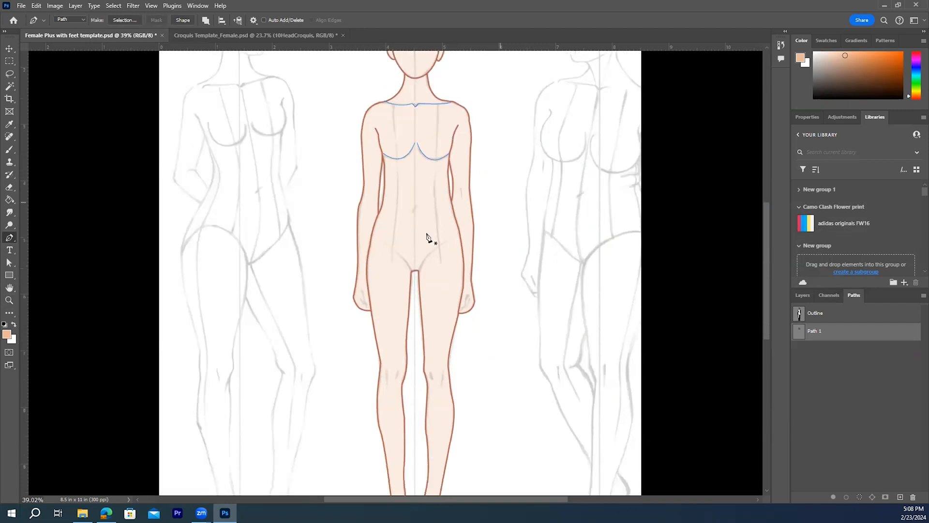
pyautogui.click(381, 209)
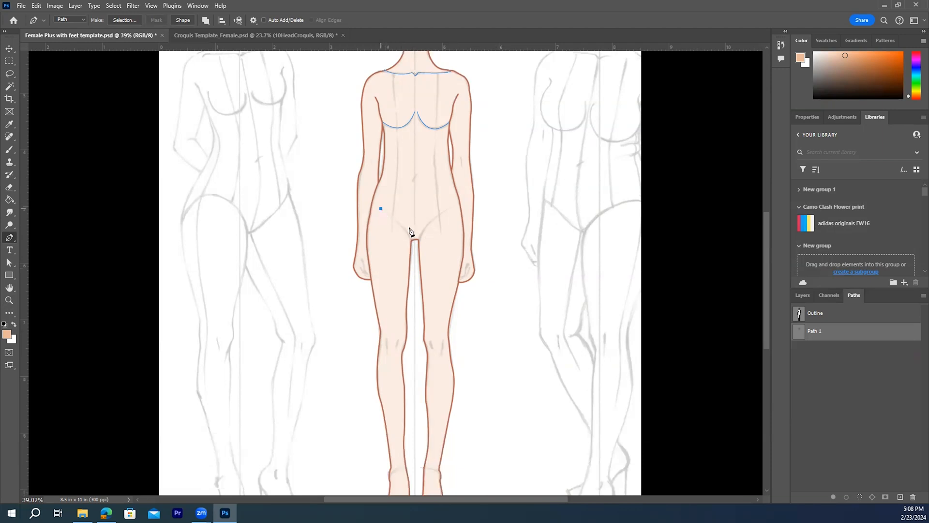
pyautogui.moveTo(410, 238); pyautogui.dragTo(415, 251)
pyautogui.keyDown('ctrl'); pyautogui.click(557, 244); pyautogui.keyUp('ctrl')
pyautogui.click(418, 239)
pyautogui.moveTo(450, 208); pyautogui.dragTo(459, 205)
pyautogui.keyDown('ctrl'); pyautogui.click(514, 254); pyautogui.keyUp('ctrl')
# Draw two short open lines marking both sides of the left-hand knee.
pyautogui.scroll(-2, 514, 254)
pyautogui.click(387, 284)
pyautogui.click(388, 295)
pyautogui.keyDown('ctrl'); pyautogui.click(487, 303); pyautogui.keyUp('ctrl')
pyautogui.click(398, 285)
pyautogui.keyDown('ctrl'); pyautogui.click(430, 289); pyautogui.keyUp('ctrl')
# Draw two short open lines marking both sides of the right-hand knee.
pyautogui.click(432, 286)
pyautogui.click(432, 294)
pyautogui.keyDown('ctrl'); pyautogui.click(508, 296); pyautogui.keyUp('ctrl')
pyautogui.click(444, 285)
pyautogui.click(441, 301)
pyautogui.keyDown('ctrl'); pyautogui.click(505, 304); pyautogui.keyUp('ctrl')
# Rename the new body-detail path as Details.
pyautogui.scroll(2, 510, 294)
pyautogui.scroll(2, 510, 296)
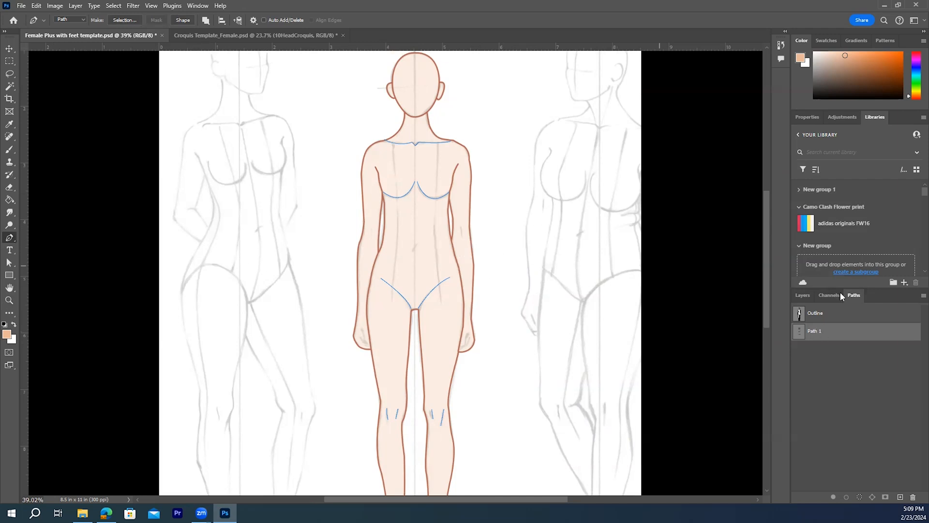
pyautogui.doubleClick(821, 332)
pyautogui.write('Details')
pyautogui.click(860, 335)
# Draw a short open segment beside the middle figure's shoulder on the Details path and check the path's available commands.
pyautogui.click(515, 145)
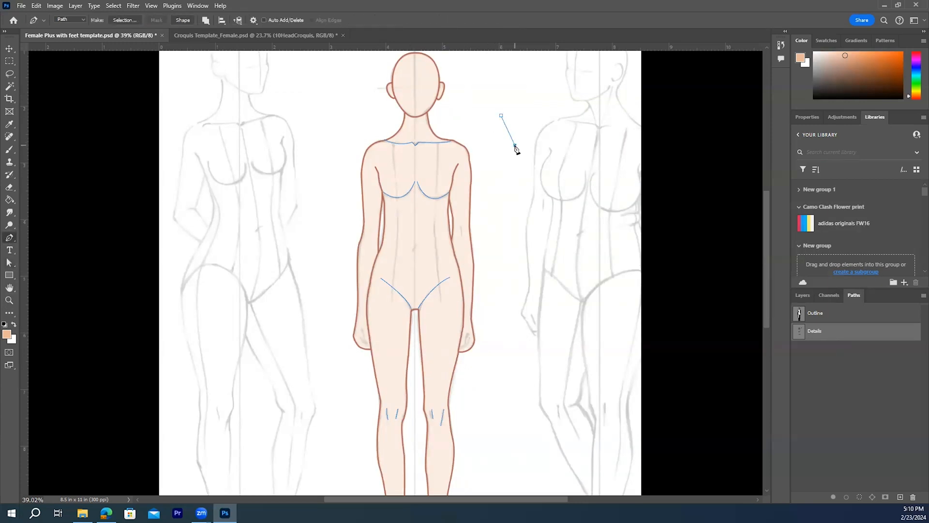
pyautogui.rightClick(840, 335)
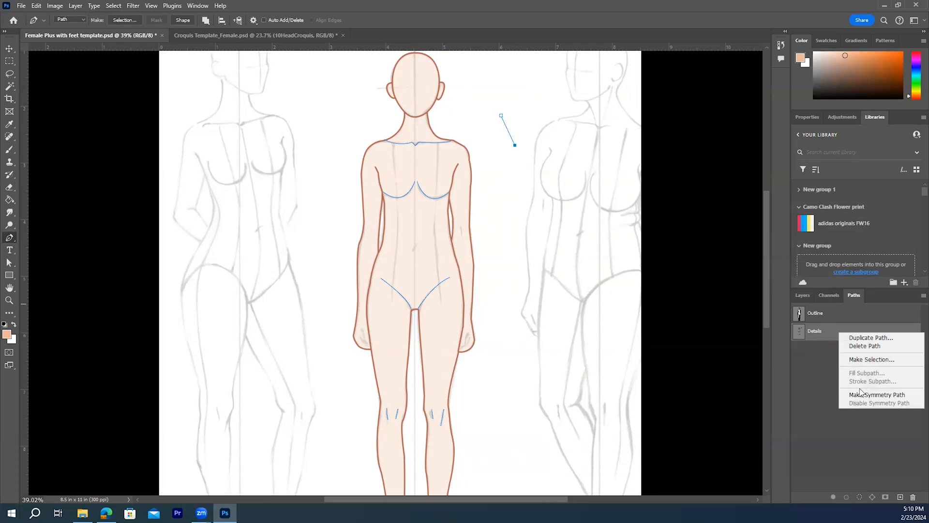
pyautogui.click(828, 376)
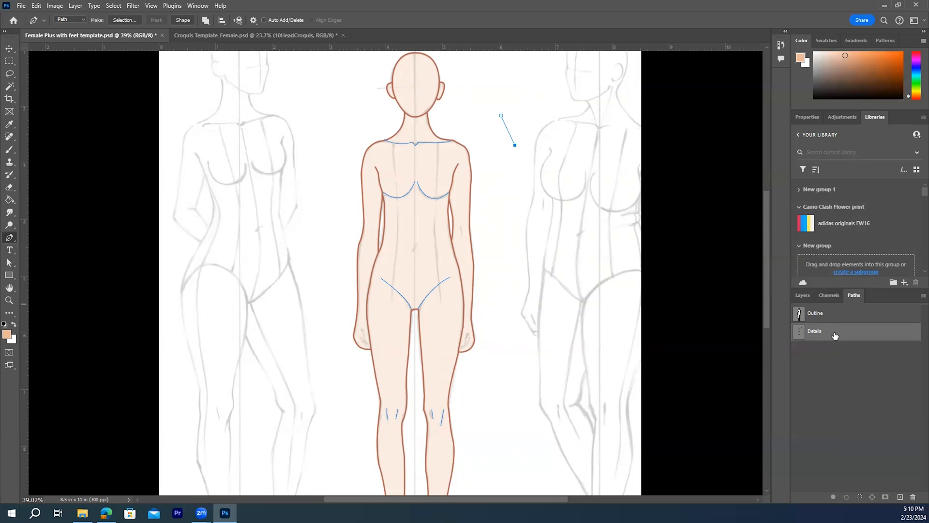
# Try to stroke the Details subpath using the Hard Round brush with Simulate Pressure.
pyautogui.click(10, 152)
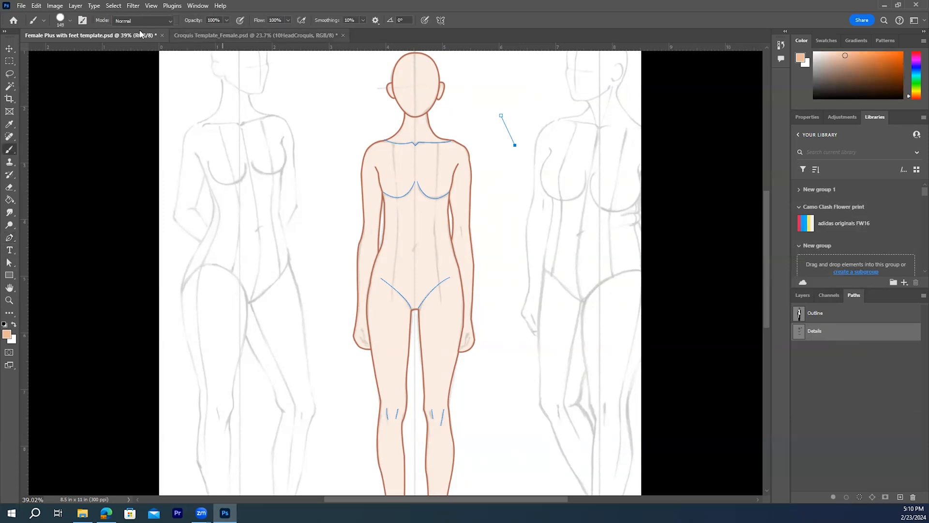
pyautogui.click(70, 21)
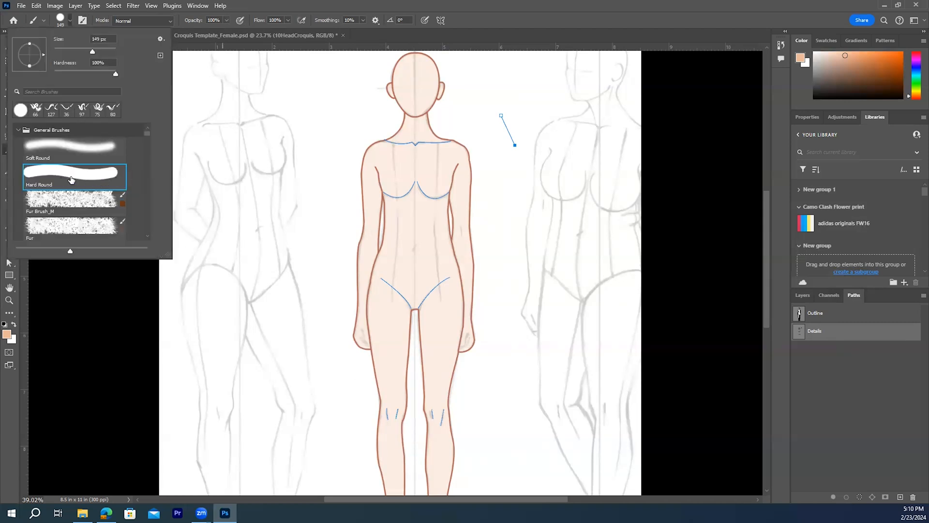
pyautogui.click(70, 21)
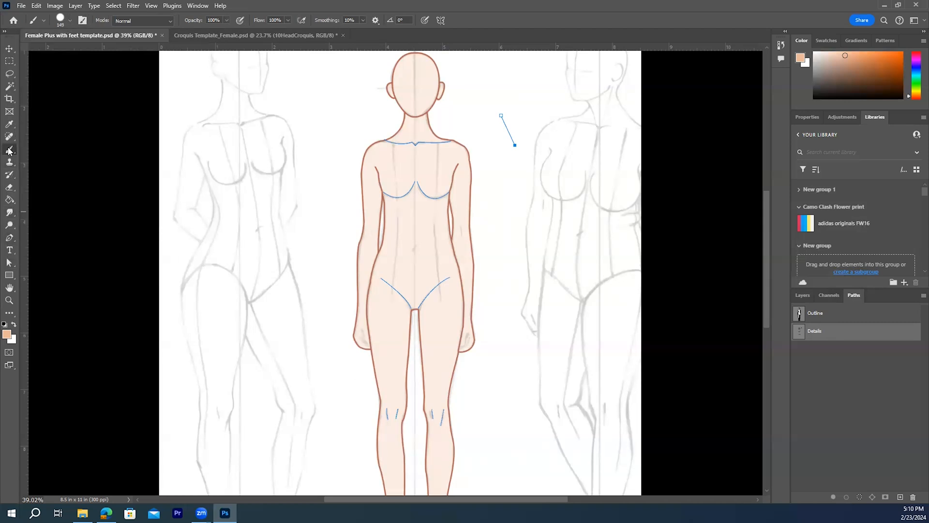
pyautogui.rightClick(830, 334)
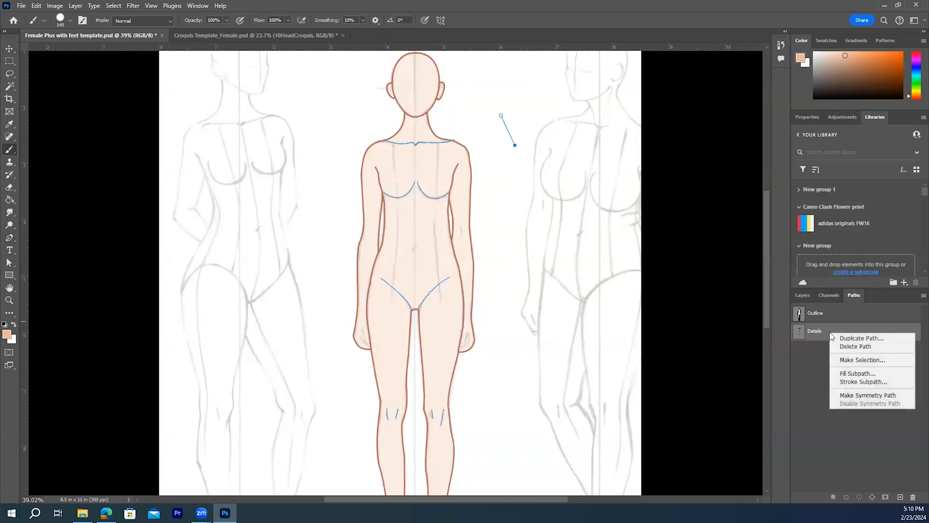
pyautogui.click(855, 382)
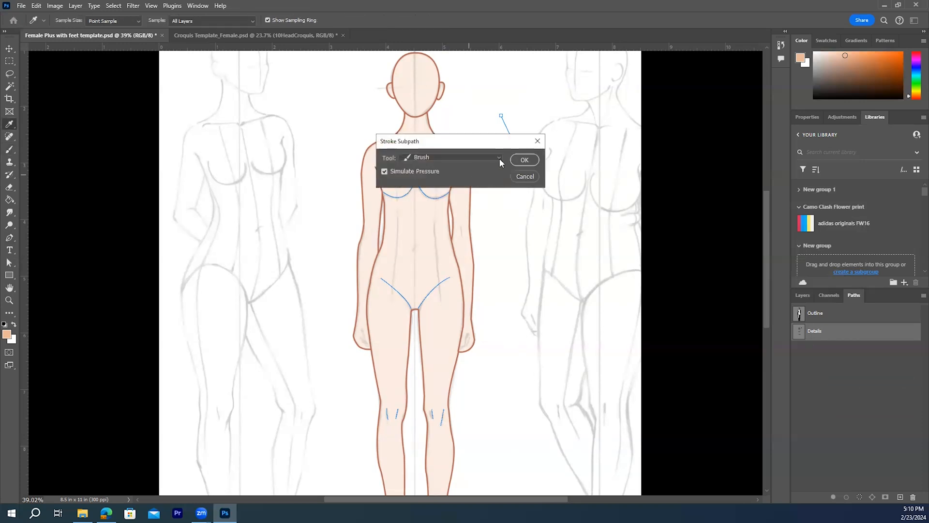
pyautogui.click(500, 159)
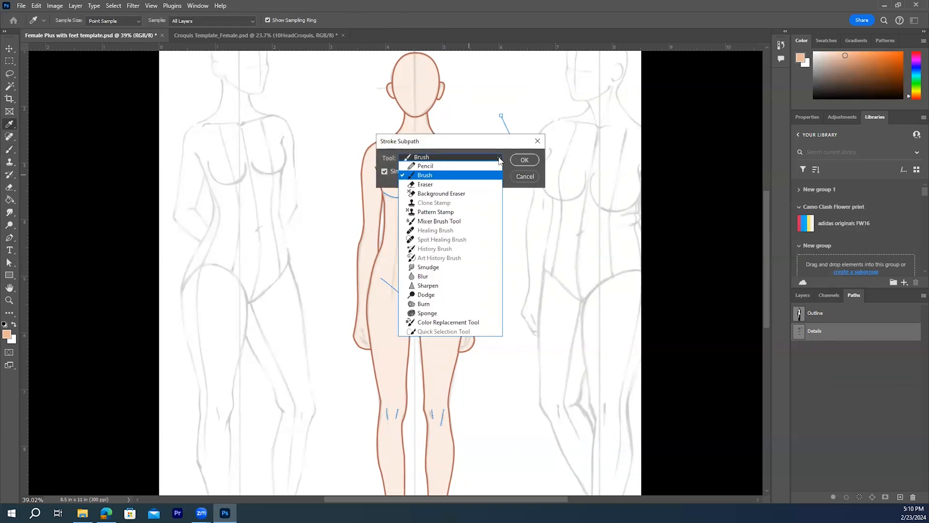
pyautogui.click(422, 177)
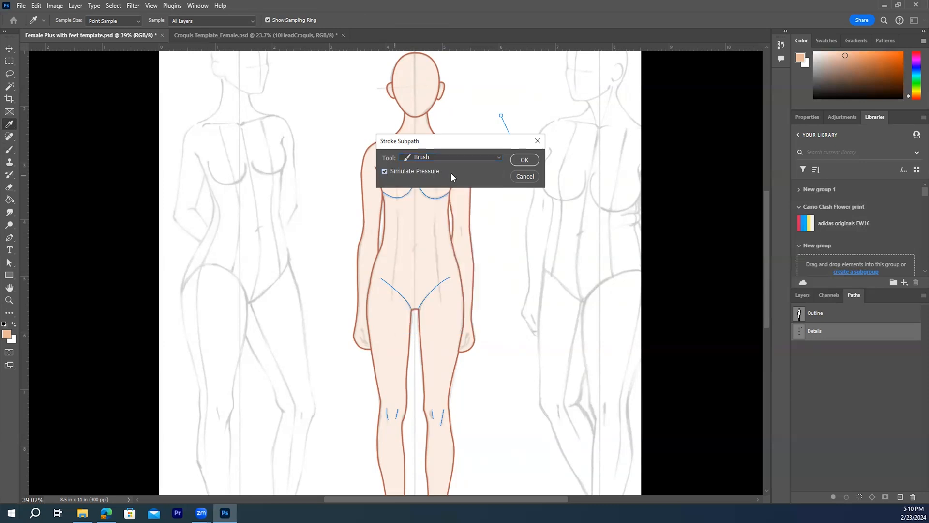
pyautogui.click(525, 160)
pyautogui.press('b')
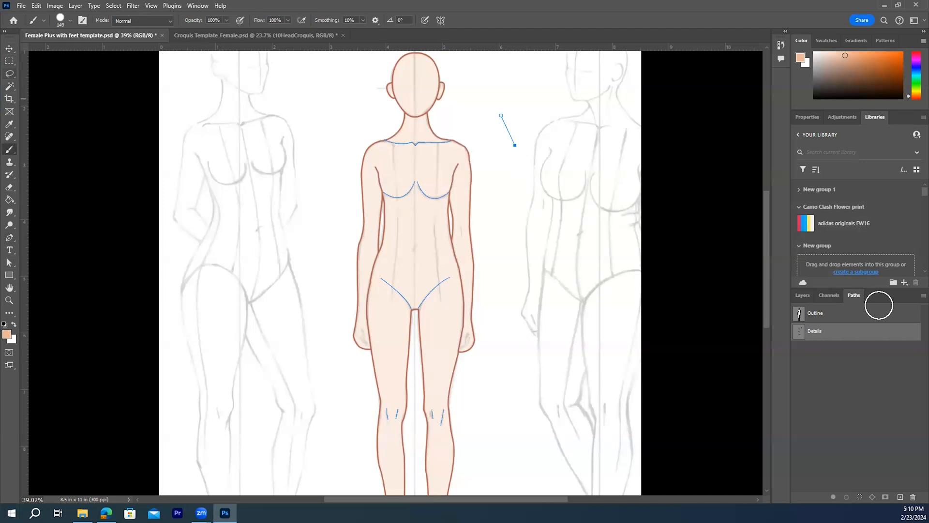
pyautogui.click(845, 360)
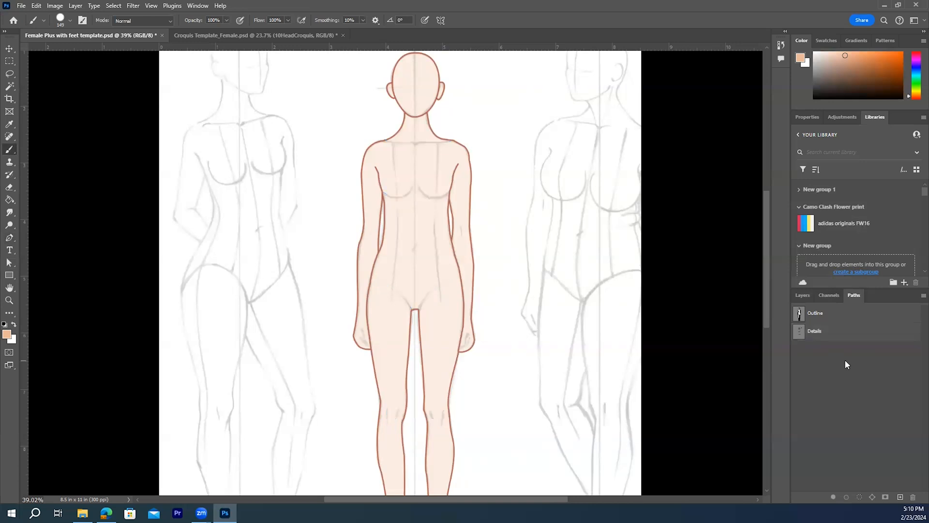
# Delete the stray open segment beside the middle figure's shoulder from the Details path.
pyautogui.click(836, 333)
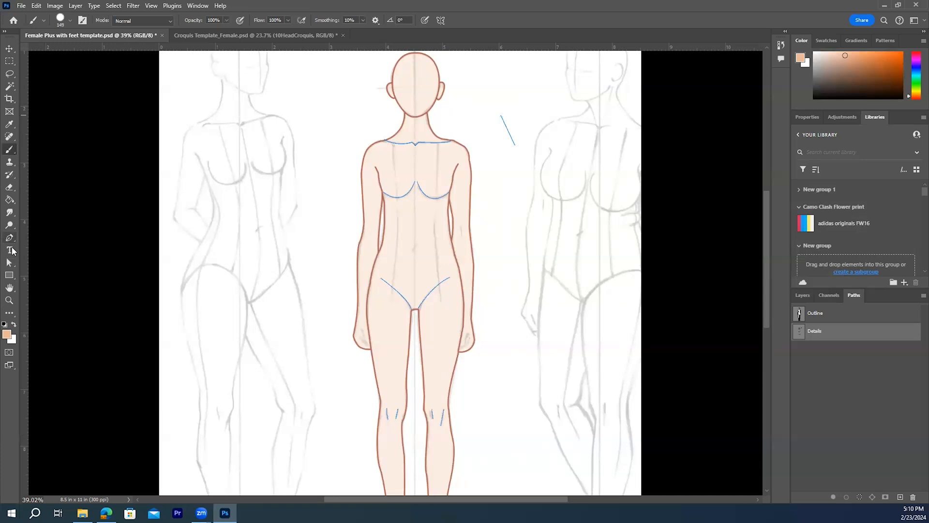
pyautogui.click(9, 262)
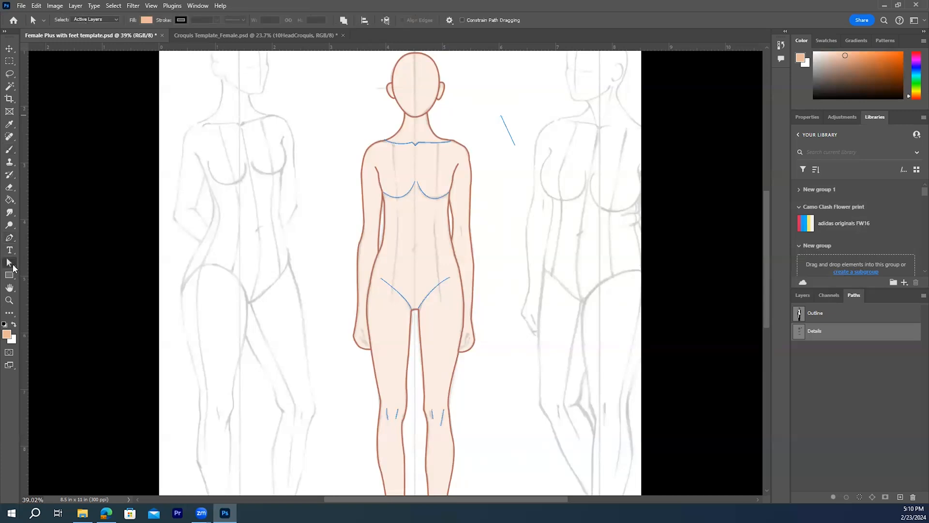
pyautogui.click(509, 137)
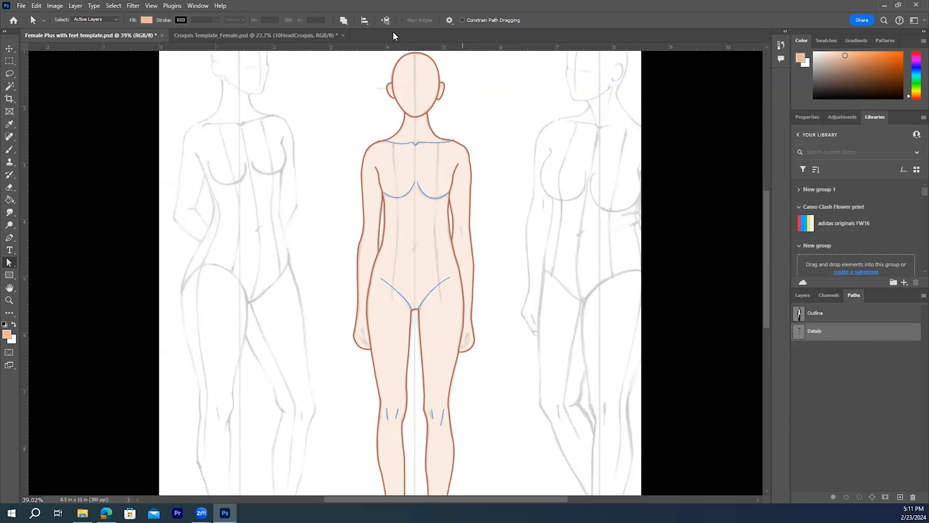
# Set the Brush's foreground color to the brown b36452.
pyautogui.click(10, 151)
pyautogui.click(7, 333)
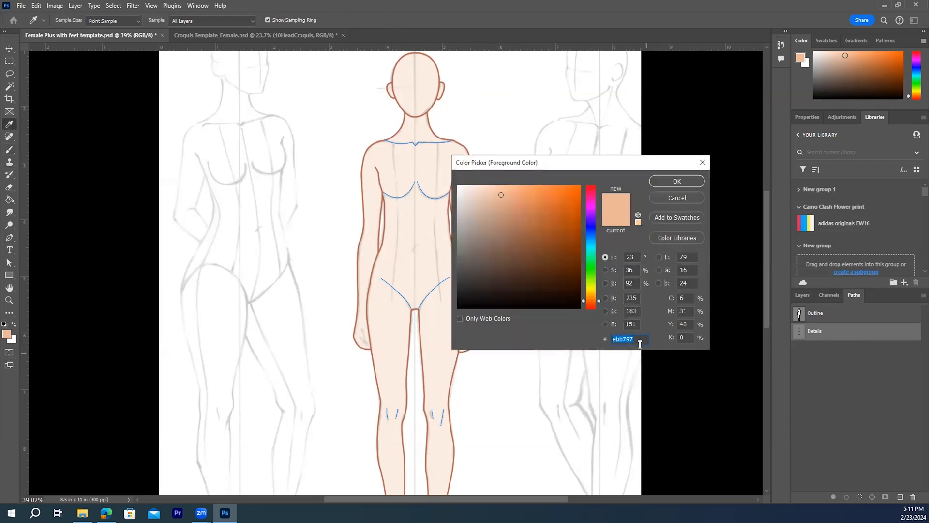
pyautogui.press('BackSpace')
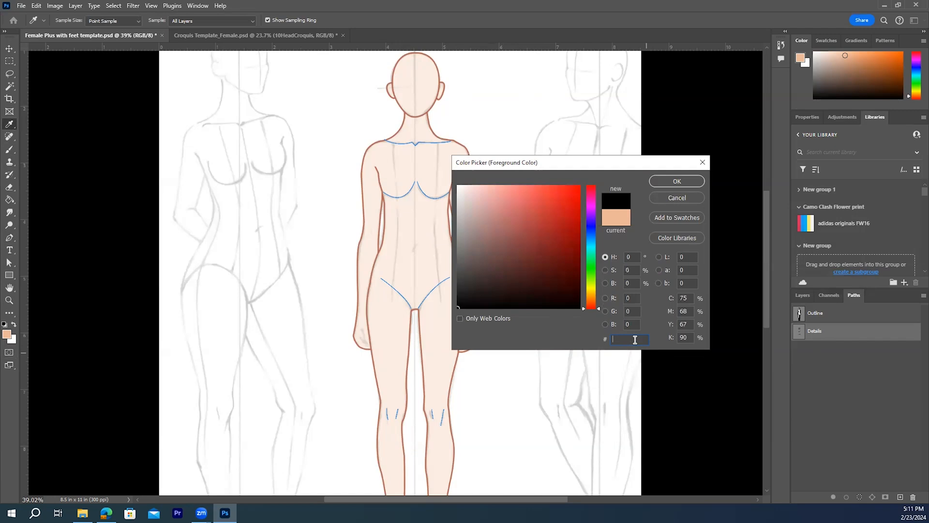
pyautogui.write('b')
pyautogui.write('36')
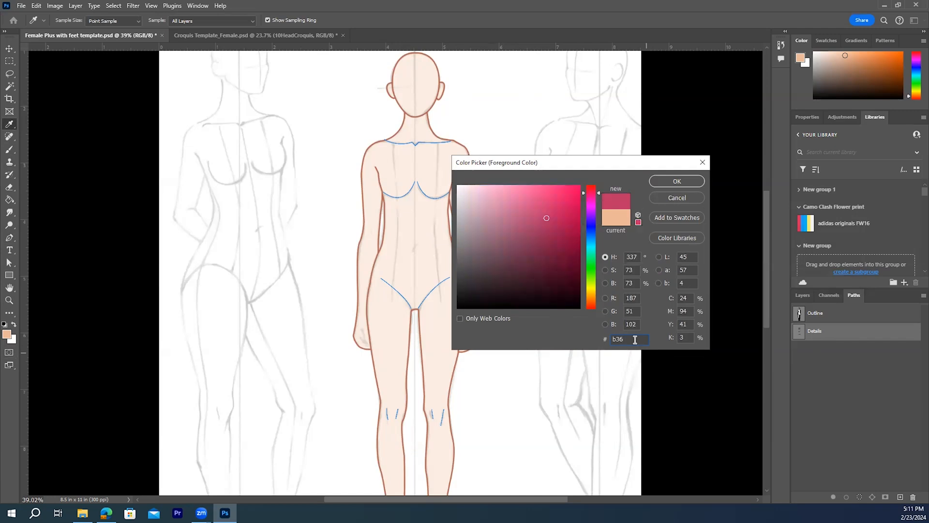
pyautogui.write('452')
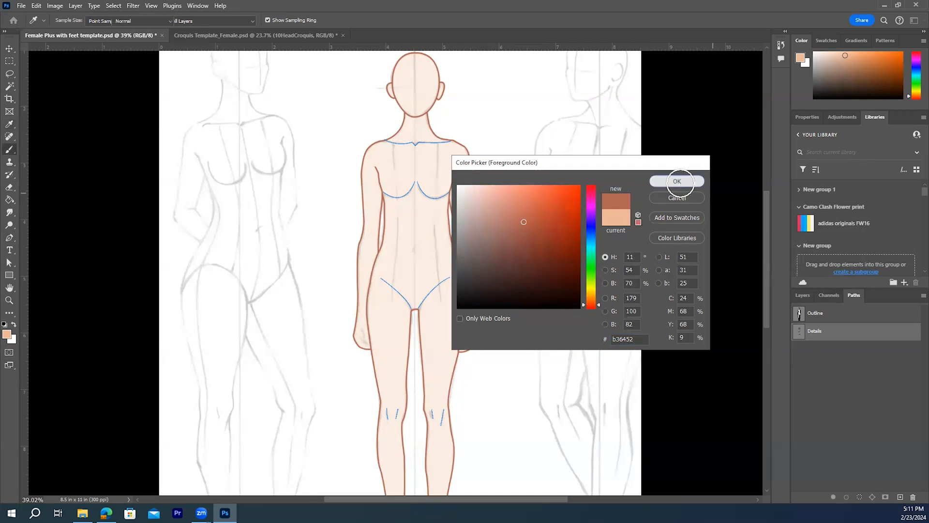
pyautogui.click(677, 181)
pyautogui.press('b')
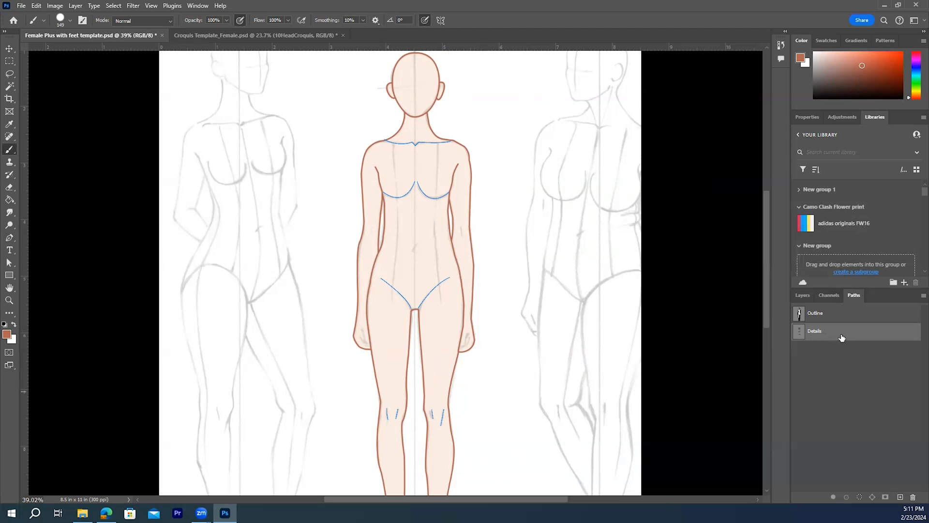
# Create a new layer above the Outline layer and name it details.
pyautogui.click(802, 295)
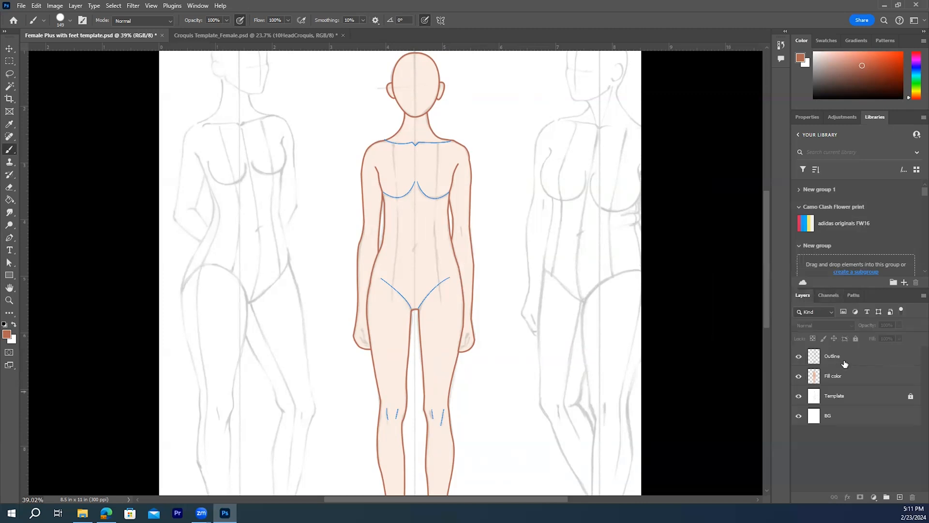
pyautogui.click(844, 356)
pyautogui.click(899, 497)
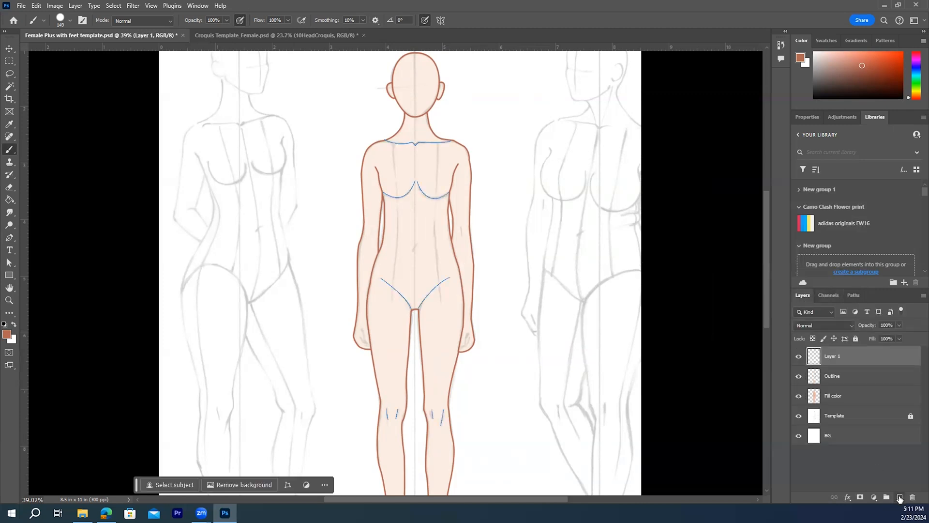
pyautogui.doubleClick(831, 356)
pyautogui.write('details')
pyautogui.click(855, 460)
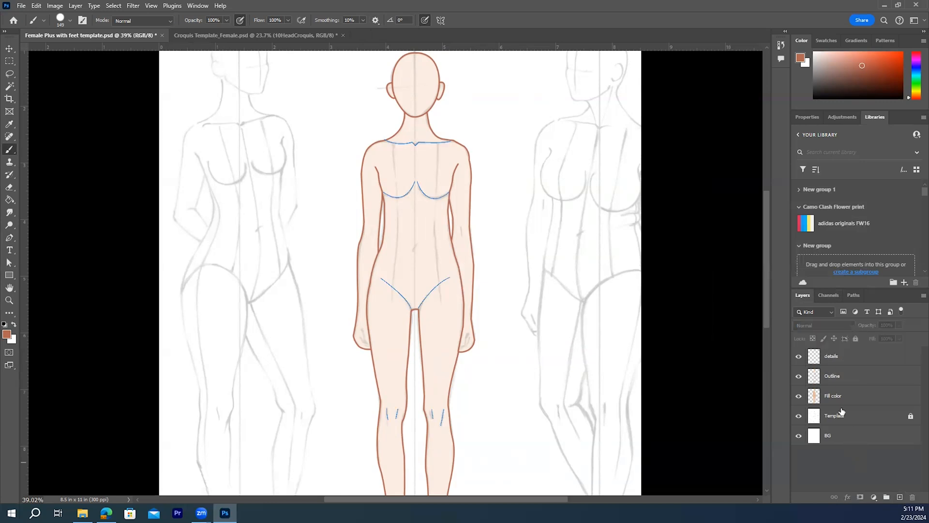
# Reduce the Hard Round brush size to 9 px for stroking the Details path.
pyautogui.click(851, 296)
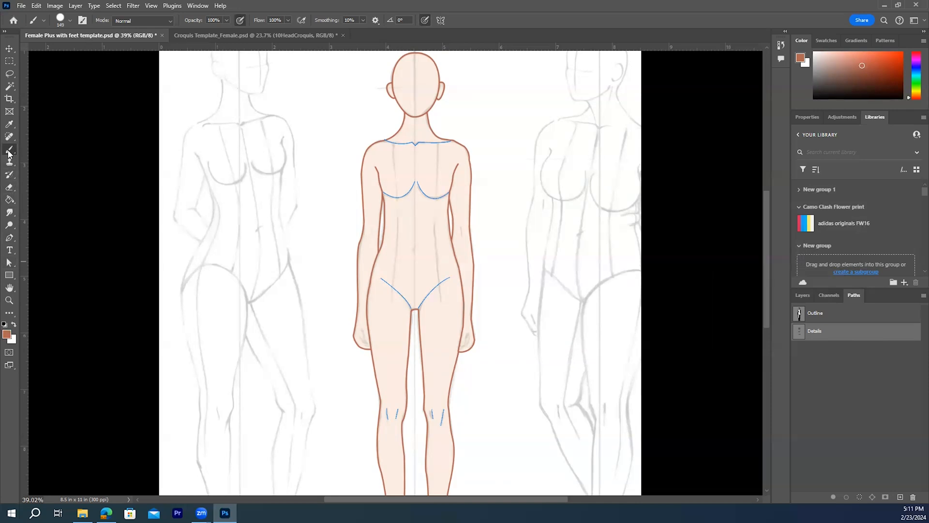
pyautogui.click(70, 20)
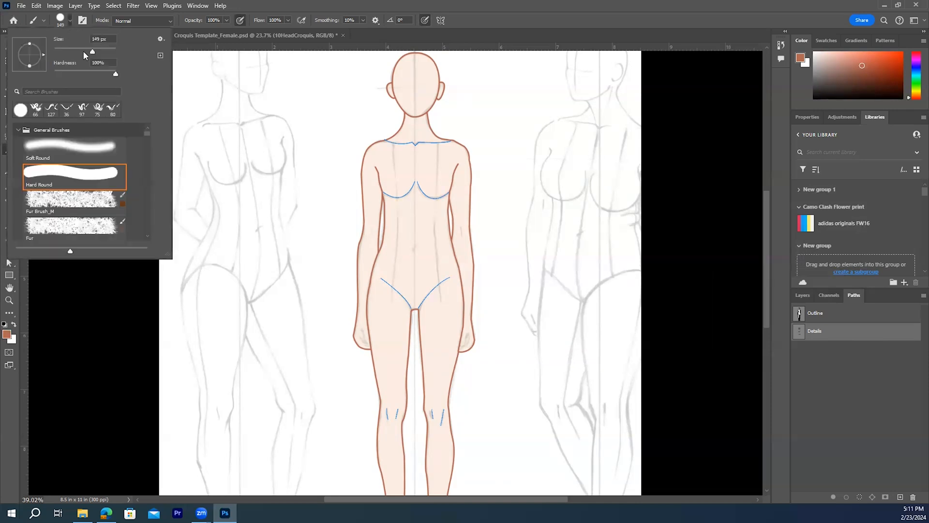
pyautogui.moveTo(93, 50); pyautogui.dragTo(58, 59)
pyautogui.click(832, 367)
pyautogui.click(829, 333)
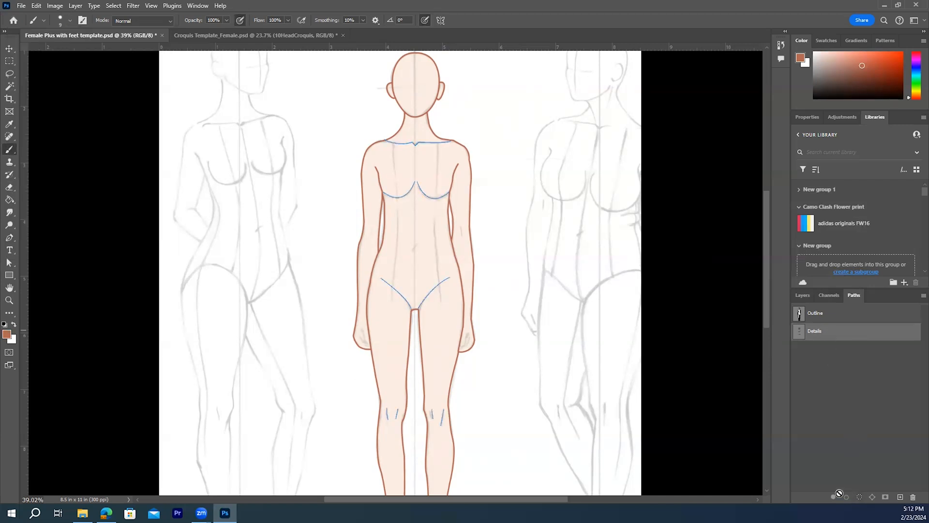
# Stroke the Details path with the brush on the details layer, deselect the path and check the stroked lines.
pyautogui.click(803, 295)
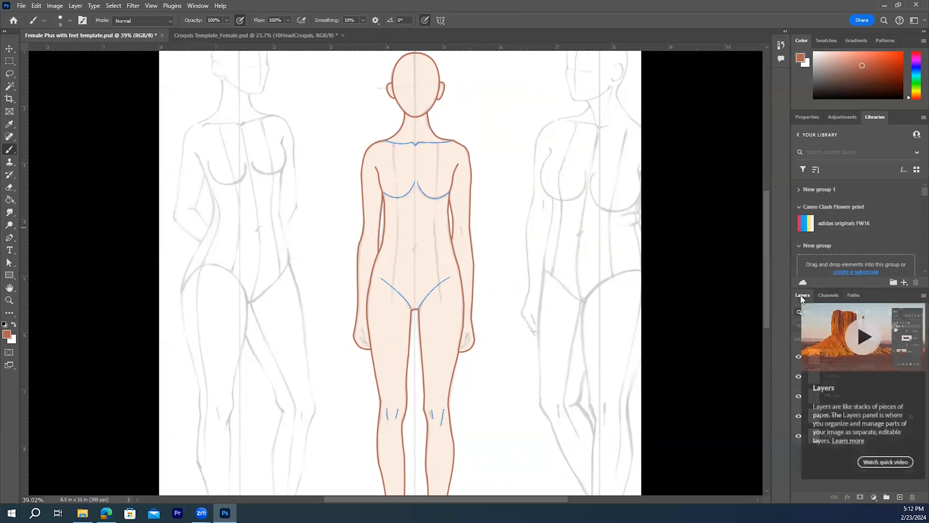
pyautogui.click(841, 358)
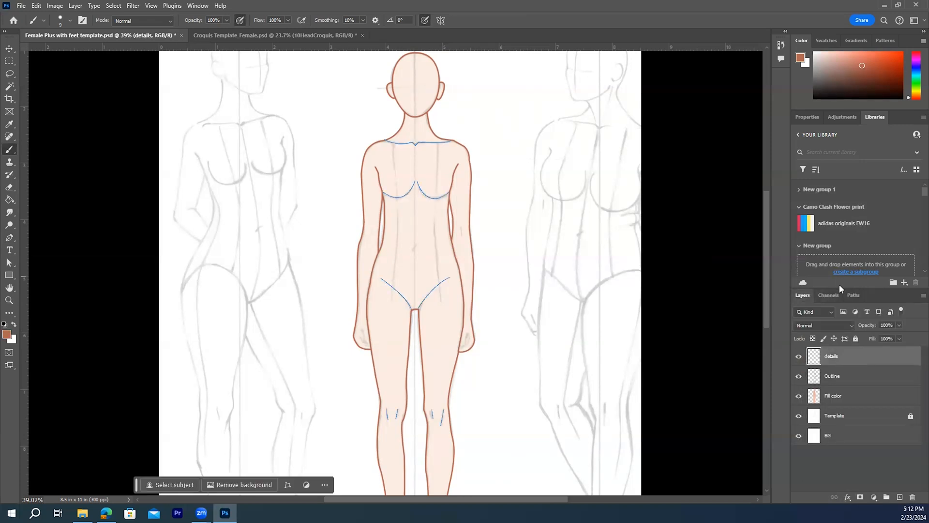
pyautogui.click(852, 296)
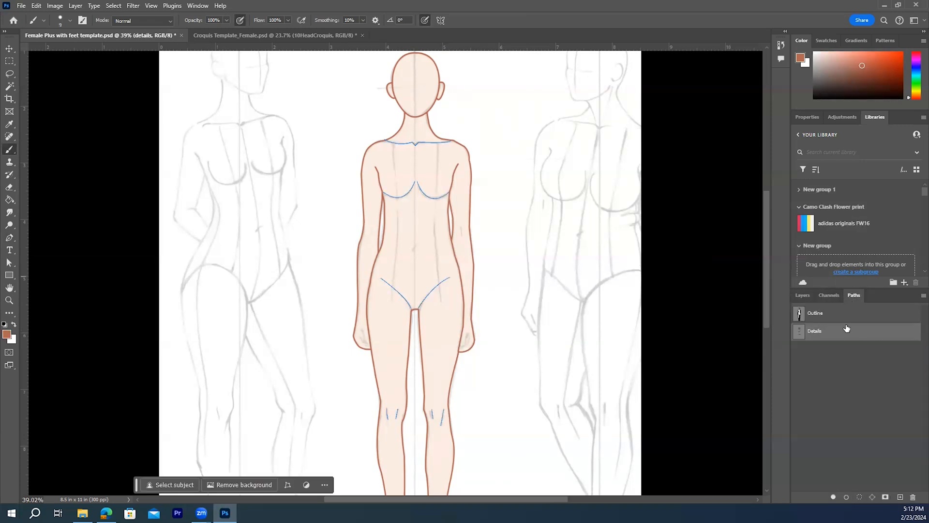
pyautogui.click(846, 497)
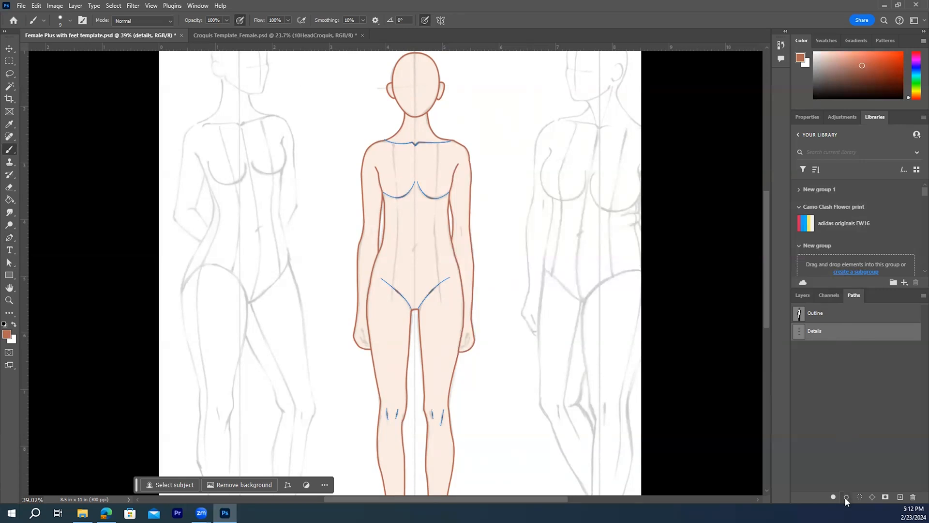
pyautogui.click(818, 390)
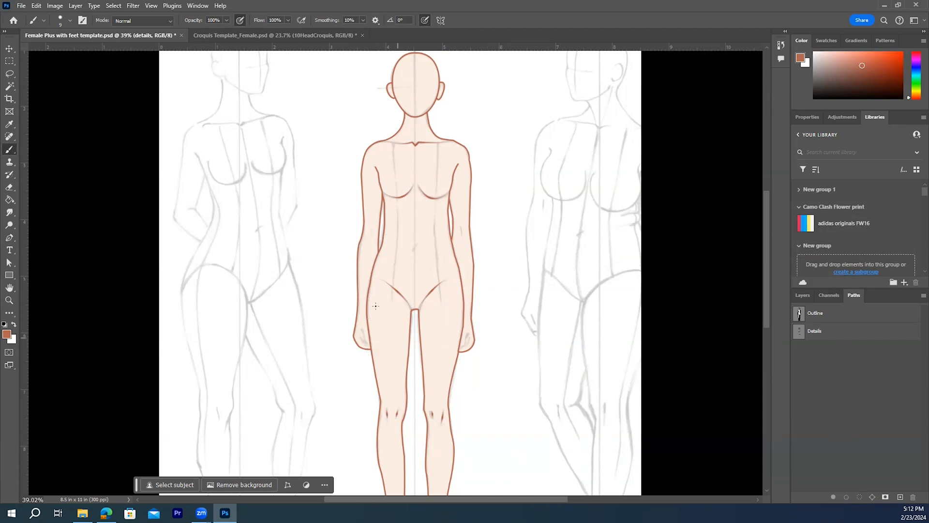
pyautogui.scroll(-5, 542, 328)
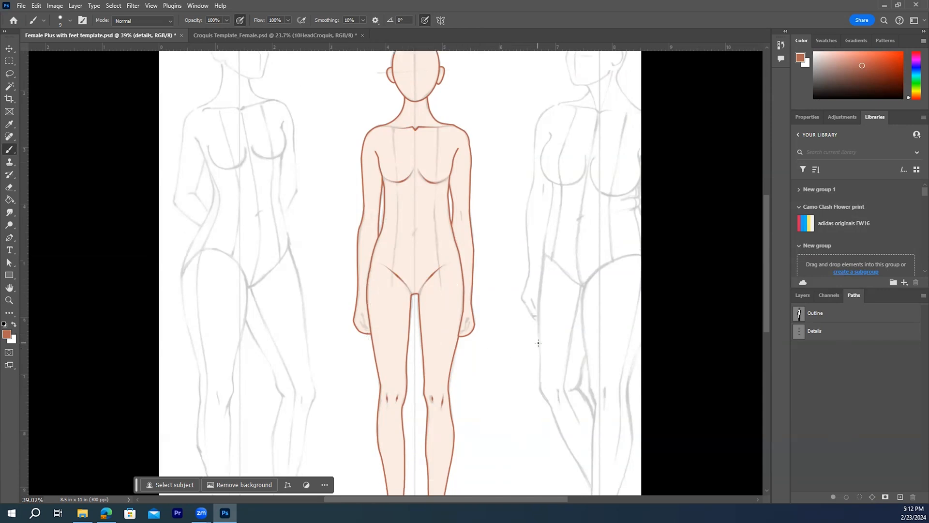
pyautogui.scroll(5, 538, 343)
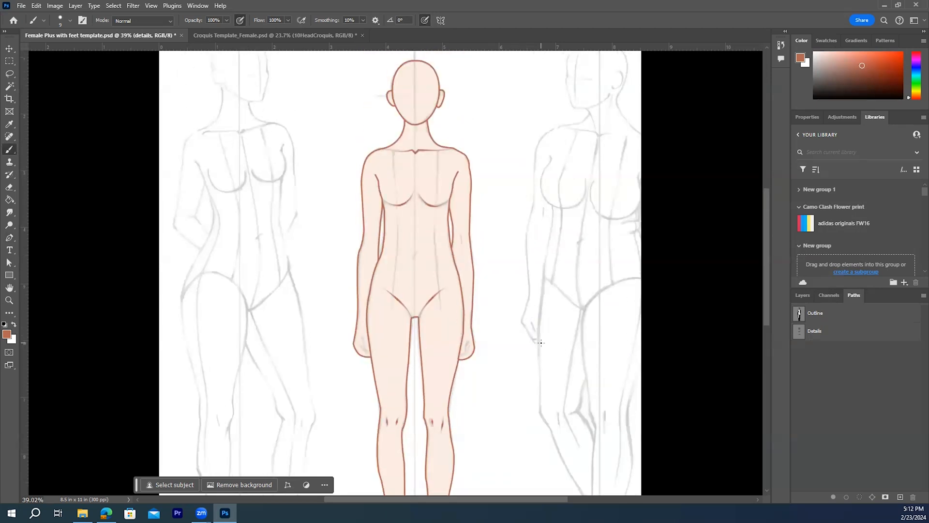
pyautogui.scroll(1, 541, 343)
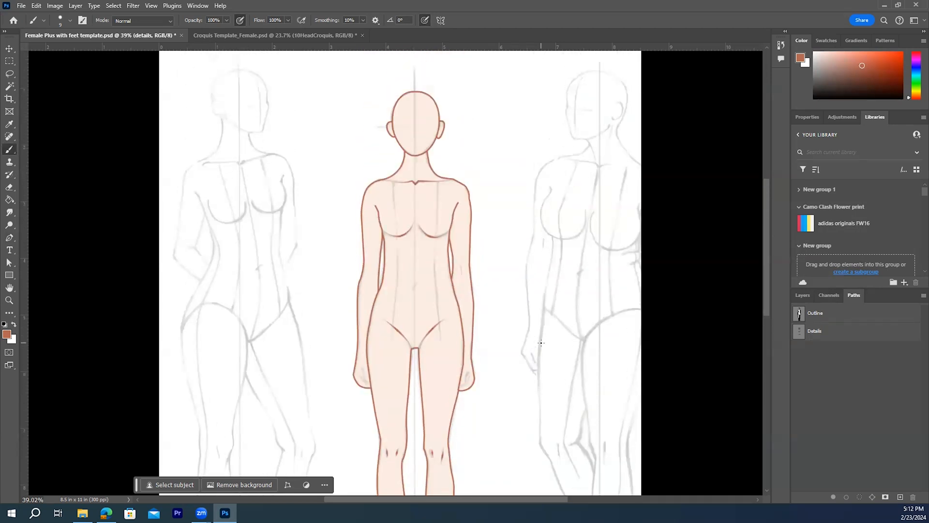
# Set the Fill color layer's opacity to 100% and hide the Template layer.
pyautogui.click(801, 295)
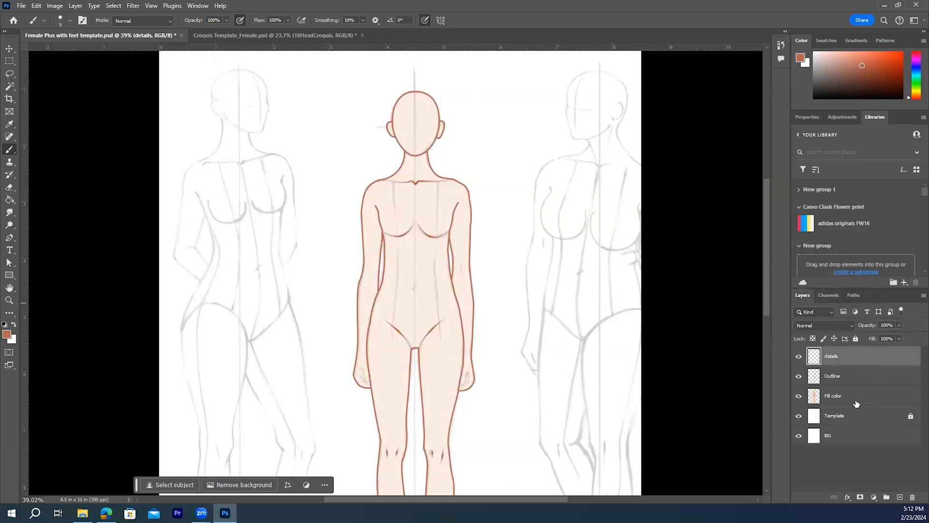
pyautogui.click(856, 403)
pyautogui.click(898, 326)
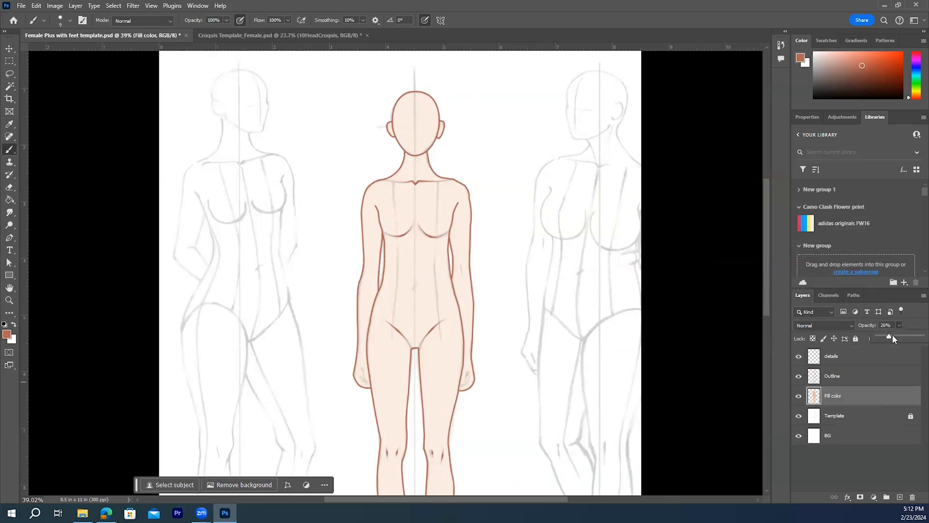
pyautogui.moveTo(889, 339); pyautogui.dragTo(916, 340)
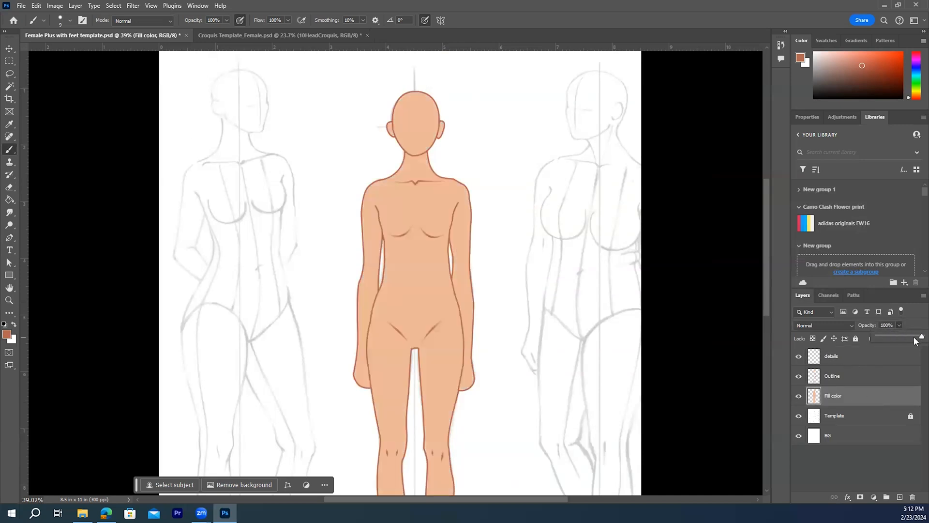
pyautogui.click(798, 416)
pyautogui.click(799, 415)
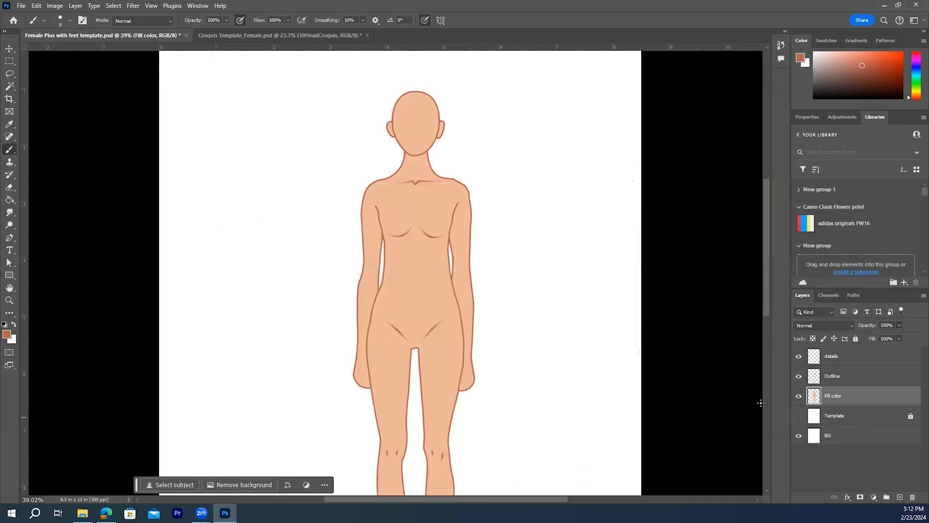
# Add a Curves adjustment layer above the details layer and pull the RGB curve's midpoint down to darken the figure.
pyautogui.click(9, 300)
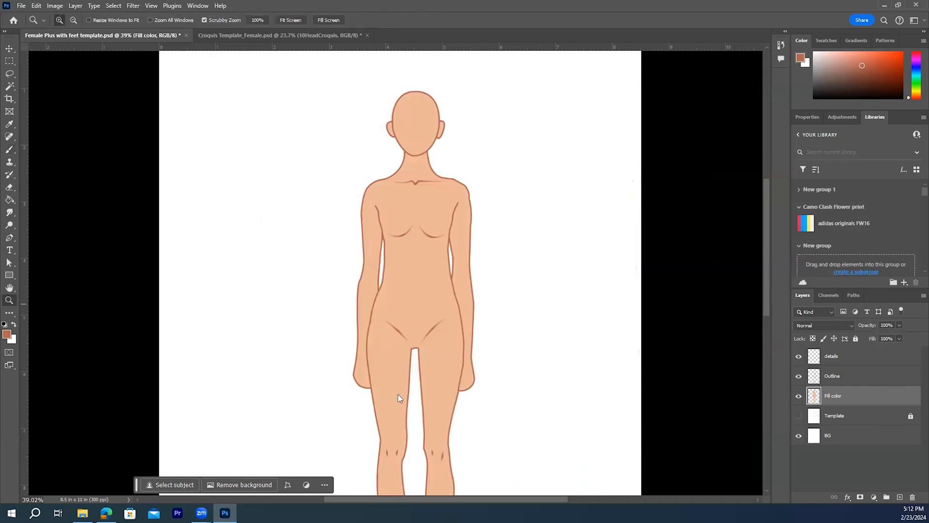
pyautogui.moveTo(477, 407); pyautogui.dragTo(459, 384)
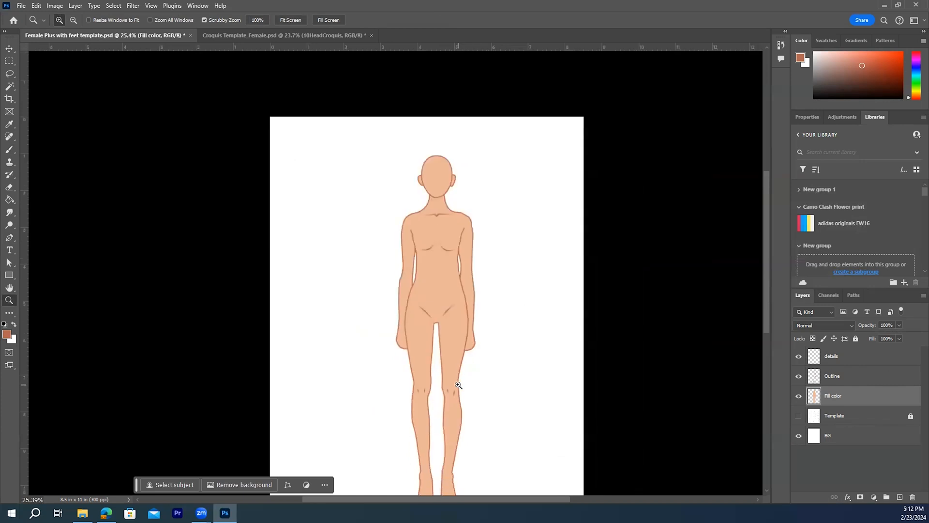
pyautogui.click(853, 463)
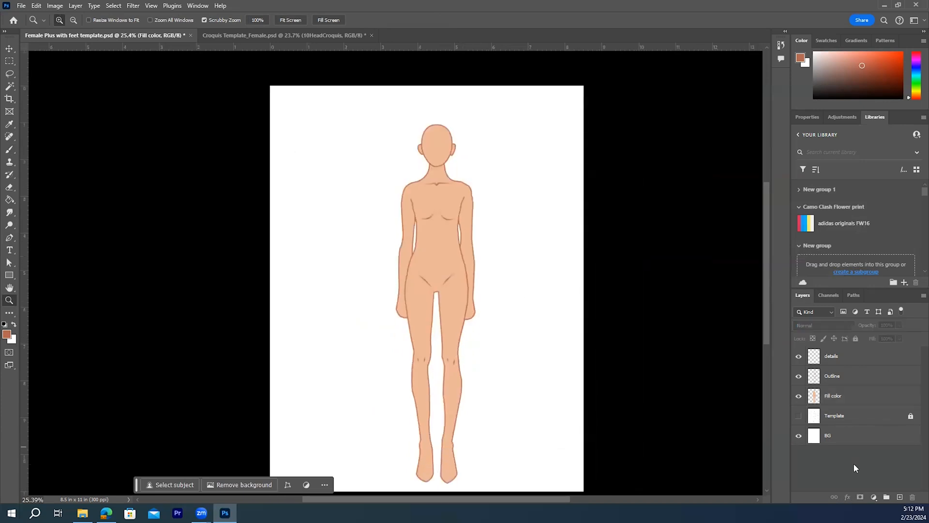
pyautogui.click(851, 359)
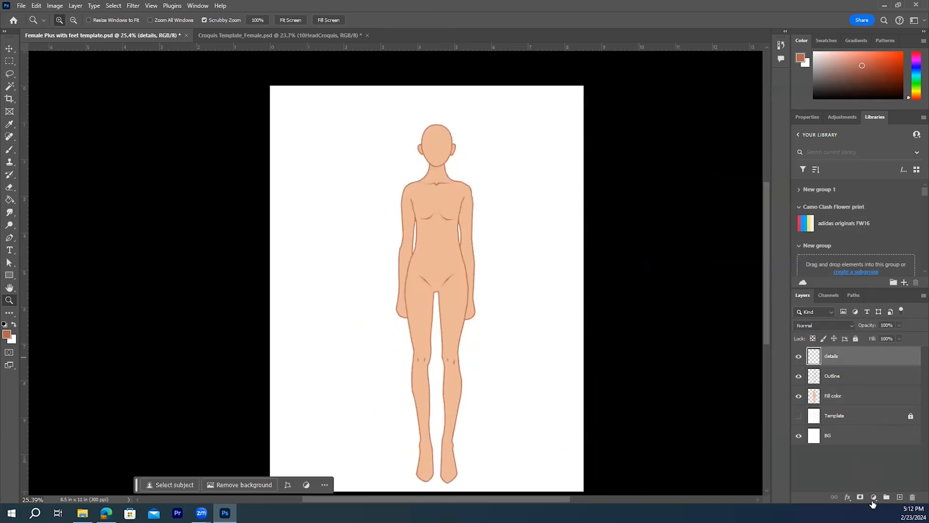
pyautogui.click(873, 498)
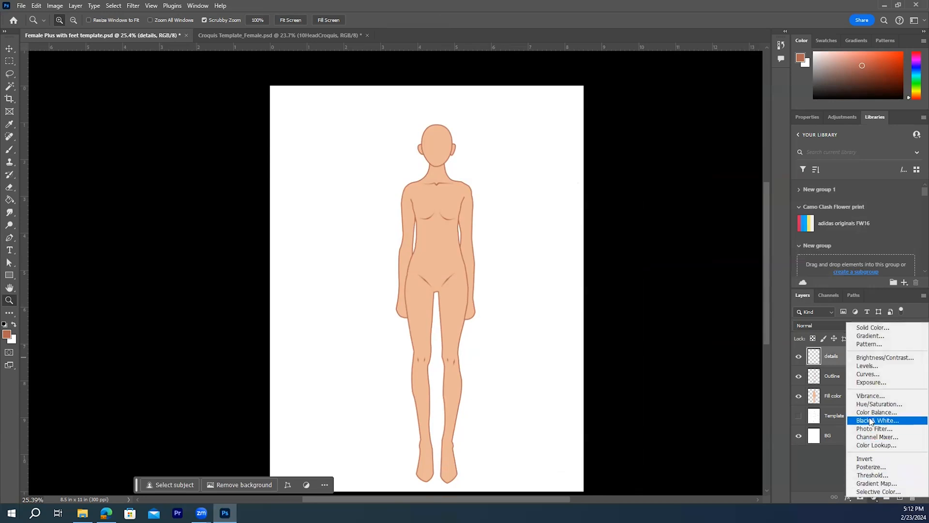
pyautogui.click(860, 376)
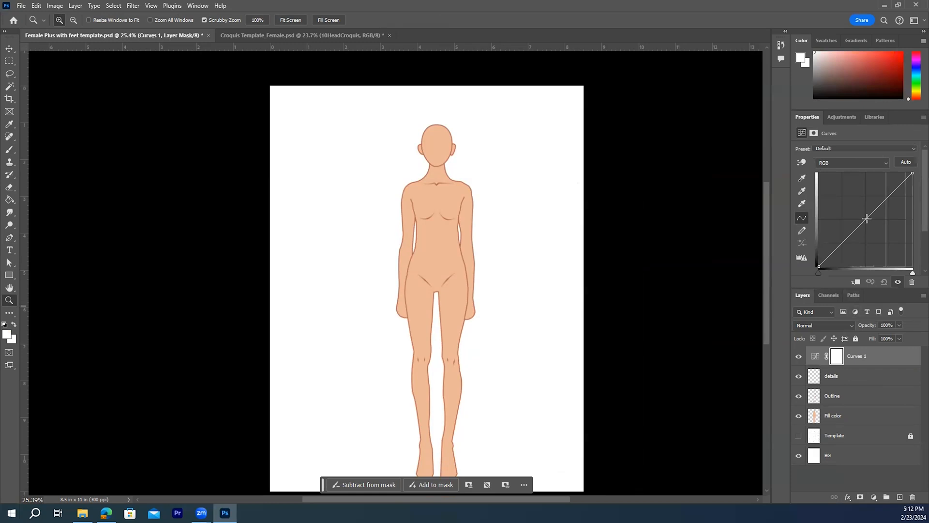
pyautogui.moveTo(865, 220)
pyautogui.mouseDown()
pyautogui.moveTo(854, 211)
pyautogui.moveTo(874, 231)
pyautogui.mouseUp()
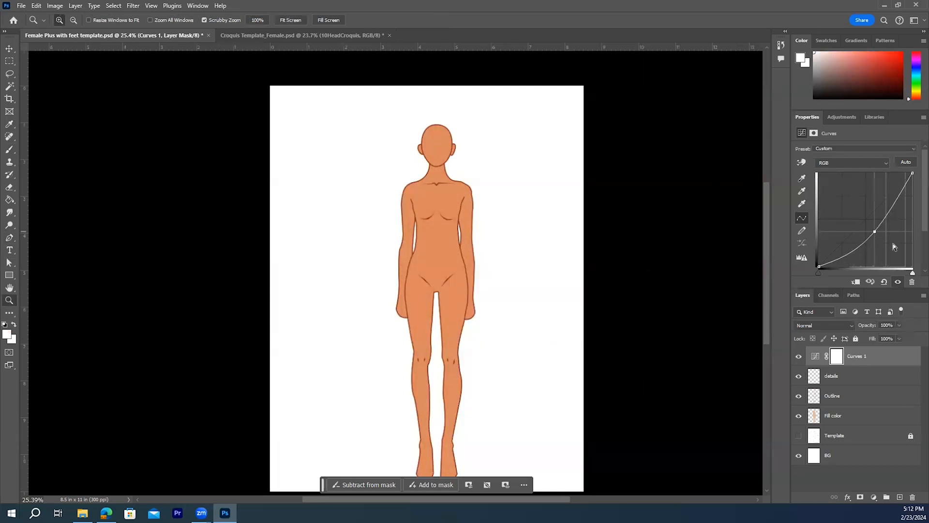
# Invert the Curves layer's mask to black and rename the layer shadow.
pyautogui.click(836, 358)
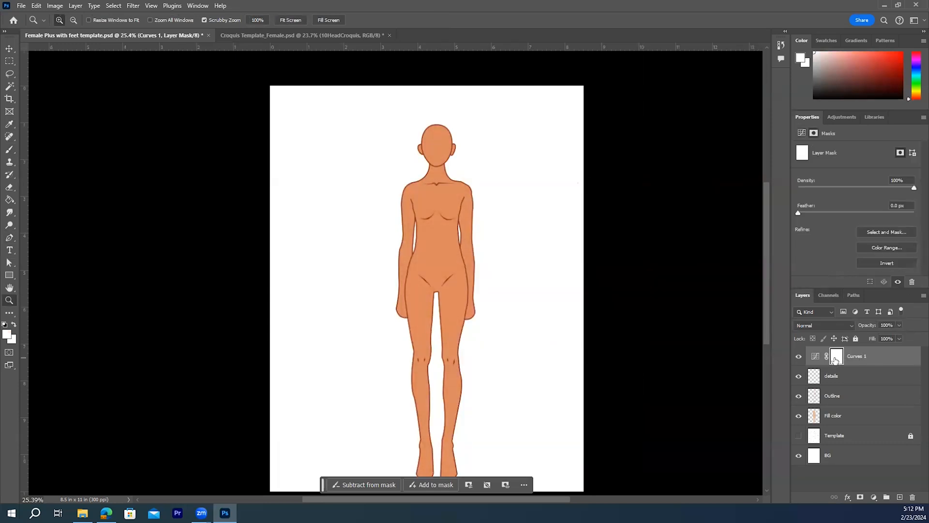
pyautogui.hotkey('ctrl', 'i')
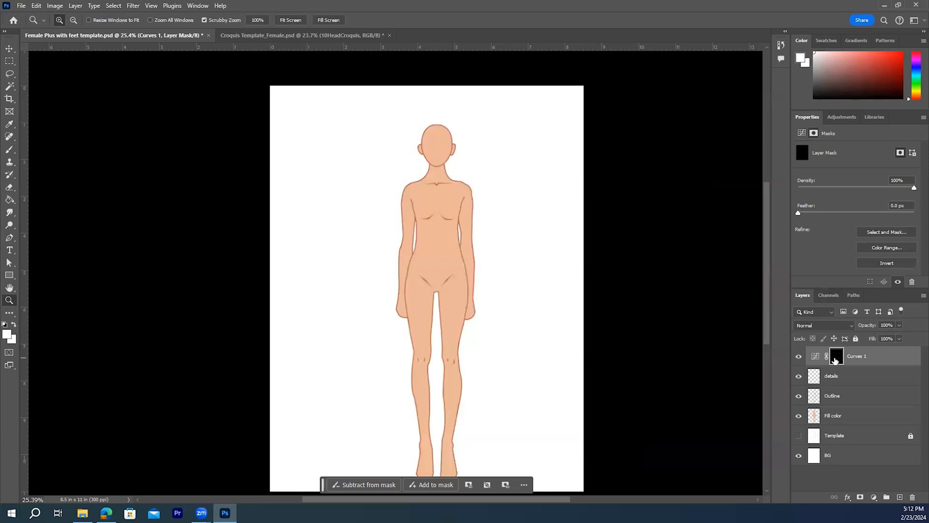
pyautogui.doubleClick(861, 357)
pyautogui.write('sh')
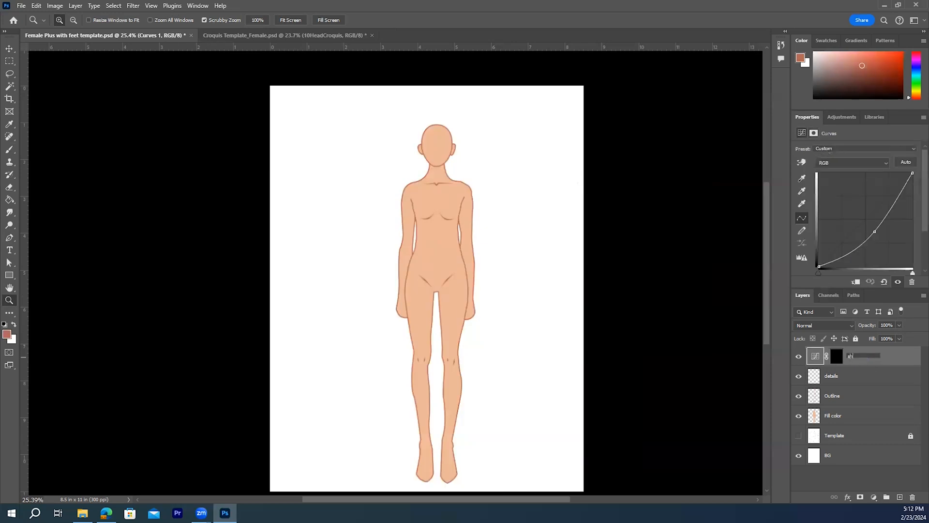
pyautogui.write('adow')
# Choose the Brush tool with the Soft Round tip at 0% hardness and a size of 250 px.
pyautogui.click(8, 152)
pyautogui.rightClick(10, 152)
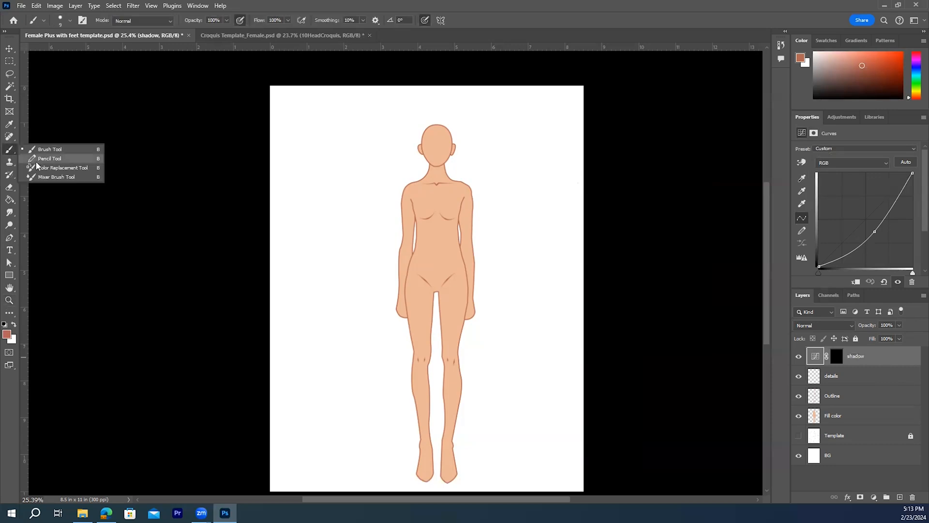
pyautogui.click(47, 150)
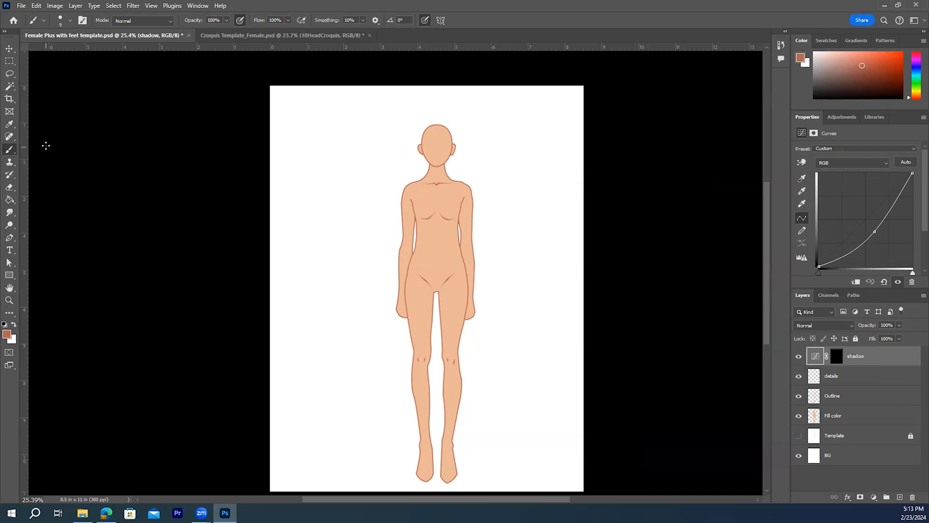
pyautogui.click(69, 21)
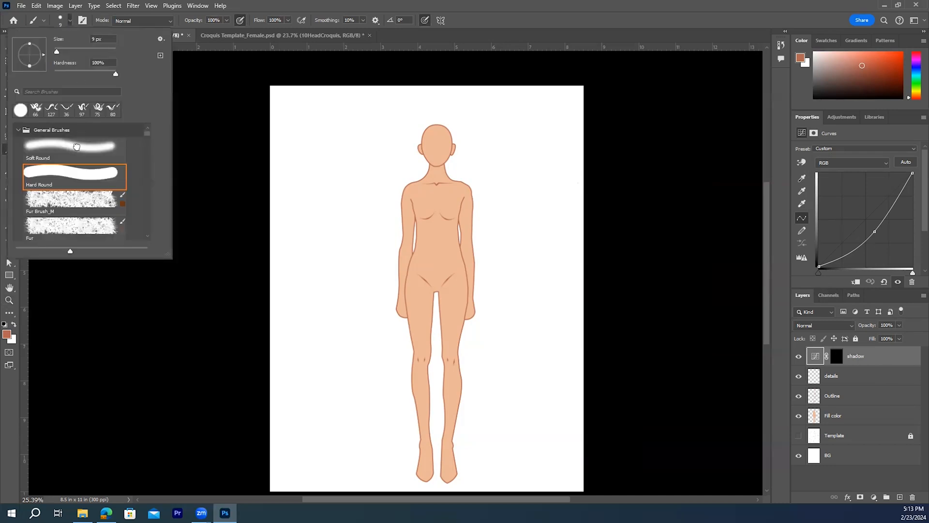
pyautogui.moveTo(55, 52); pyautogui.dragTo(68, 52)
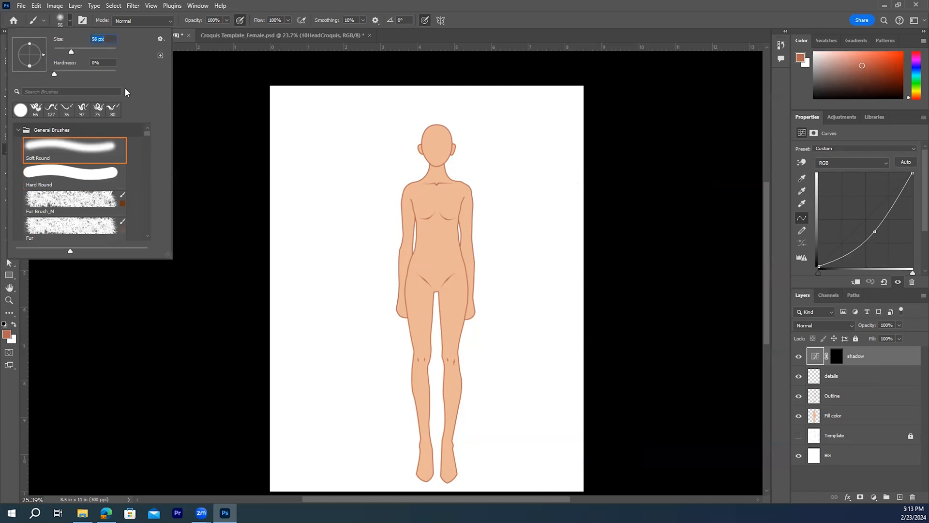
pyautogui.click(68, 21)
pyautogui.click(68, 20)
pyautogui.moveTo(71, 53); pyautogui.dragTo(76, 52)
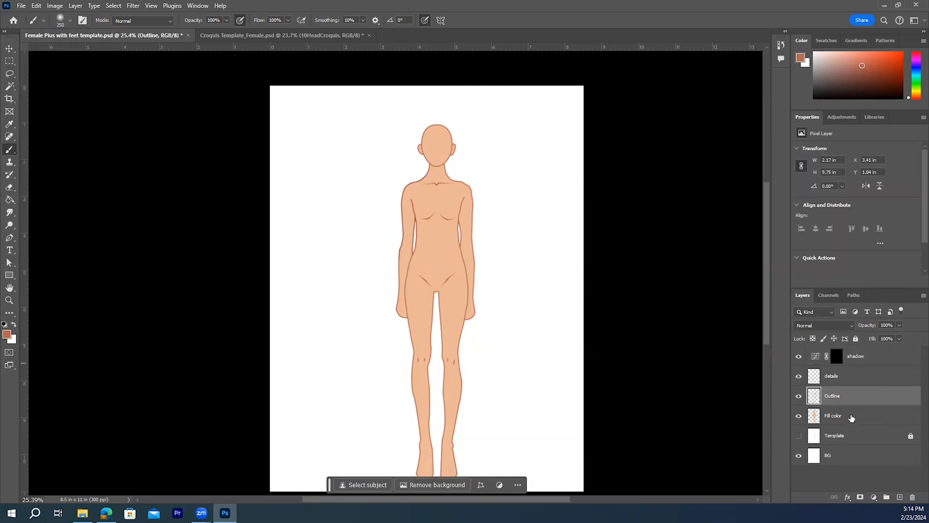
# Select the pixels of the Fill color layer and make the shadow layer active with that selection kept.
pyautogui.click(849, 417)
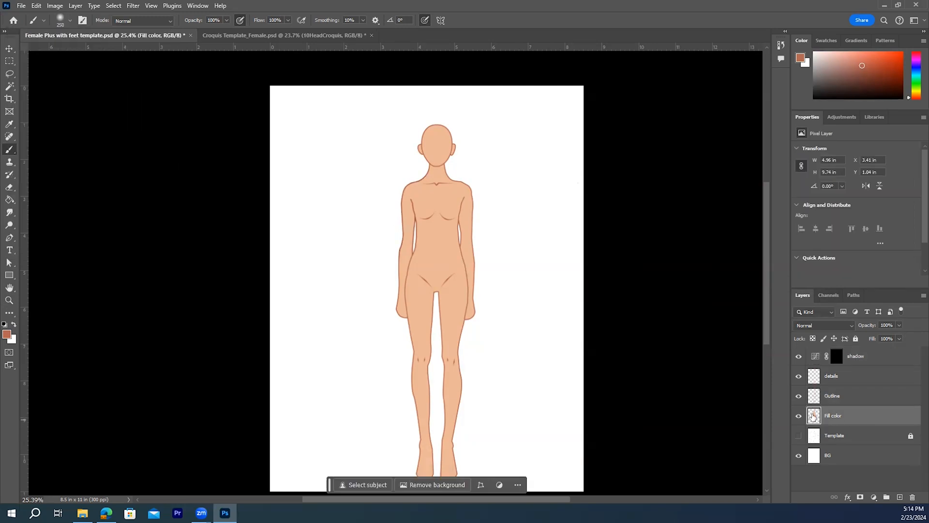
pyautogui.rightClick(811, 418)
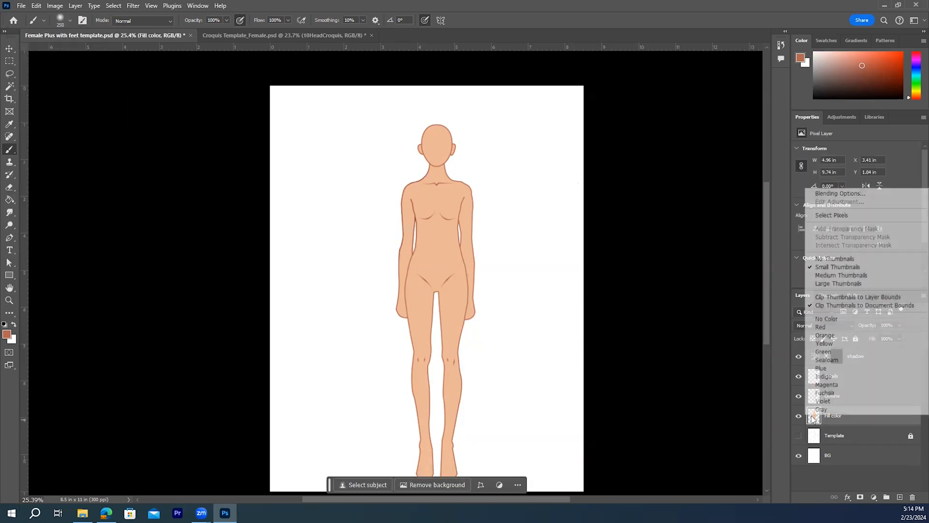
pyautogui.click(821, 215)
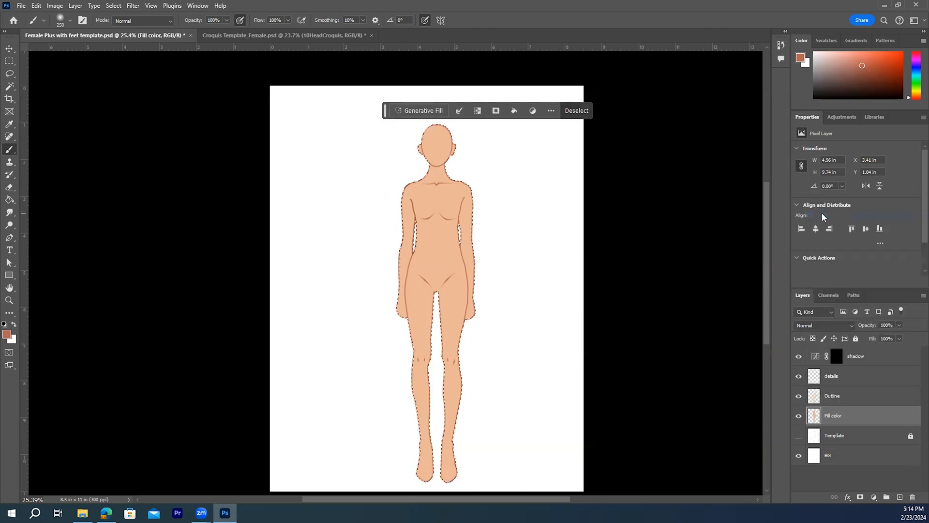
pyautogui.click(857, 357)
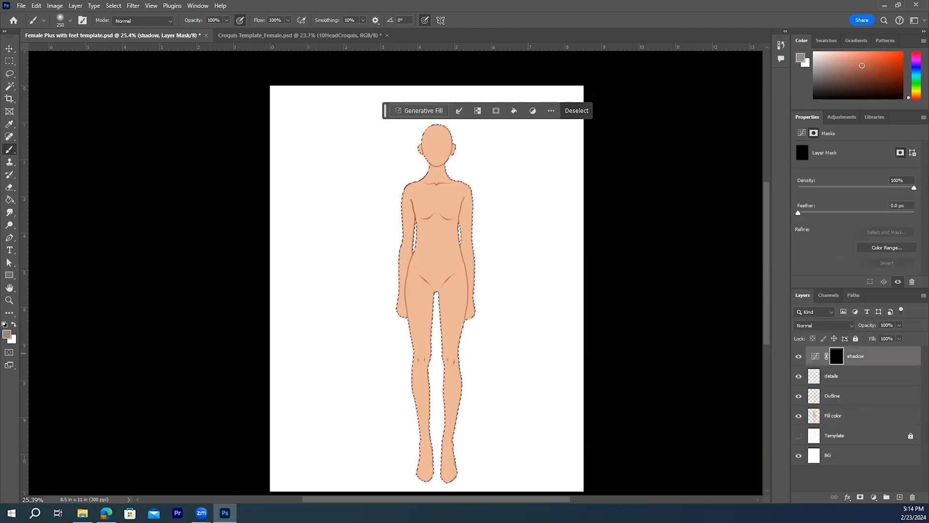
pyautogui.click(6, 334)
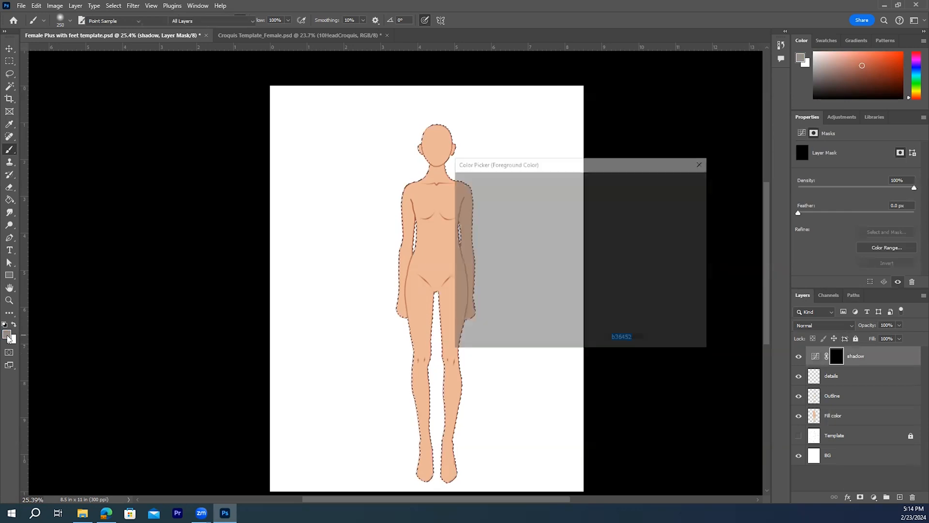
pyautogui.click(662, 179)
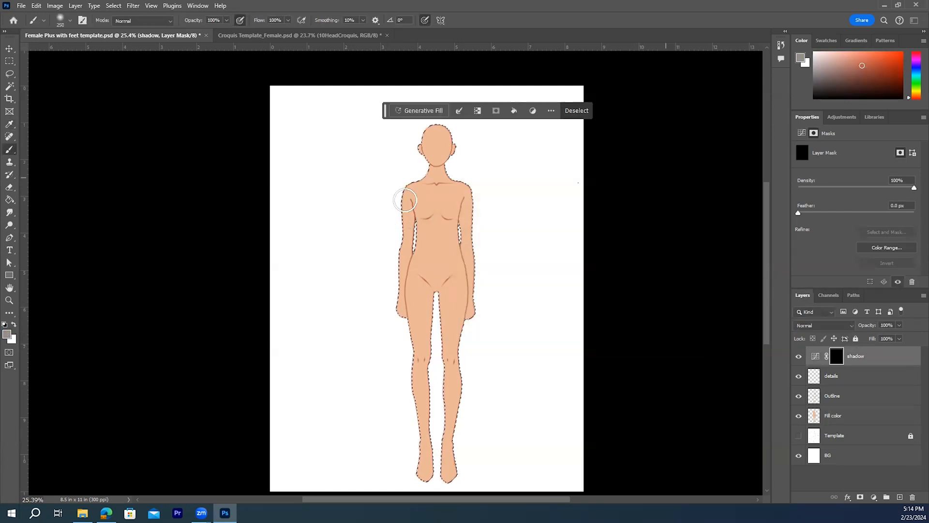
pyautogui.moveTo(408, 233); pyautogui.dragTo(422, 190)
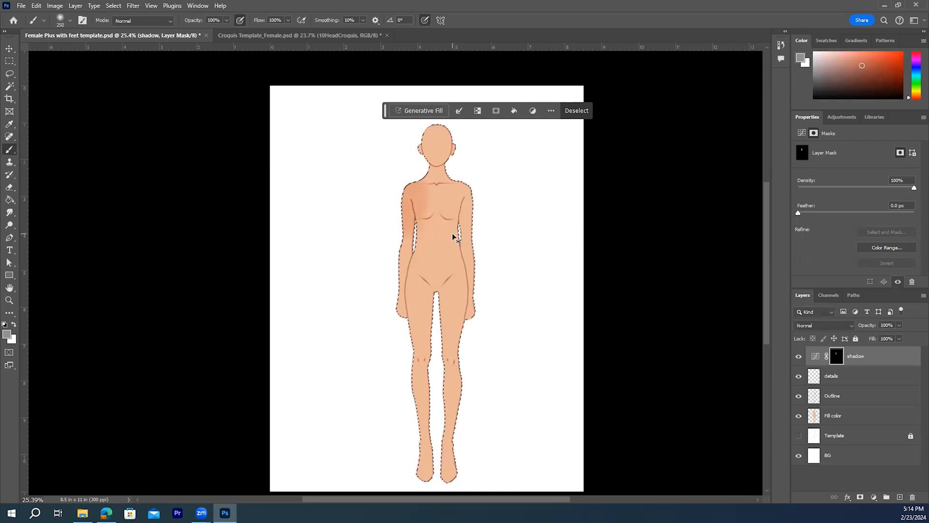
pyautogui.hotkey('ctrl', 'z')
pyautogui.hotkey('ctrl', 'z')
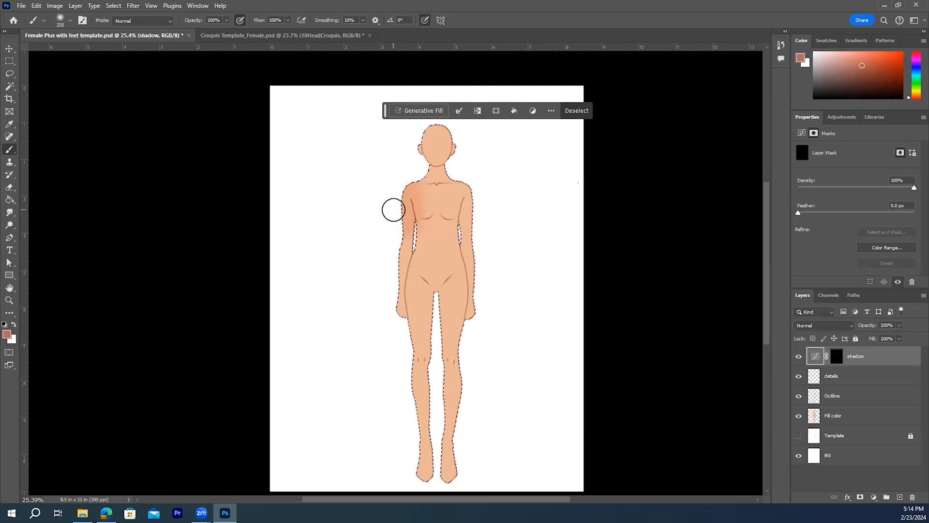
pyautogui.hotkey('ctrl', 'z')
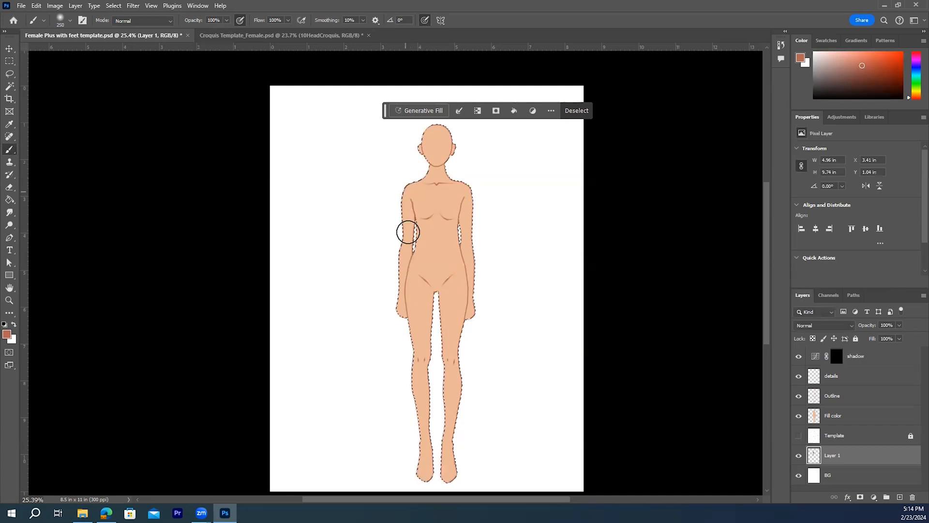
# Paint soft shadows on the shadow layer's mask along both arms and the side of the neck and face.
pyautogui.click(837, 357)
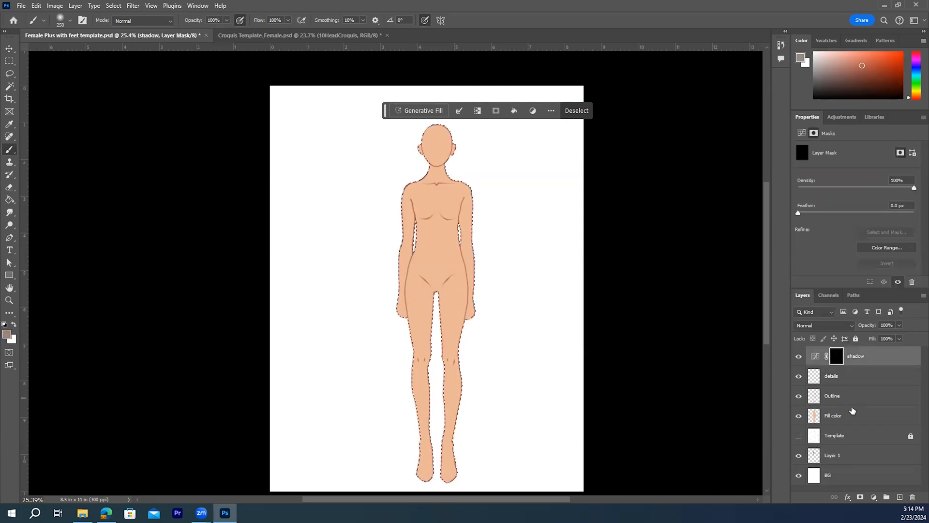
pyautogui.moveTo(407, 193); pyautogui.dragTo(393, 307)
pyautogui.moveTo(470, 207); pyautogui.dragTo(479, 336)
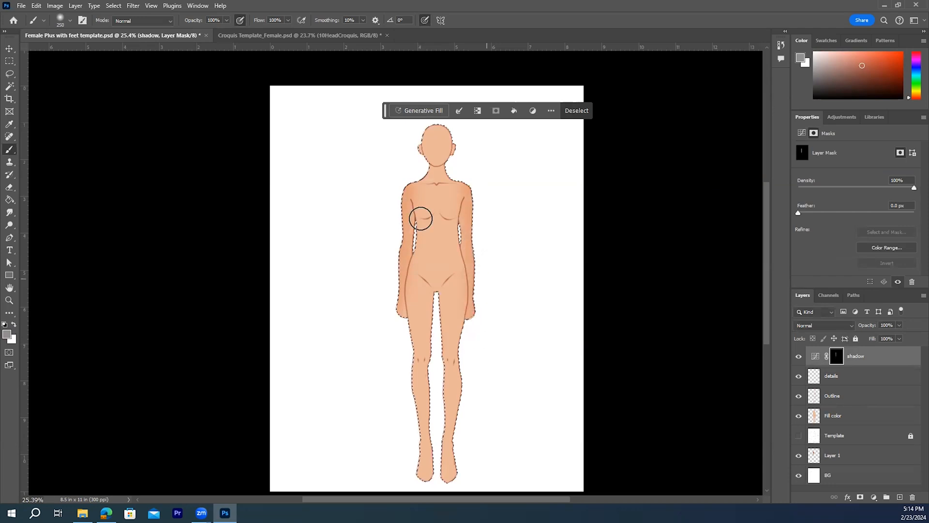
pyautogui.moveTo(417, 172); pyautogui.dragTo(406, 141)
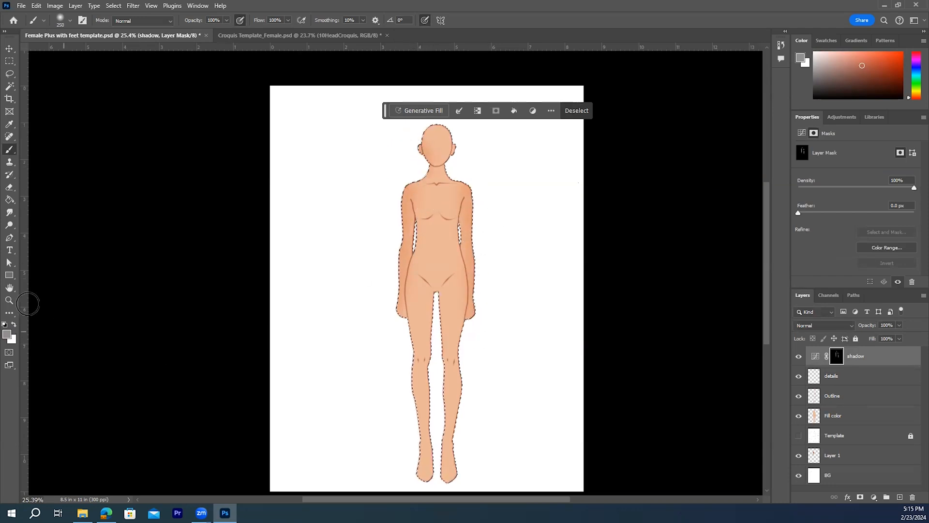
# Lower the brush opacity to 14% for lighter shading on the upper body.
pyautogui.click(9, 300)
pyautogui.click(459, 194)
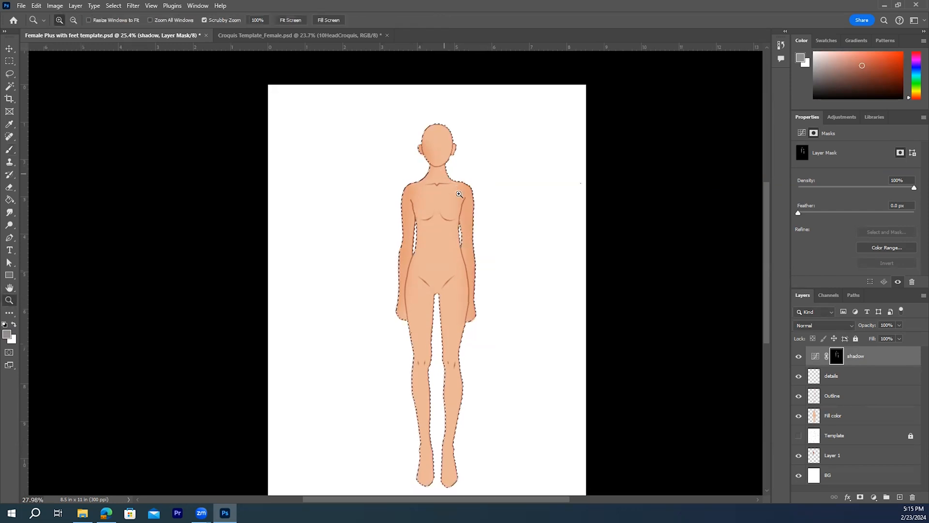
pyautogui.moveTo(460, 195); pyautogui.dragTo(473, 208)
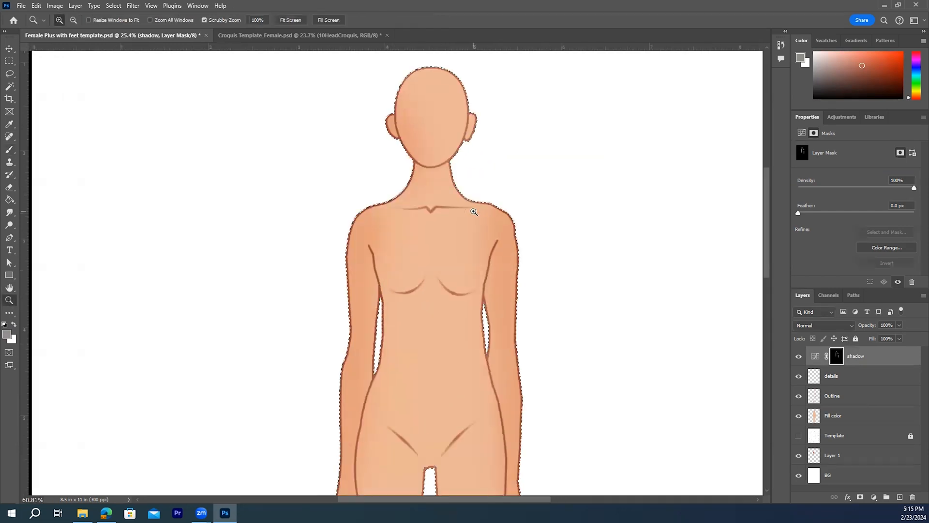
pyautogui.click(9, 149)
pyautogui.click(226, 21)
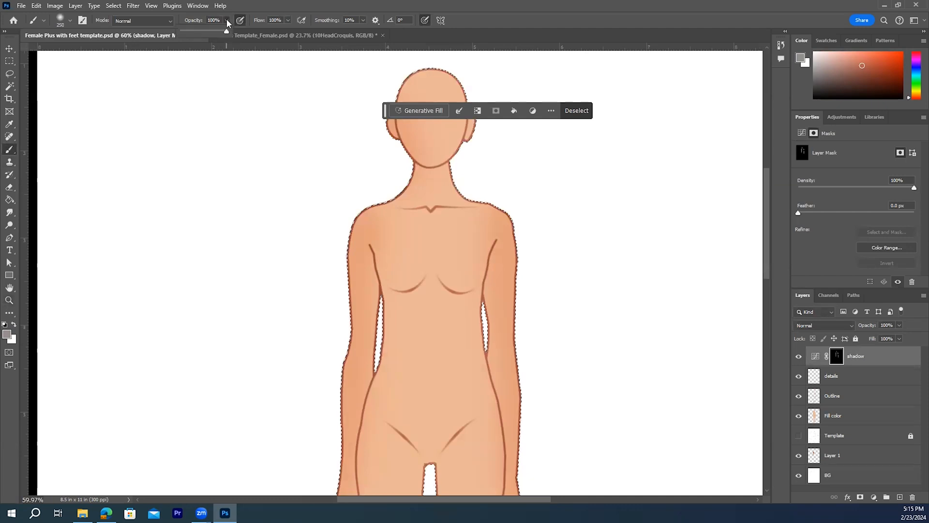
pyautogui.moveTo(226, 31); pyautogui.dragTo(188, 31)
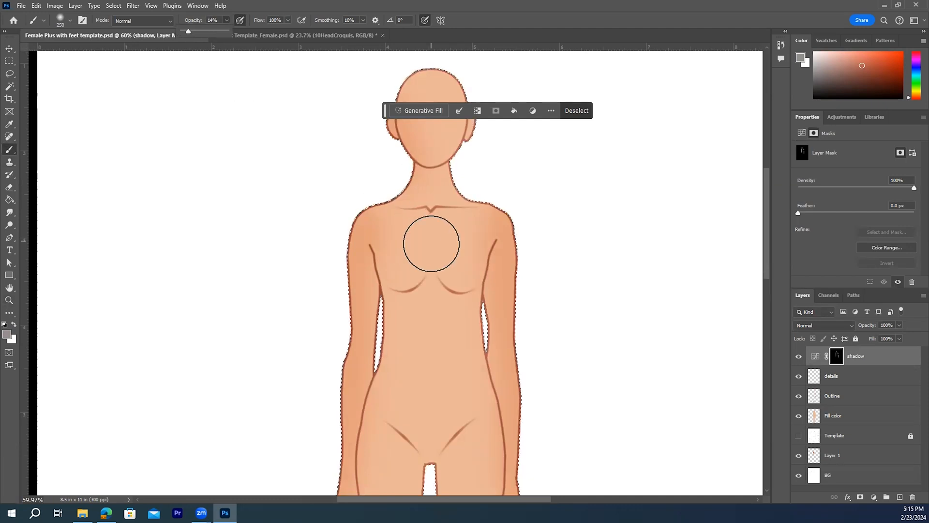
# Reduce the soft brush size to 40 px for fine shading around the collarbone and bust.
pyautogui.press('[')
pyautogui.press('[')
pyautogui.press('[')
pyautogui.press('[')
pyautogui.press('[')
pyautogui.press('[')
pyautogui.press('[')
pyautogui.press('[')
pyautogui.press('[')
pyautogui.press('[')
pyautogui.press('[')
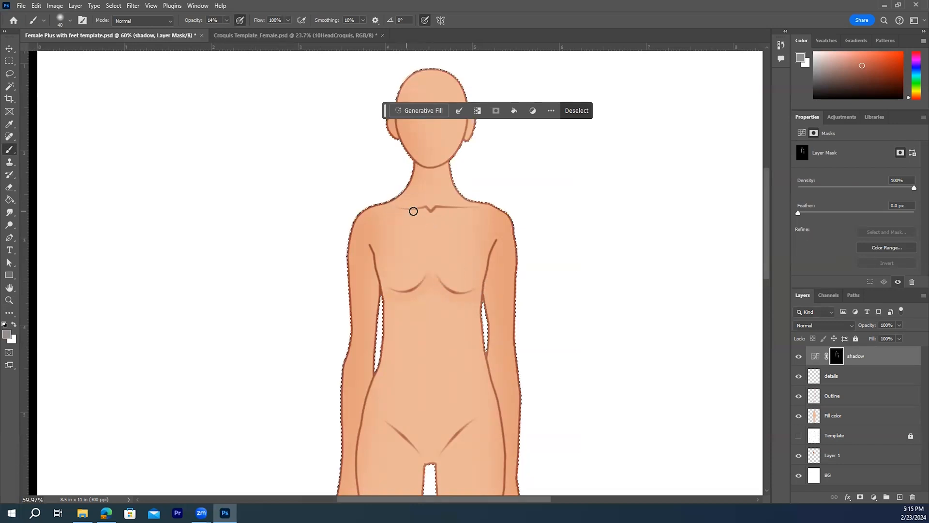
# Shade under the bust and along the hip creases on the shadow mask, raising the brush opacity to 29% and to 50%.
pyautogui.press('2')
pyautogui.press('9')
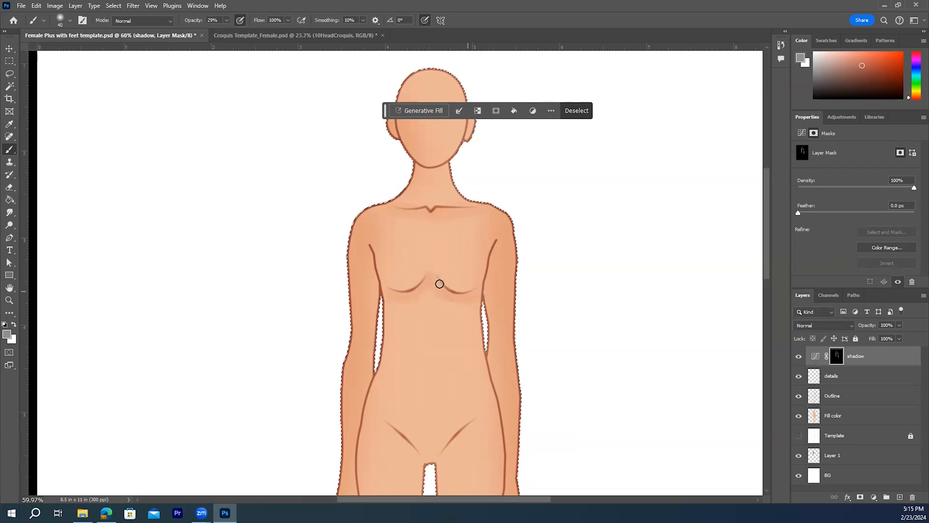
pyautogui.press('5')
pyautogui.scroll(-1, 519, 241)
pyautogui.scroll(-1, 519, 241)
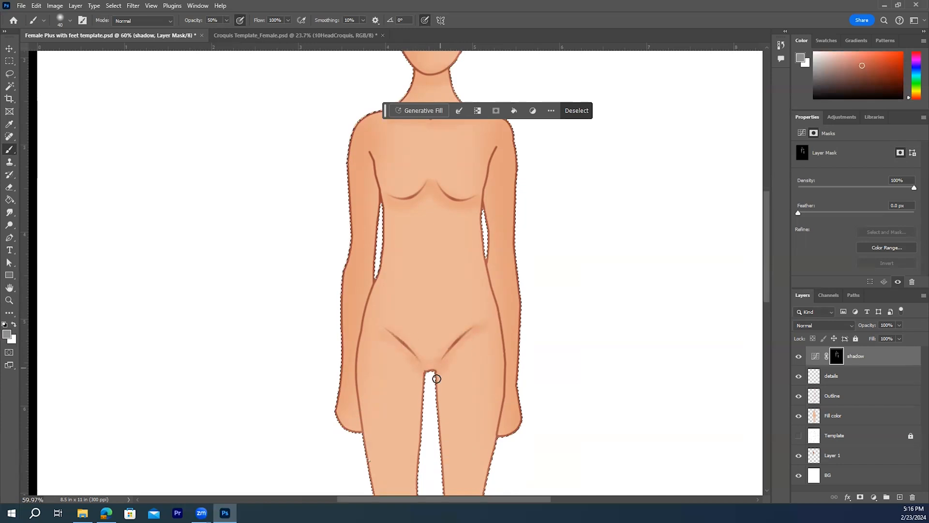
# Enlarge the brush to 90 px and paint shadows on the mask down the thighs, lower legs and feet.
pyautogui.scroll(-1, 485, 363)
pyautogui.press(']')
pyautogui.press(']')
pyautogui.press(']')
pyautogui.press(']')
pyautogui.press(']')
pyautogui.press(']')
pyautogui.scroll(-2, 505, 310)
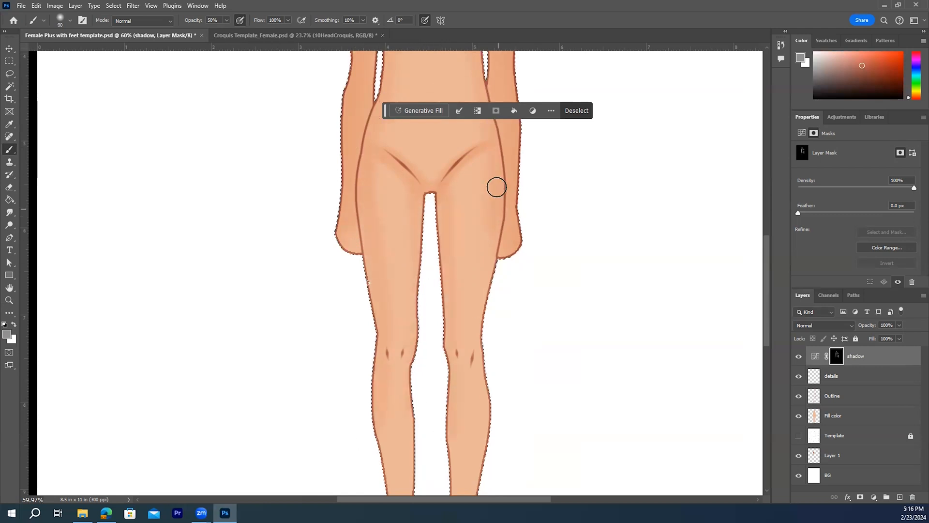
pyautogui.scroll(-1, 513, 368)
pyautogui.scroll(-1, 419, 436)
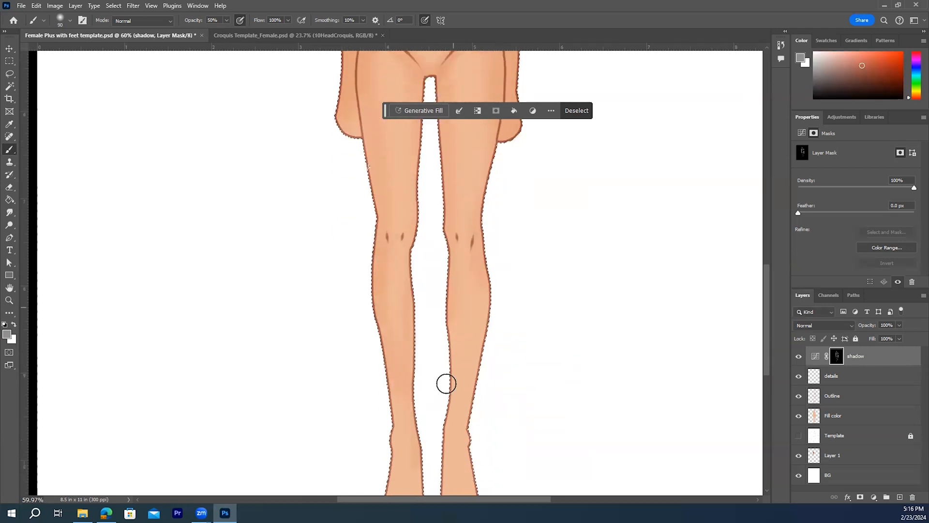
pyautogui.scroll(-1, 456, 430)
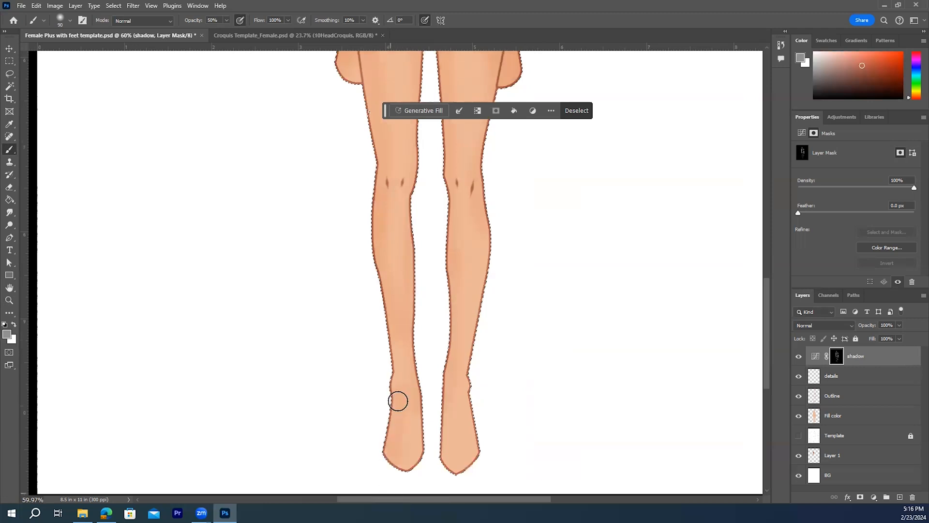
# Clear the figure selection and check the shading across the whole body.
pyautogui.scroll(2, 518, 369)
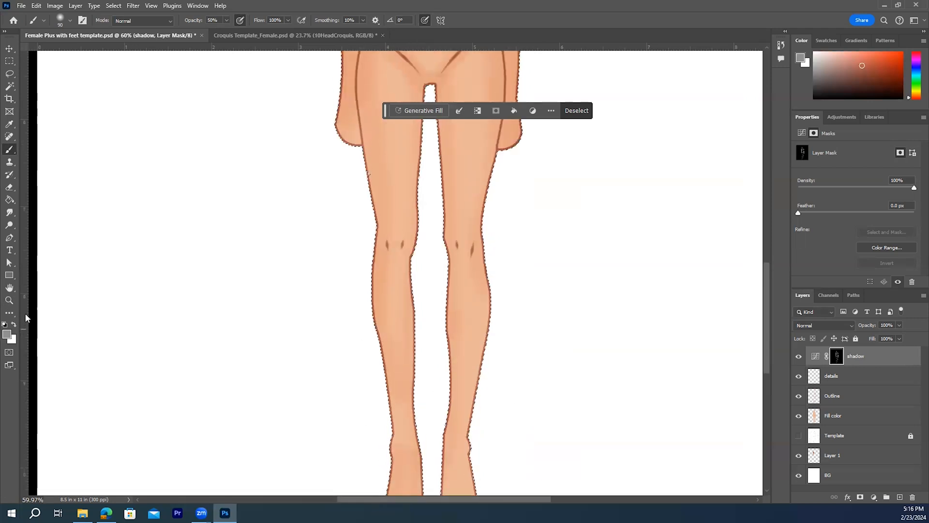
pyautogui.press('z')
pyautogui.moveTo(547, 371); pyautogui.dragTo(520, 321)
pyautogui.scroll(3, 585, 293)
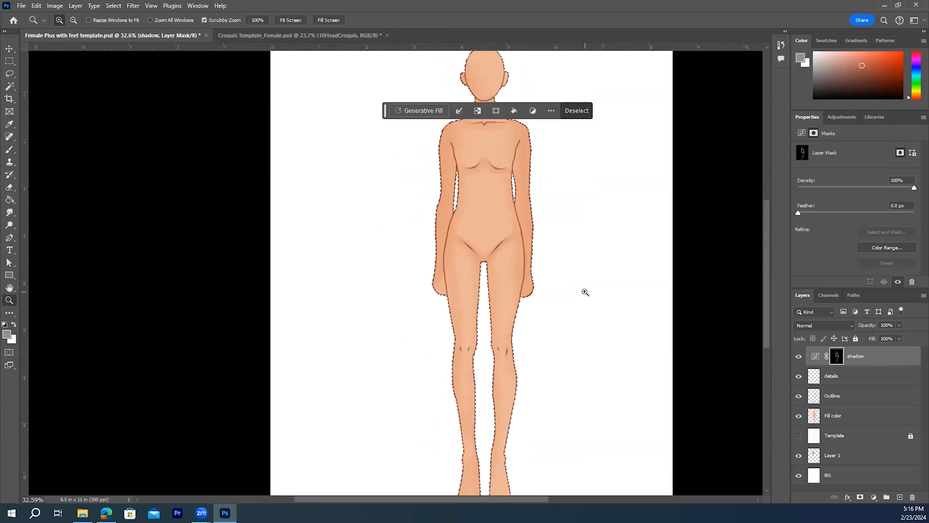
pyautogui.hotkey('ctrl', 'd')
pyautogui.scroll(-1, 614, 260)
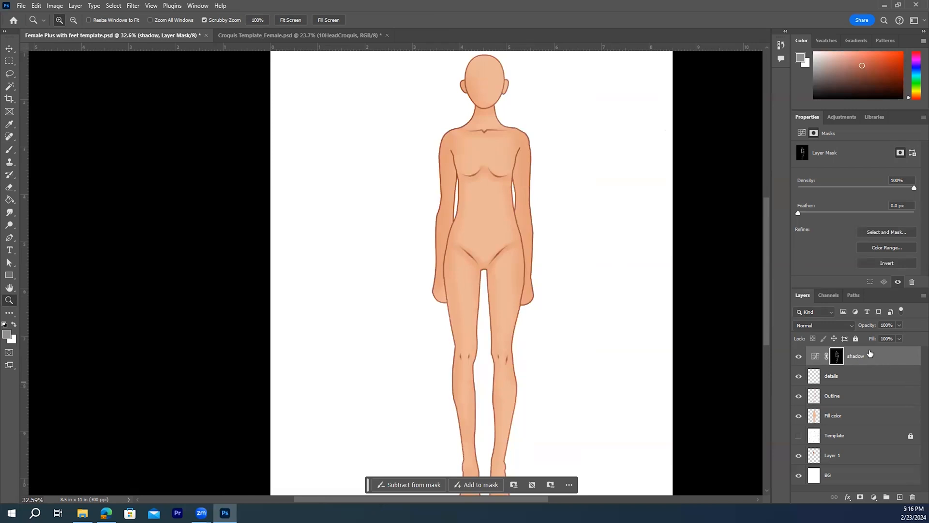